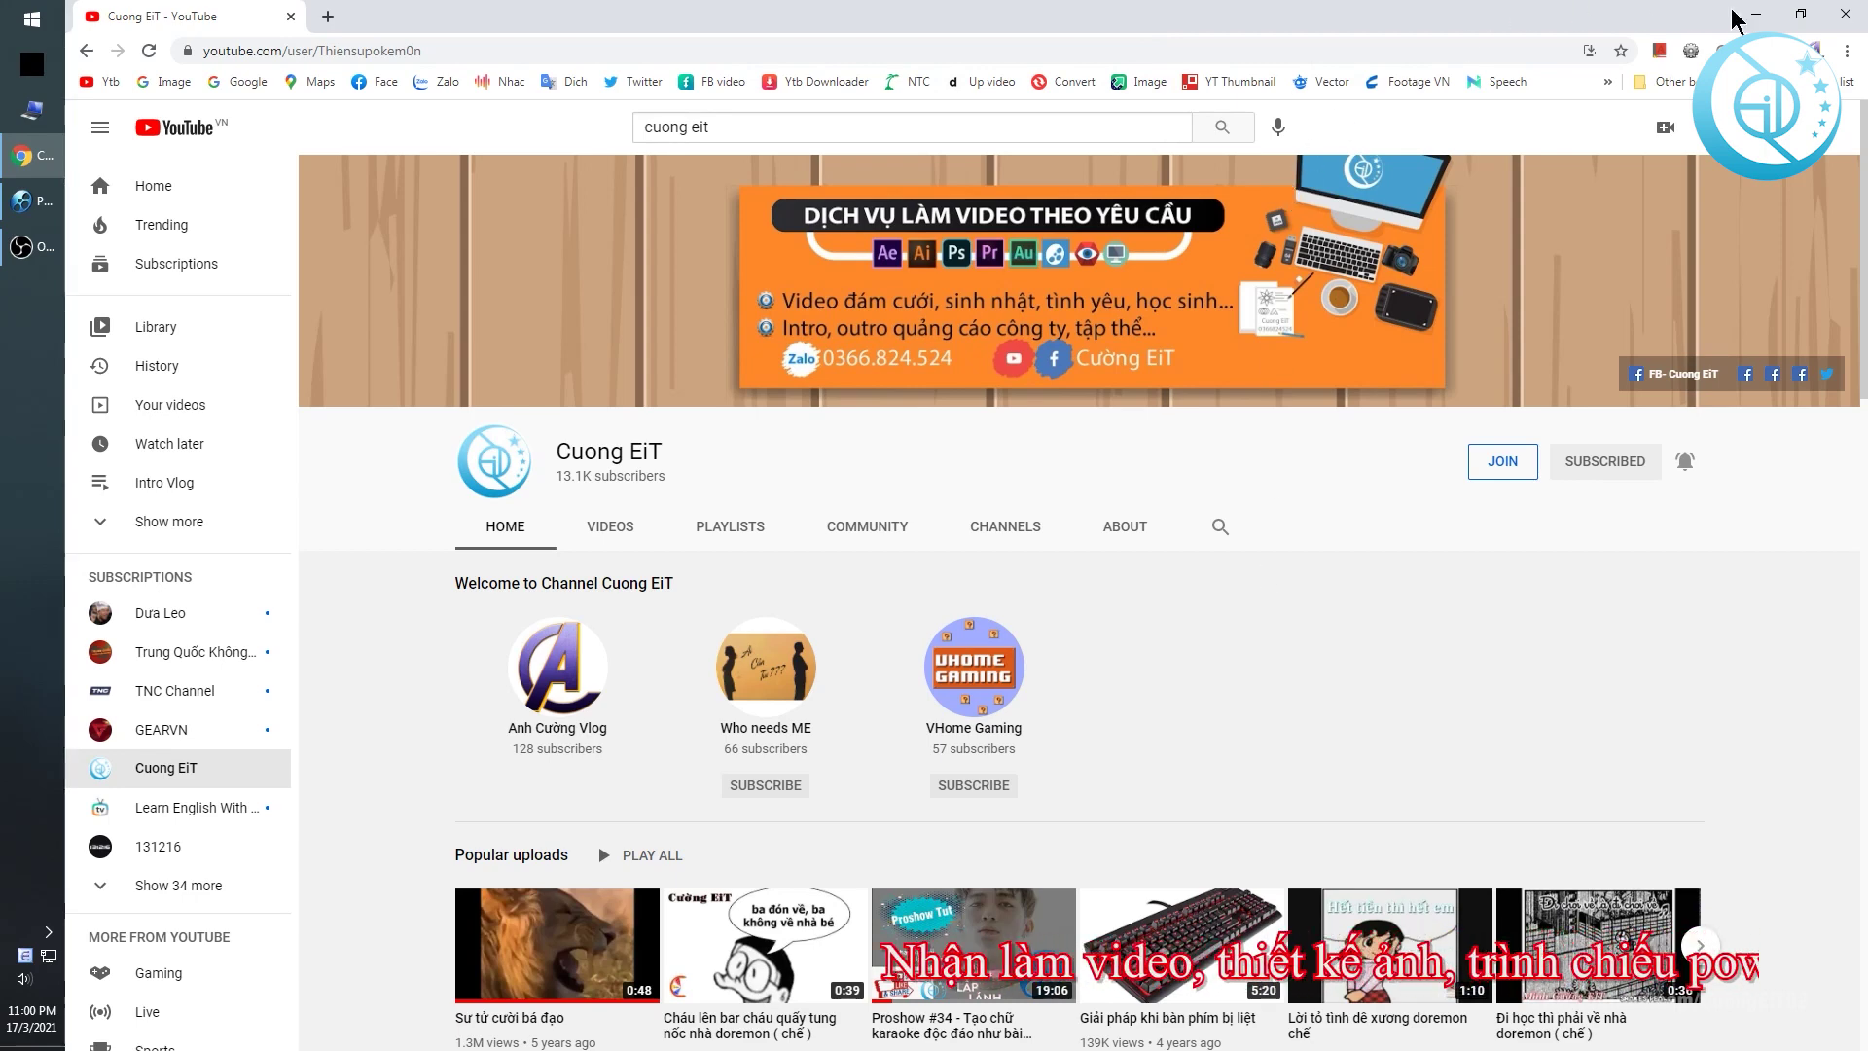
Switch to ProShow Producer and preview slide 1 at about 9.8 seconds, where the photo fills the heart.
click(1756, 13)
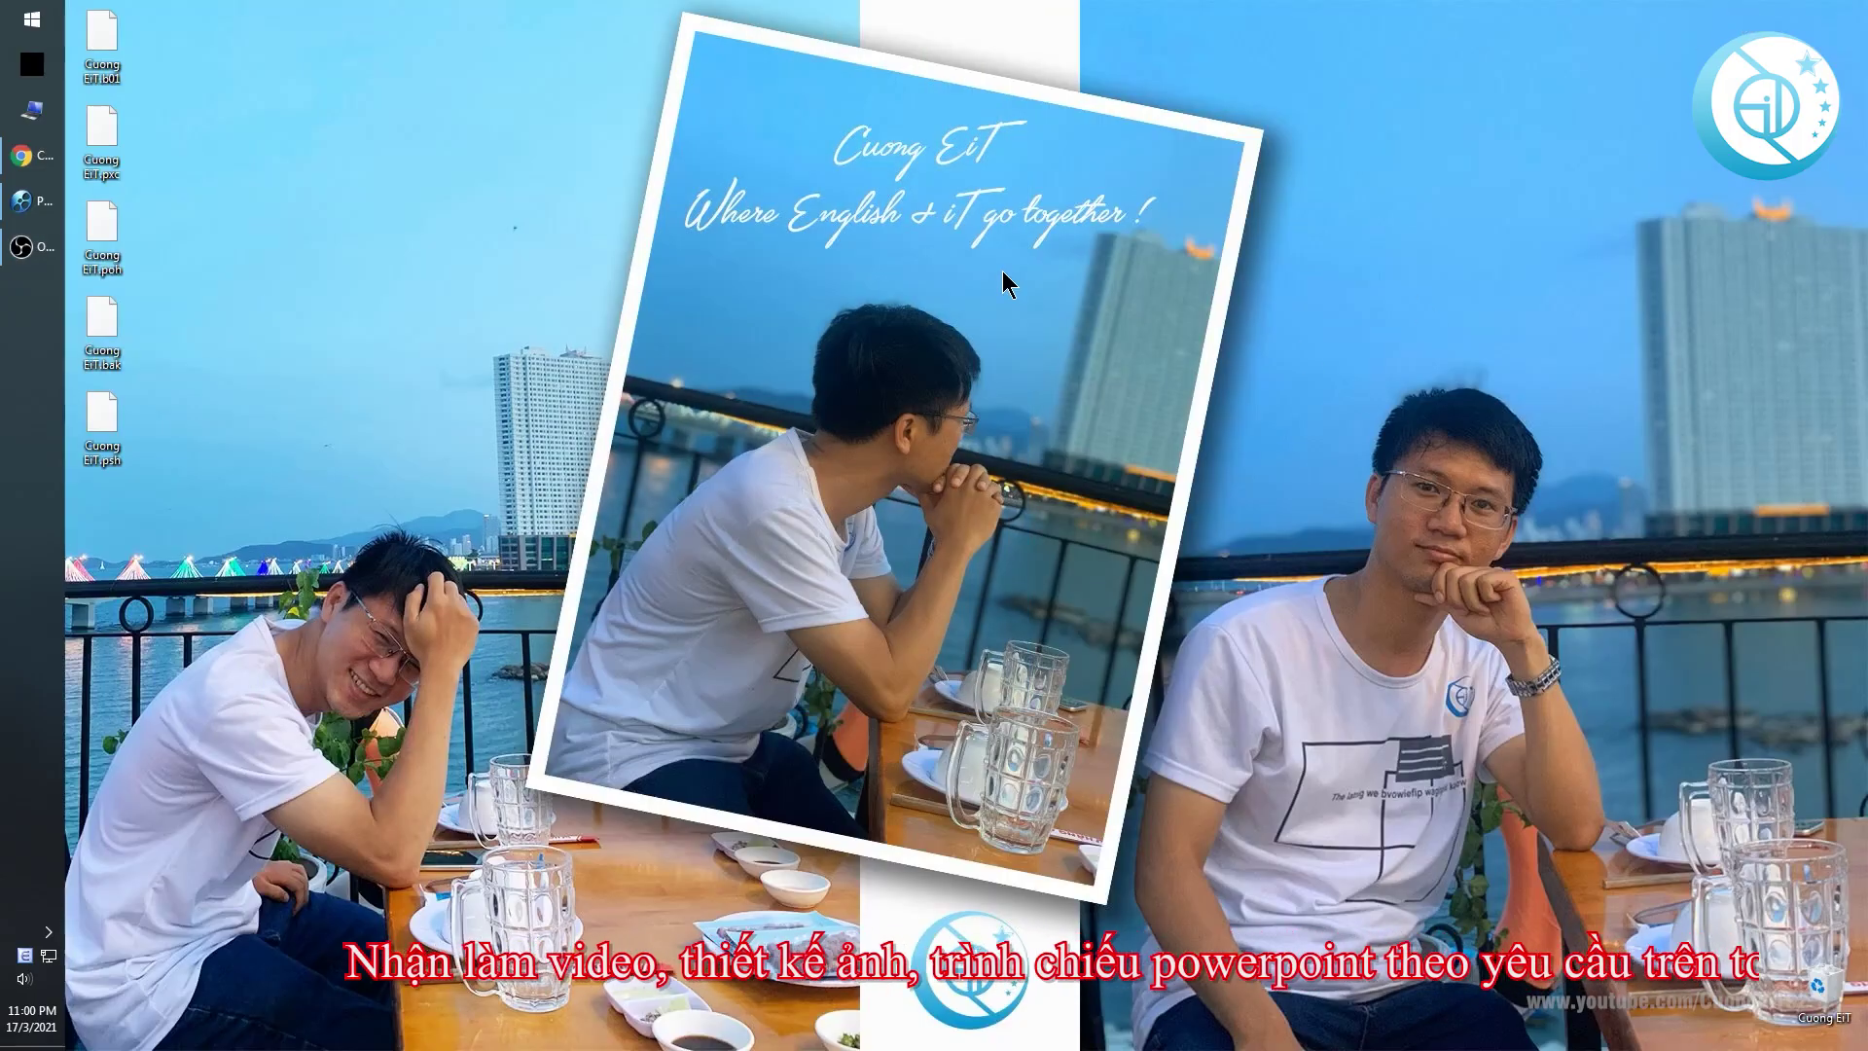
drag(1163, 17, 68, 757)
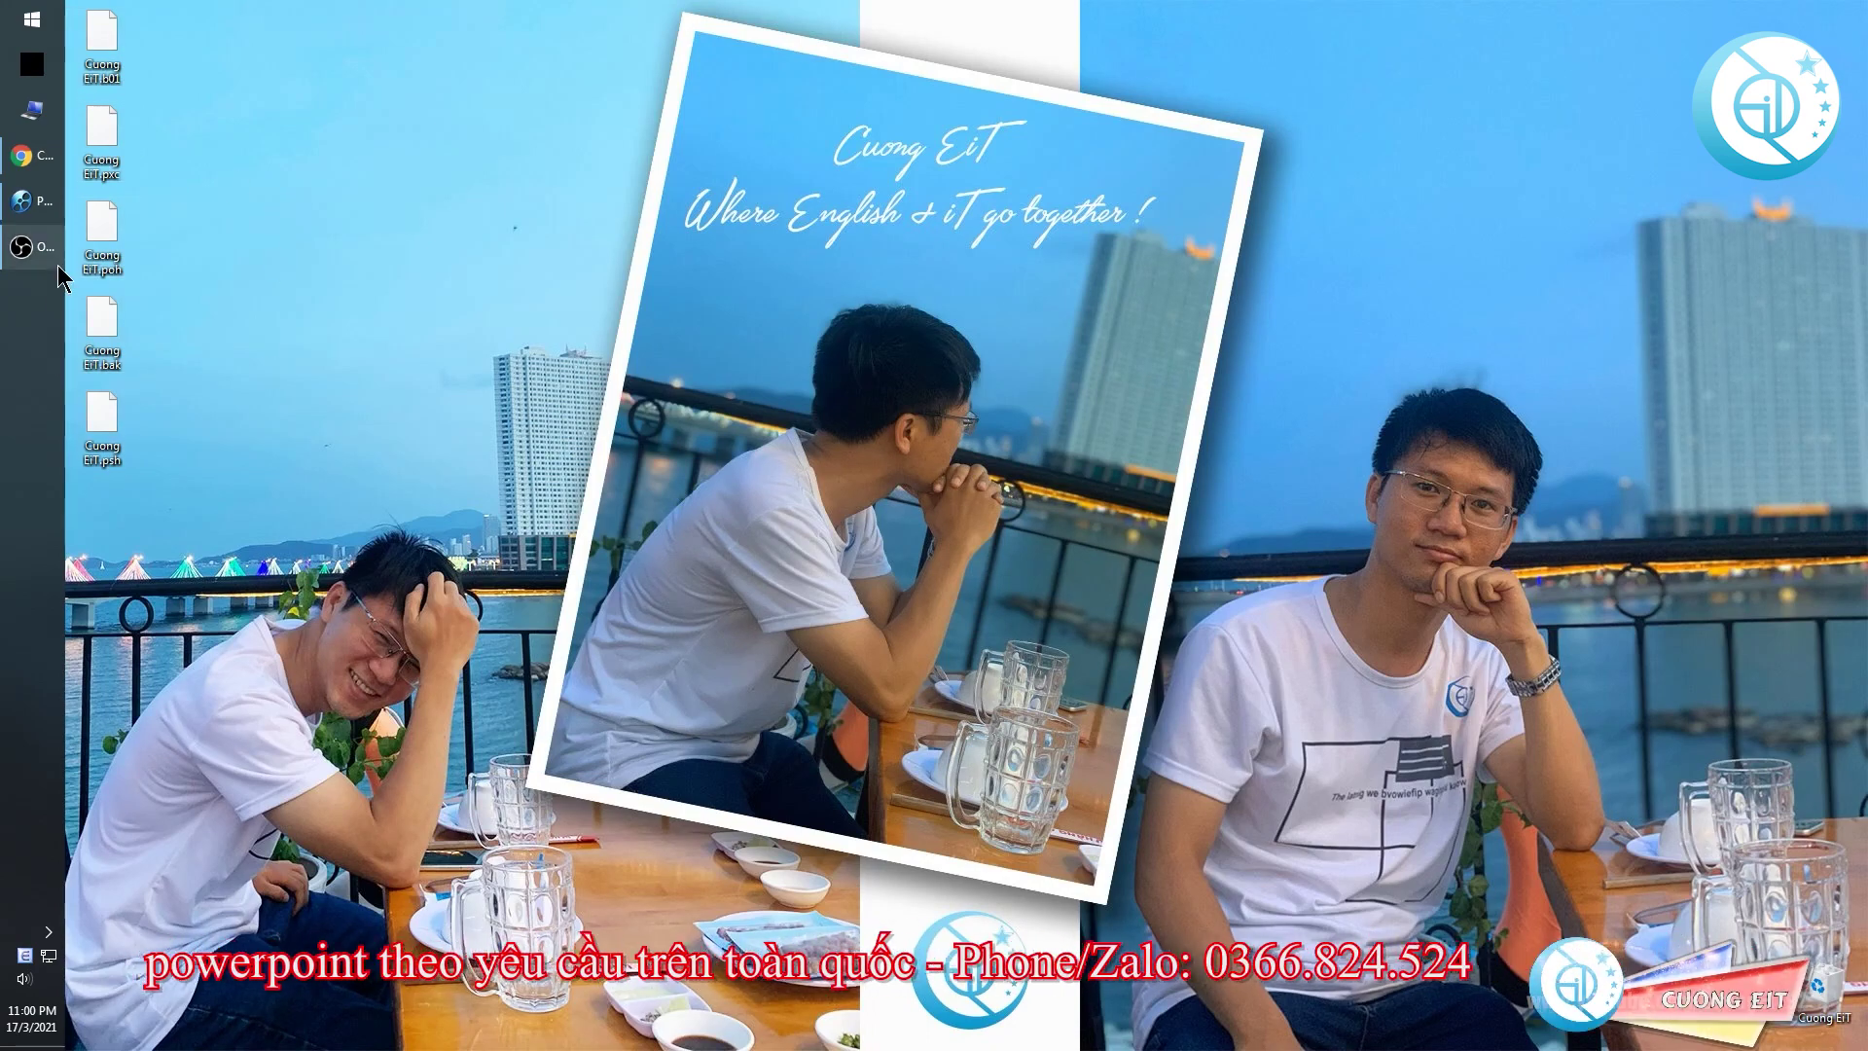
click(23, 201)
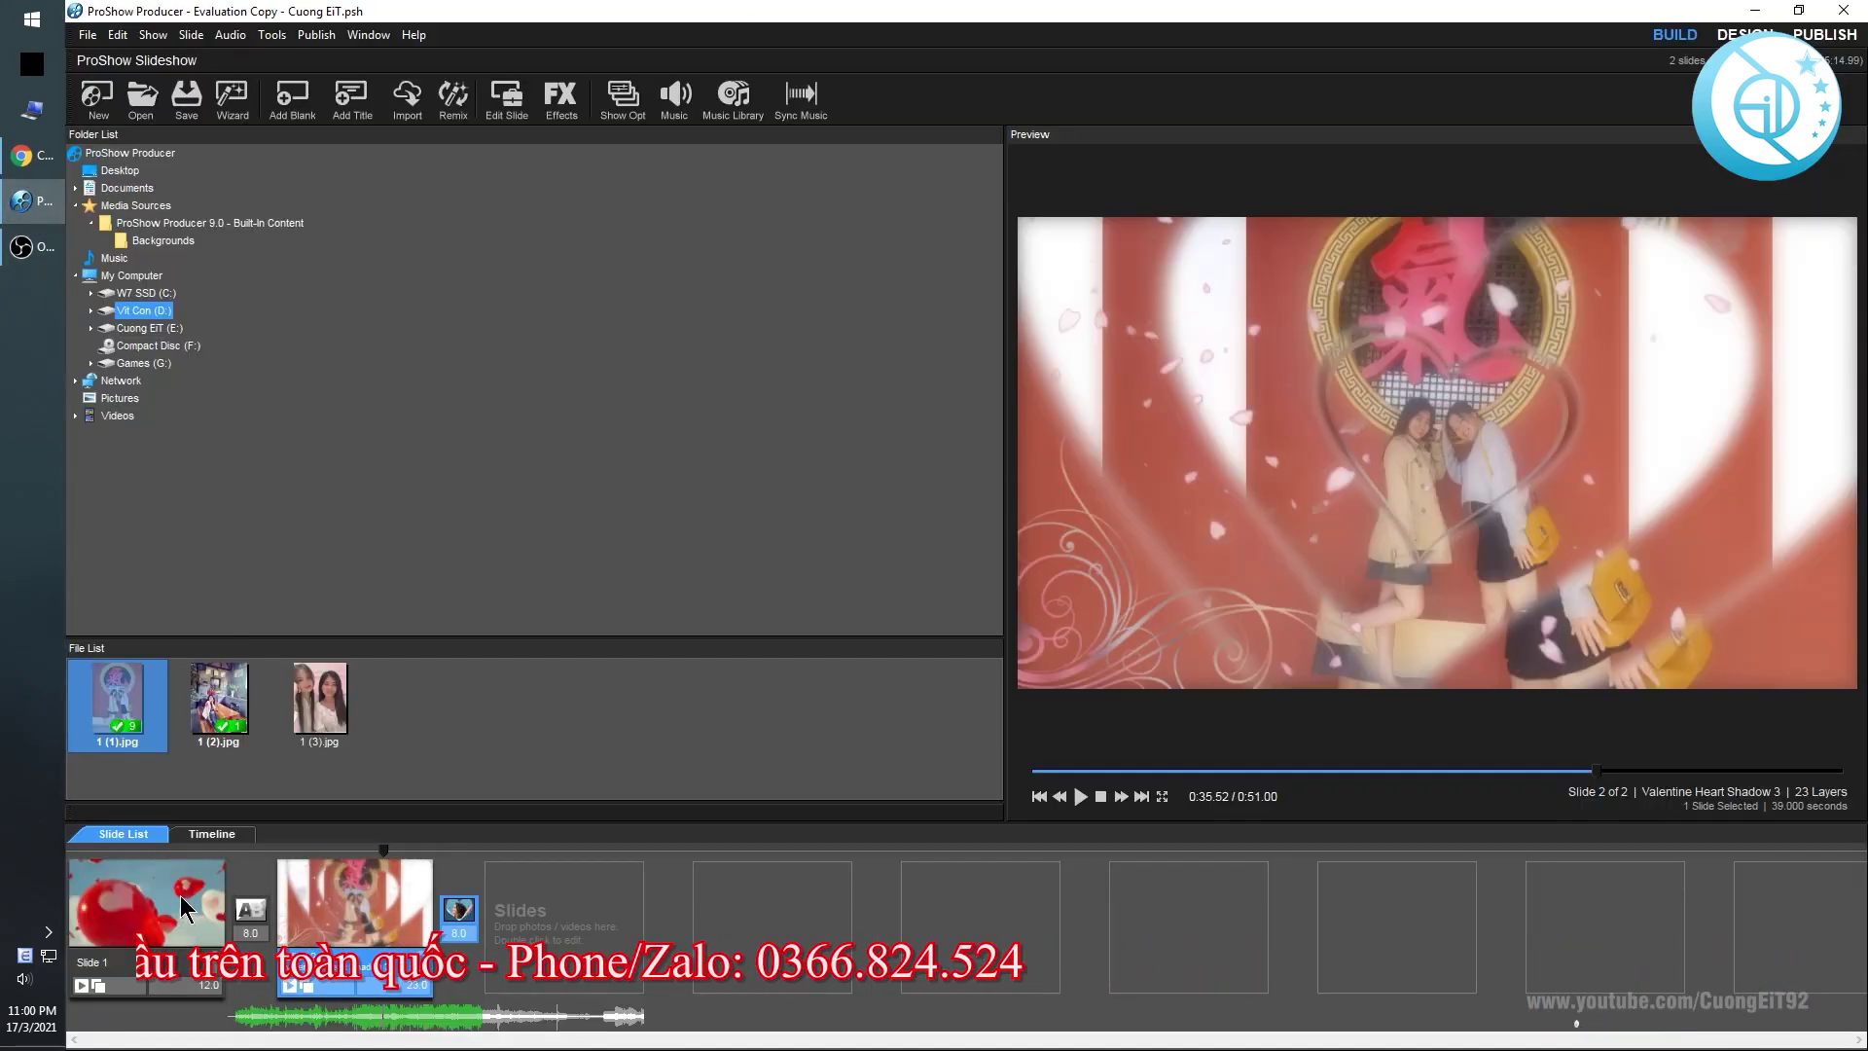
click(112, 849)
drag(113, 849, 198, 850)
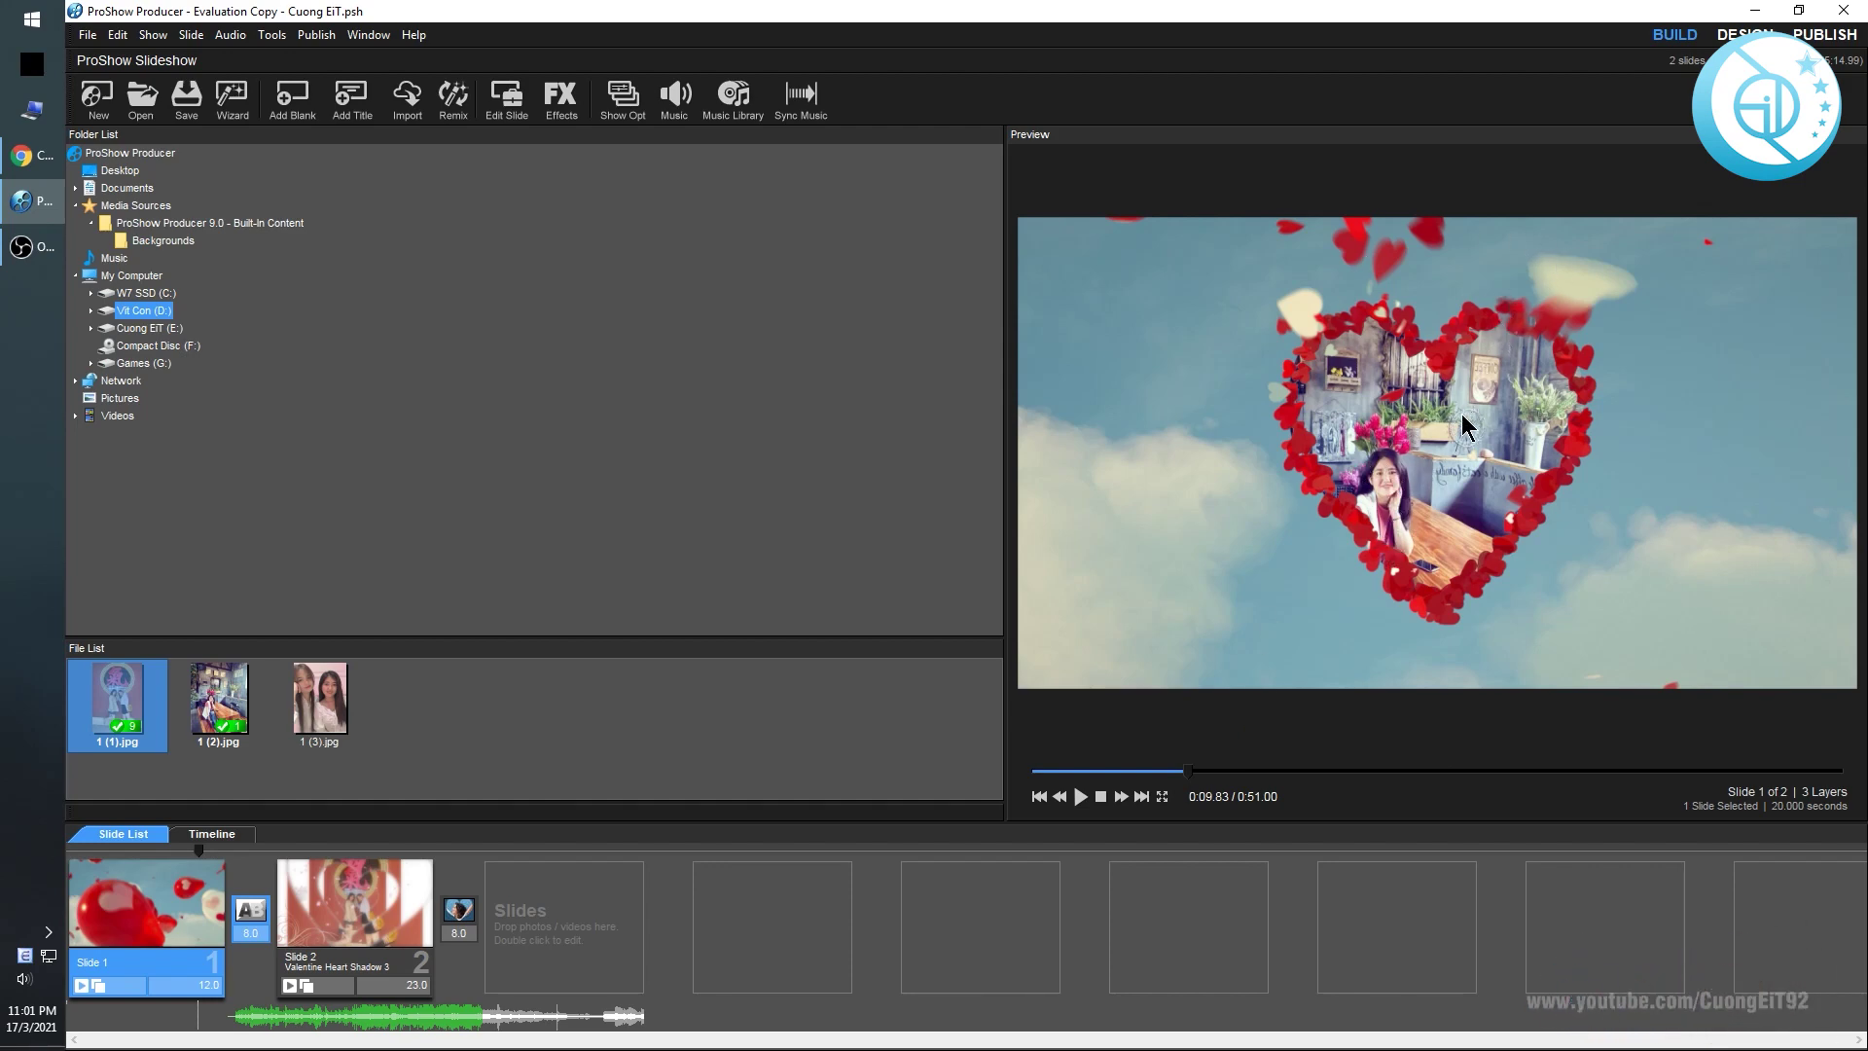
Crop layer 1 (2) of slide 1 around the woman to about 1086 x 973 px, with top 516, and apply it.
double_click(178, 902)
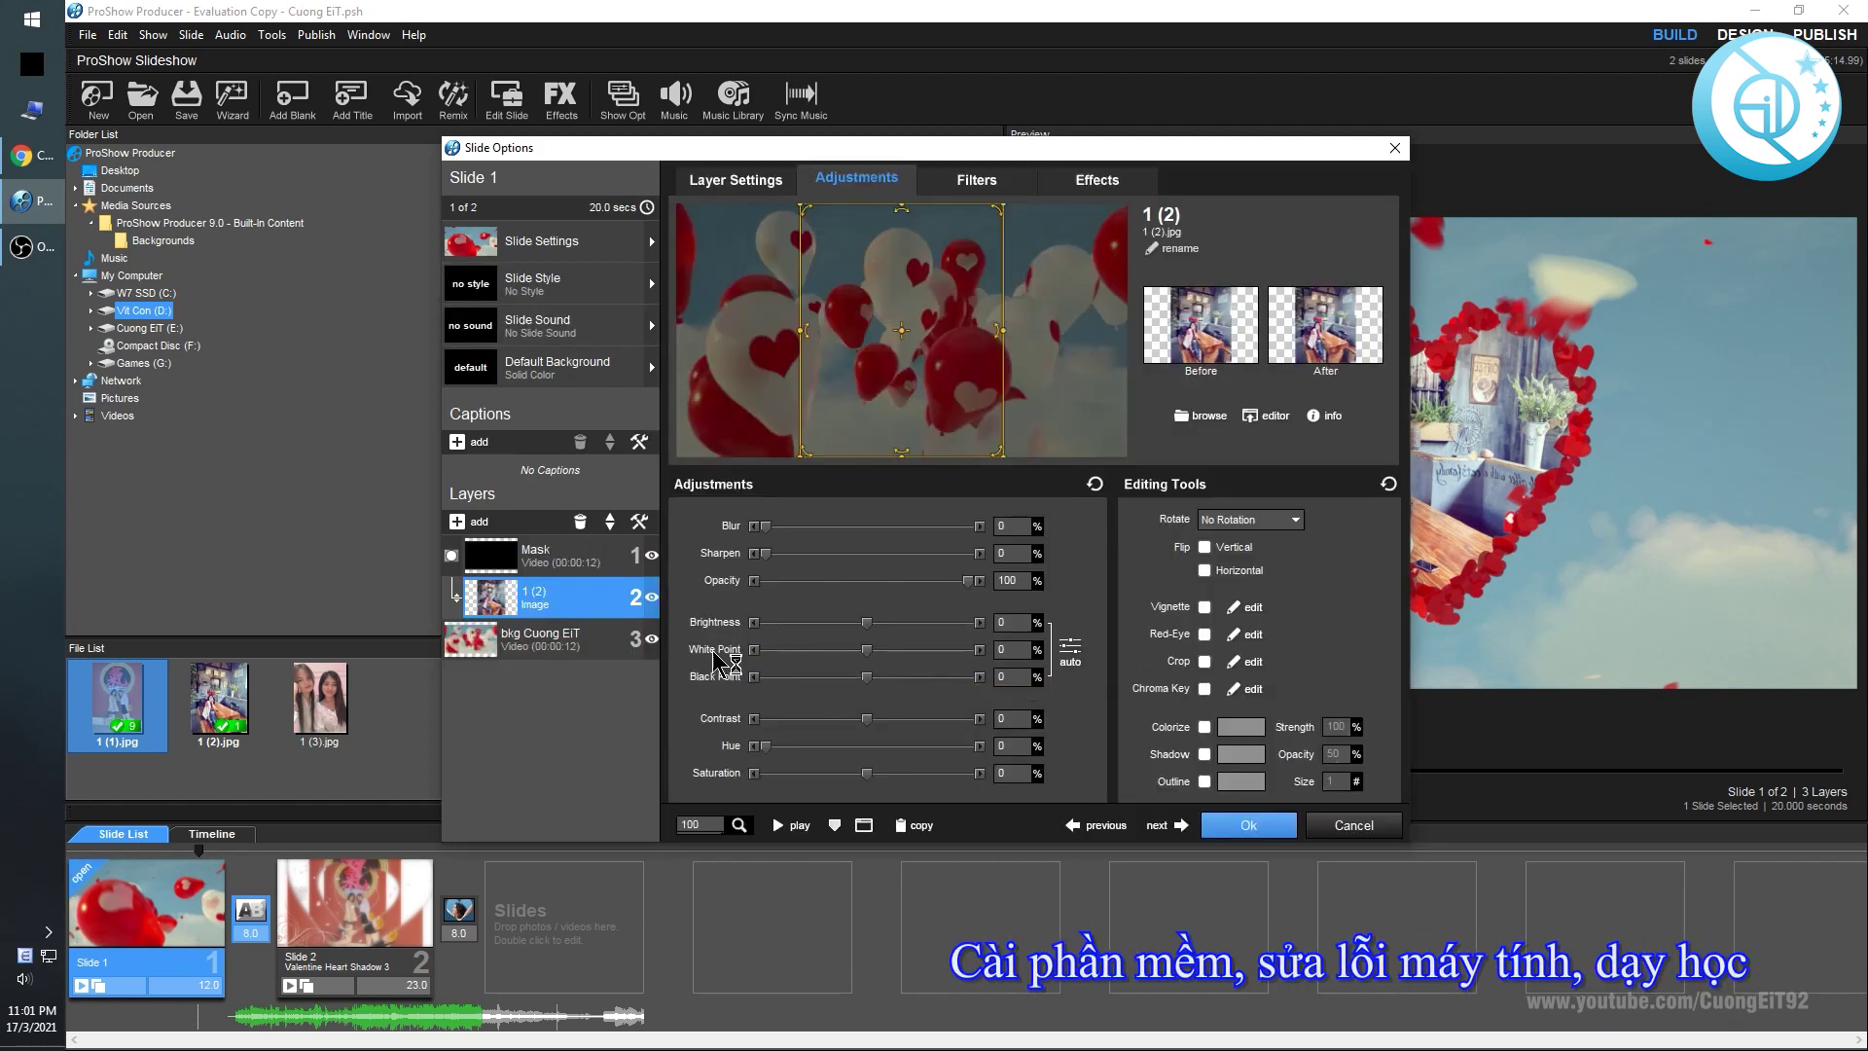
click(748, 175)
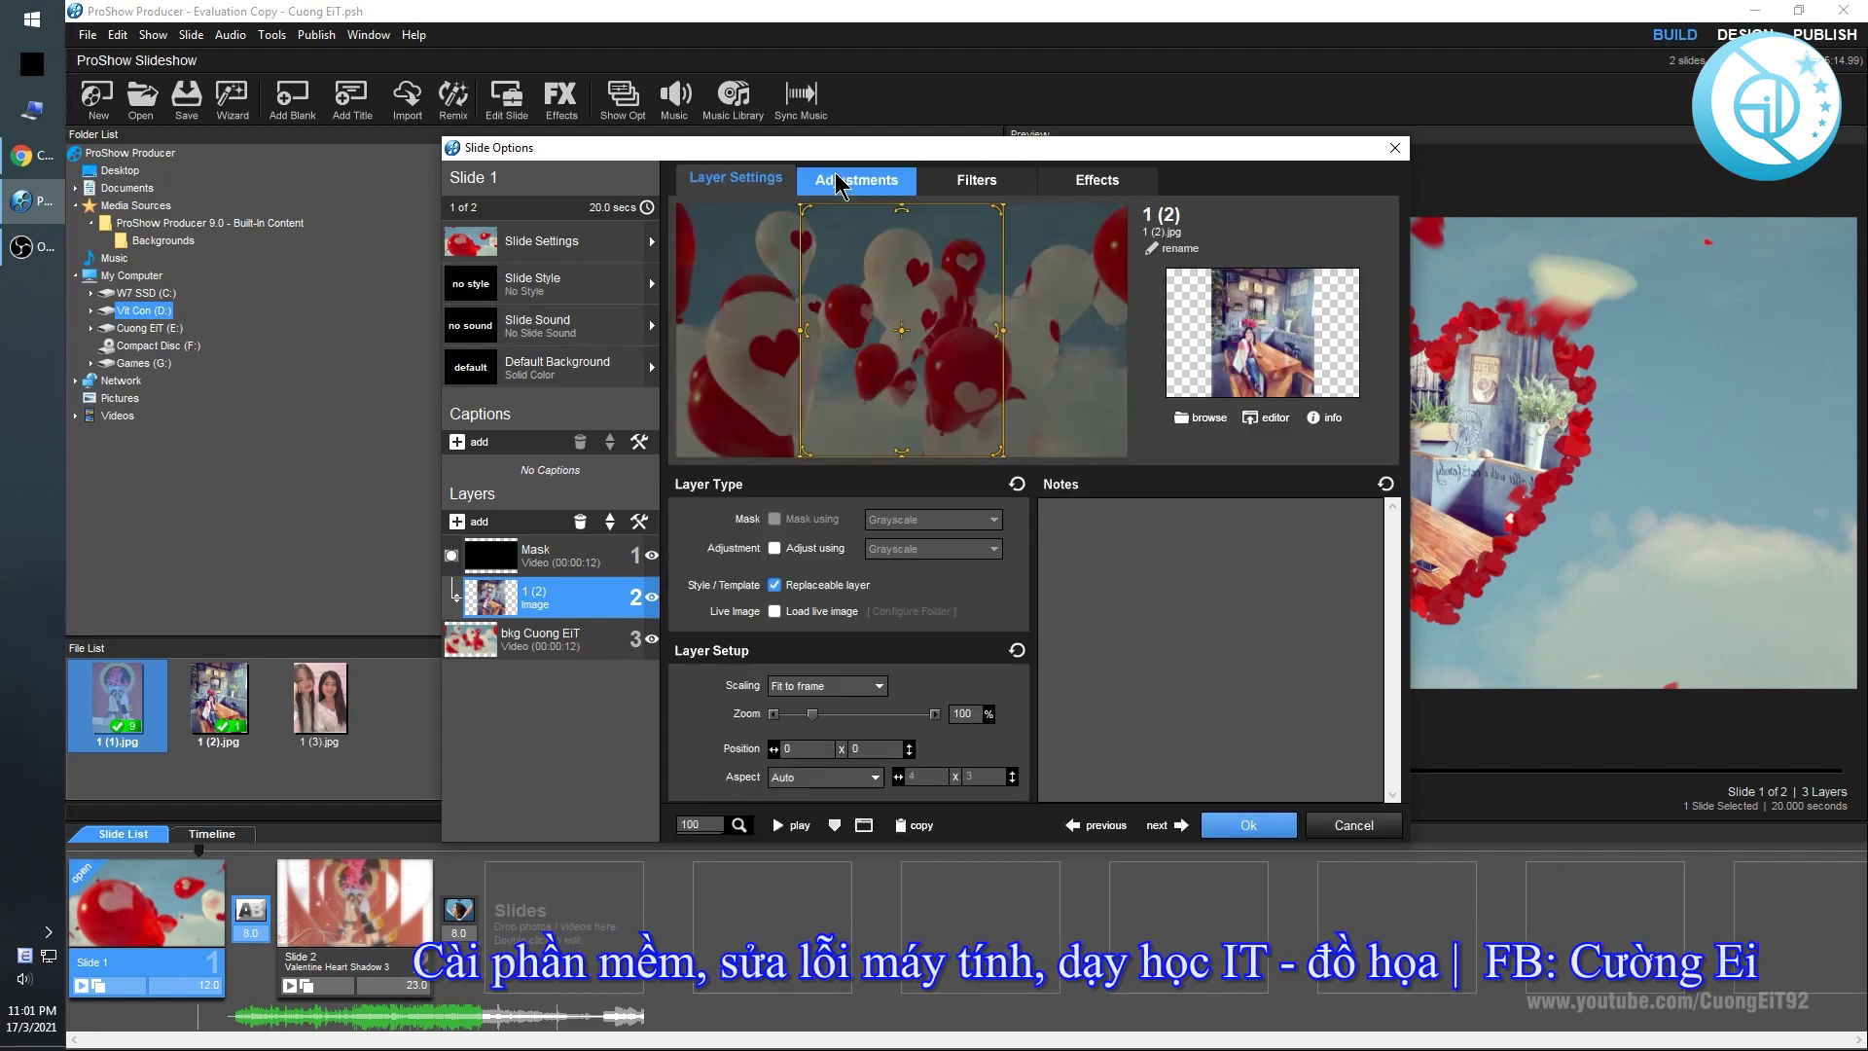
click(865, 175)
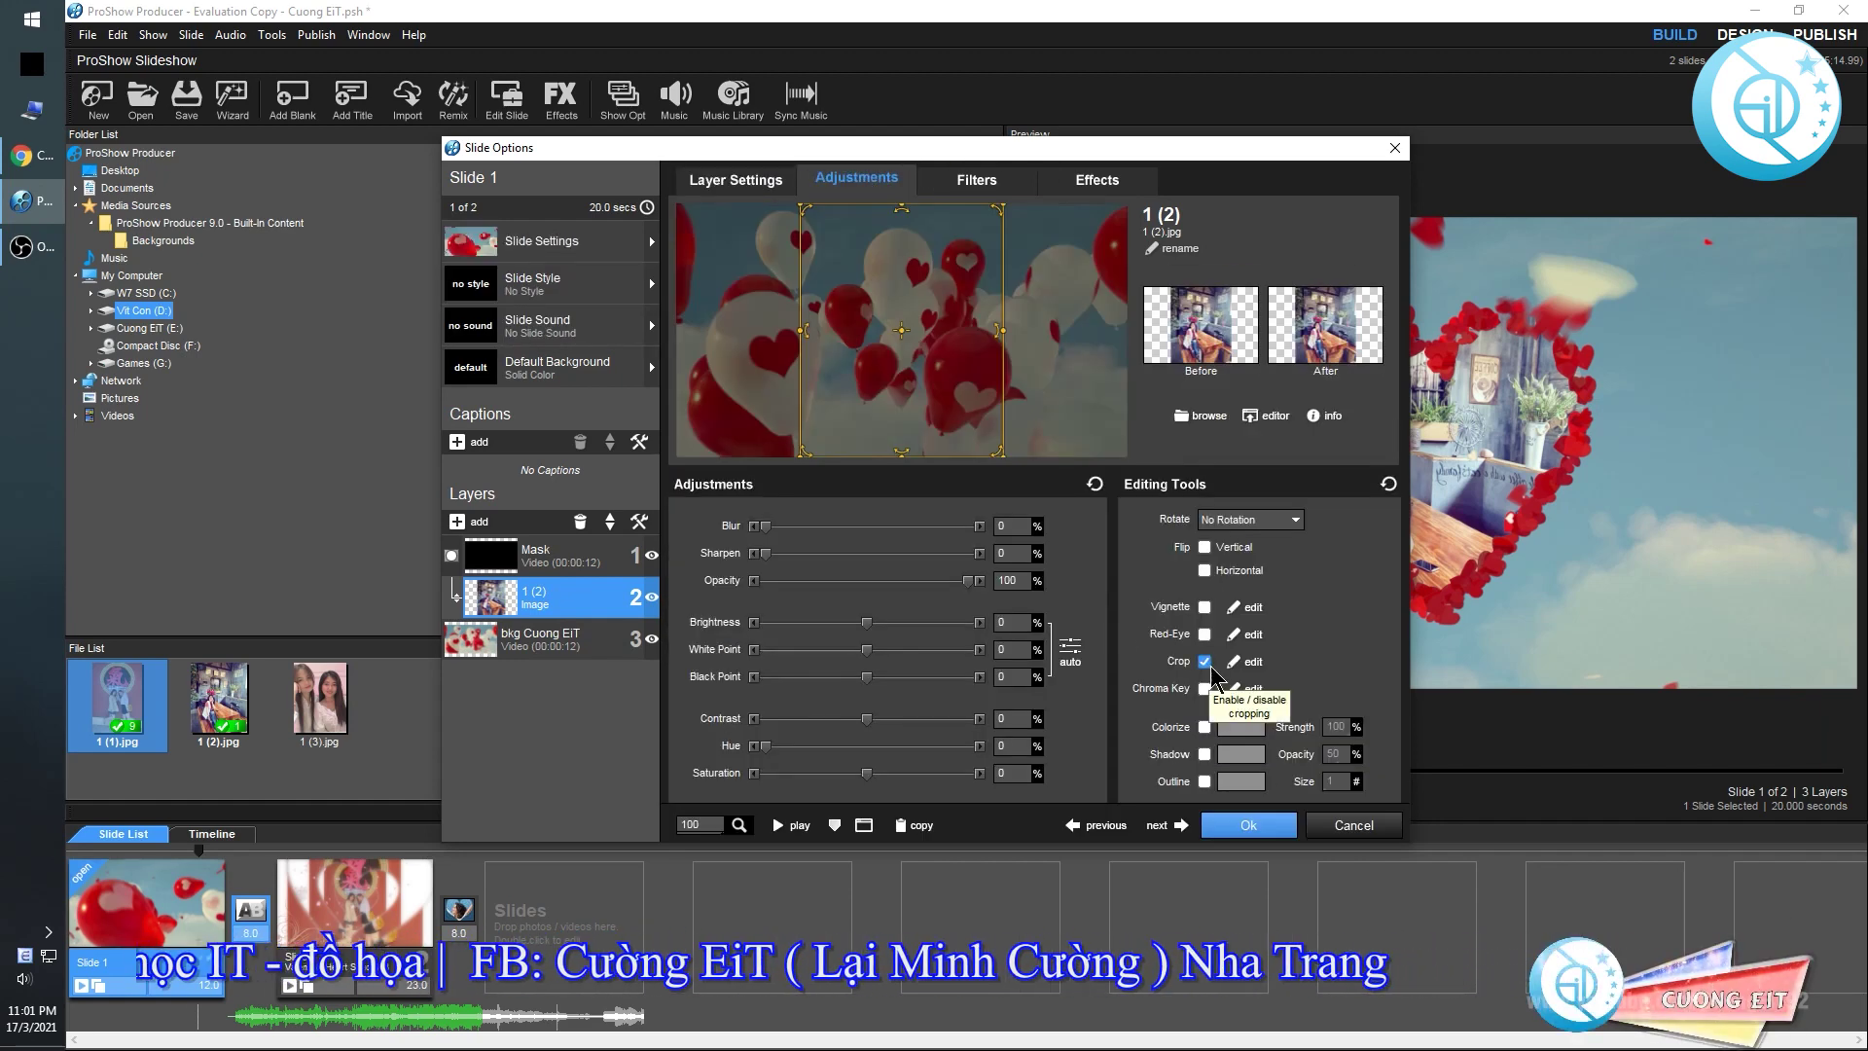
click(1245, 662)
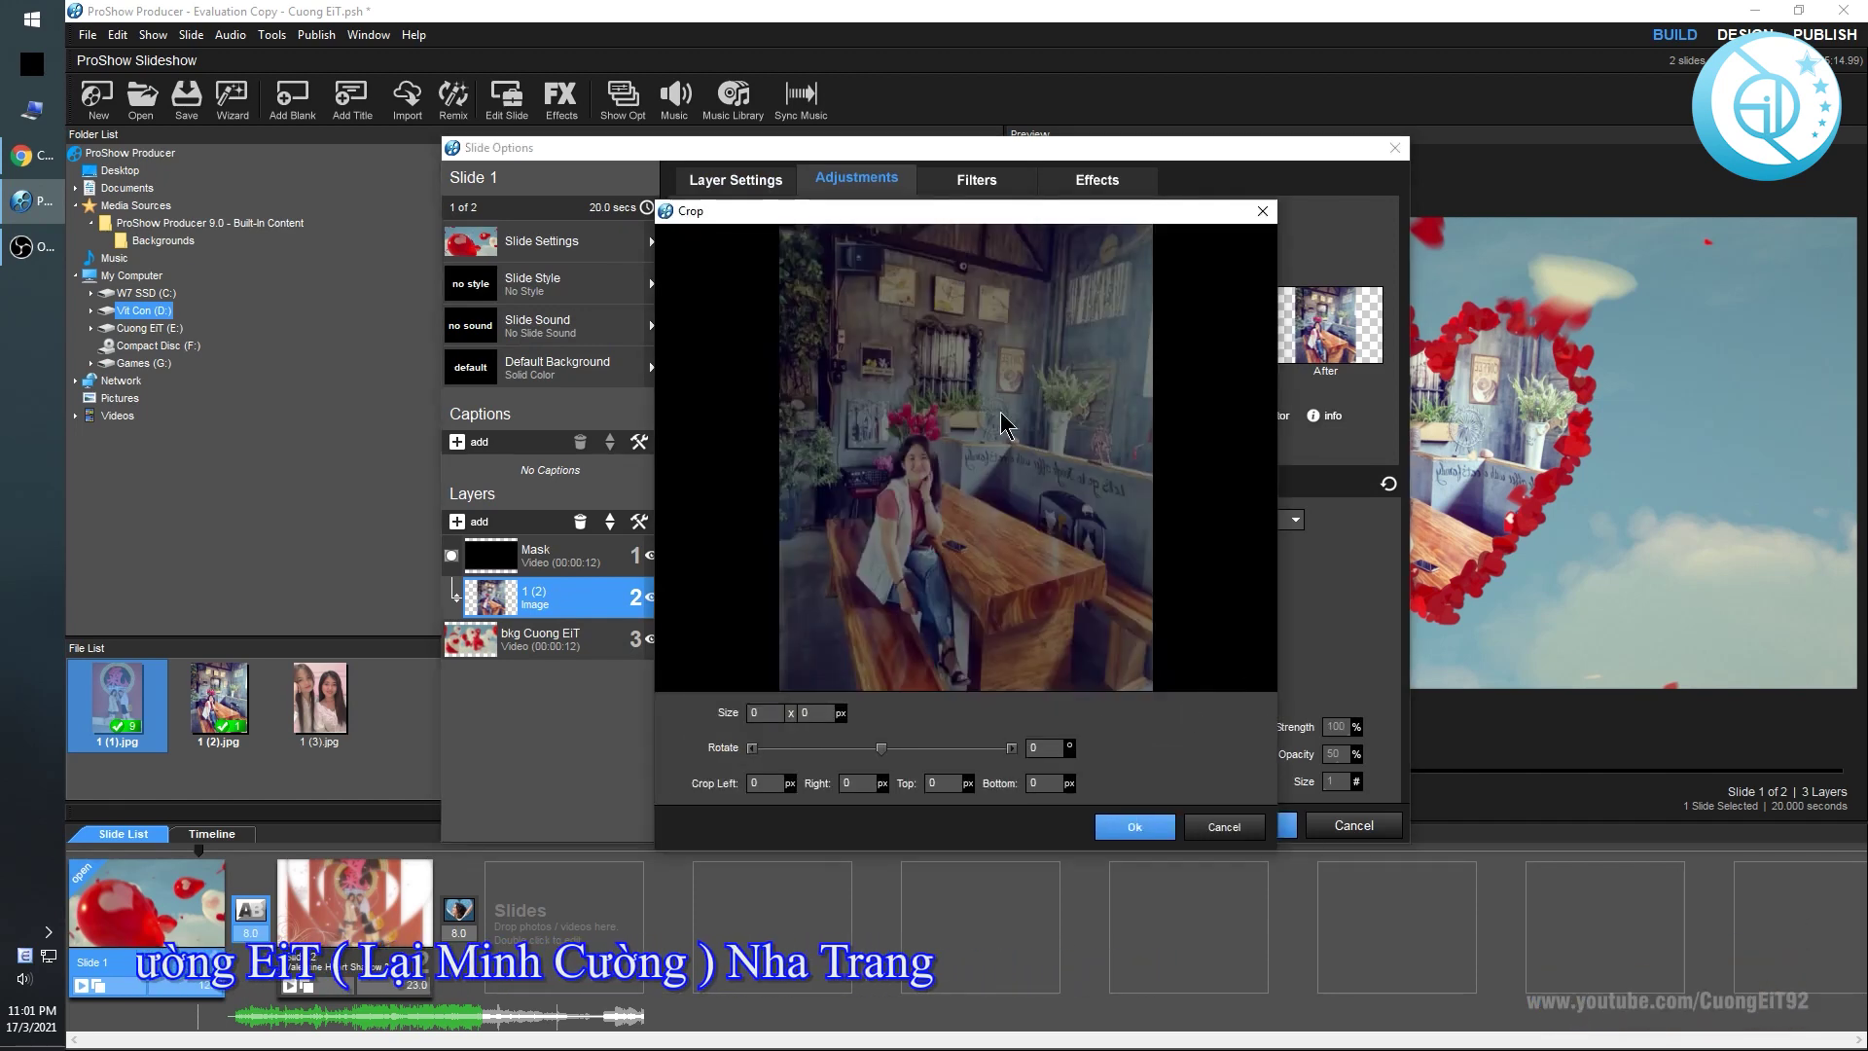
drag(1057, 335, 780, 604)
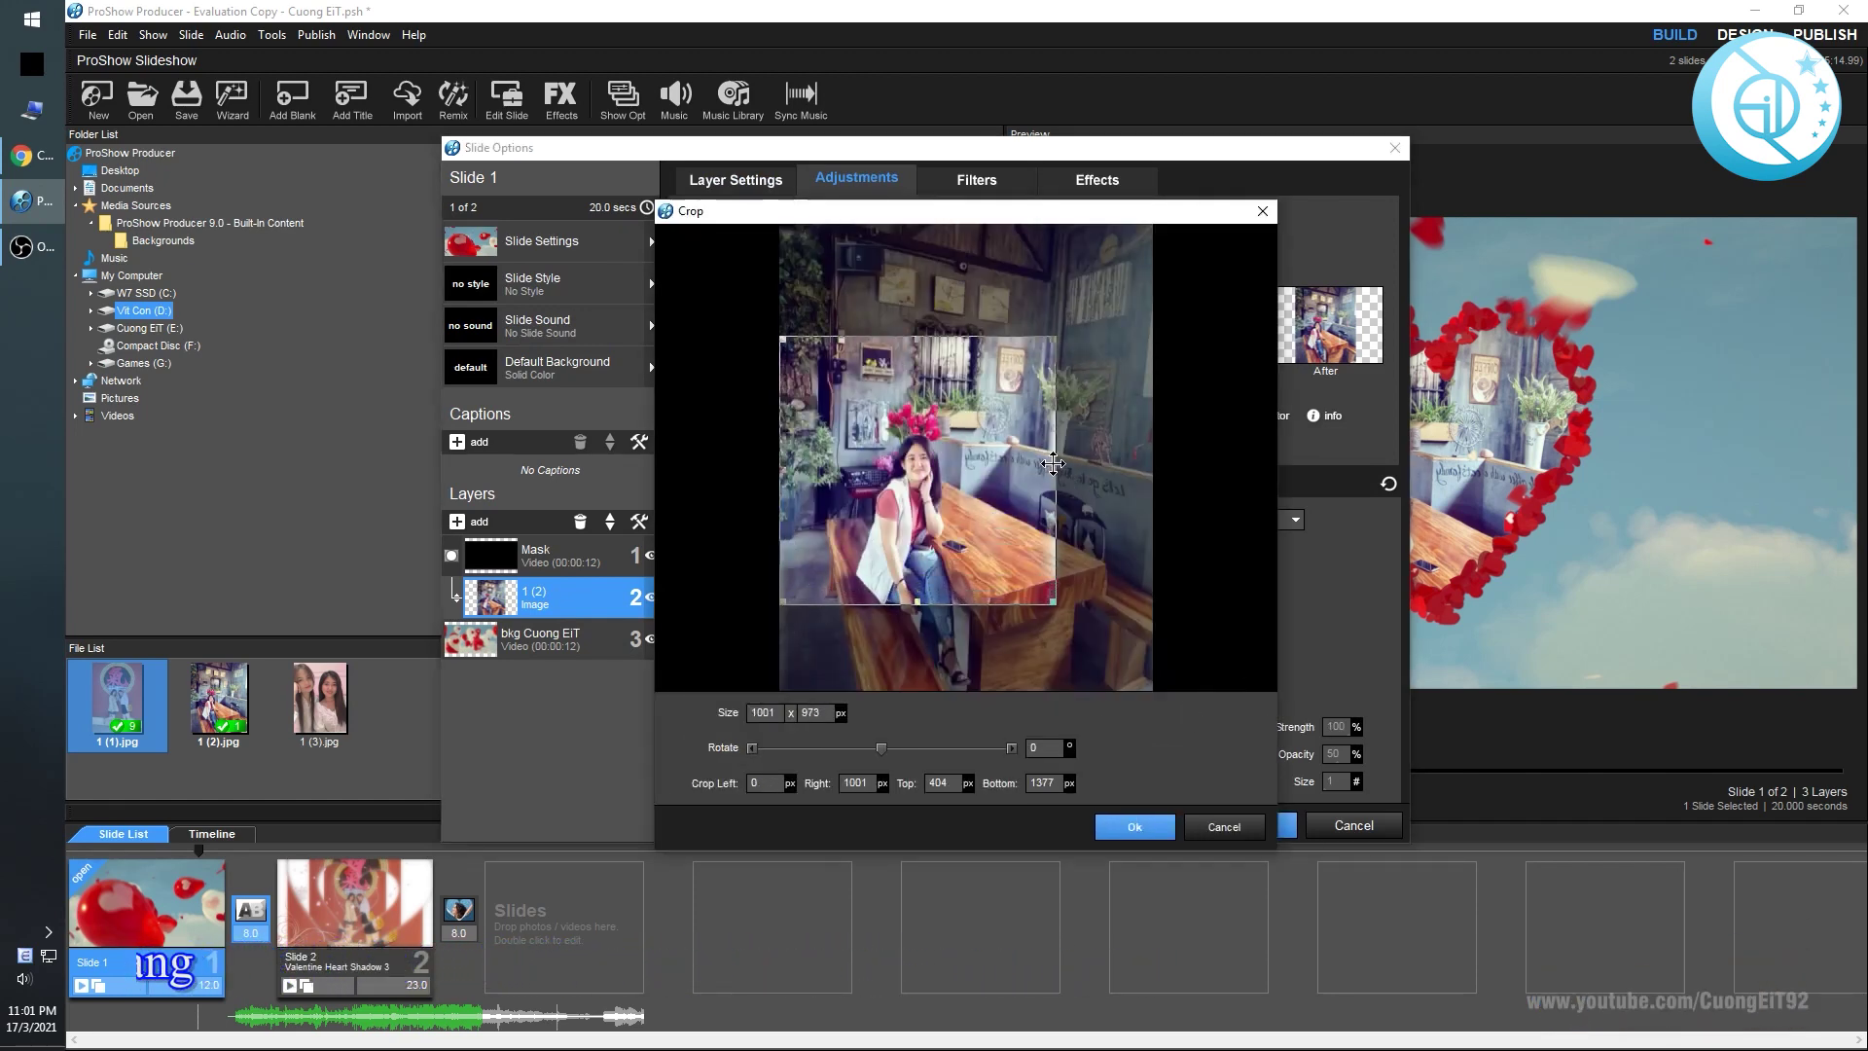
mouse_move(1050, 469)
mouse_down()
mouse_move(1074, 469)
mouse_move(1034, 495)
mouse_up()
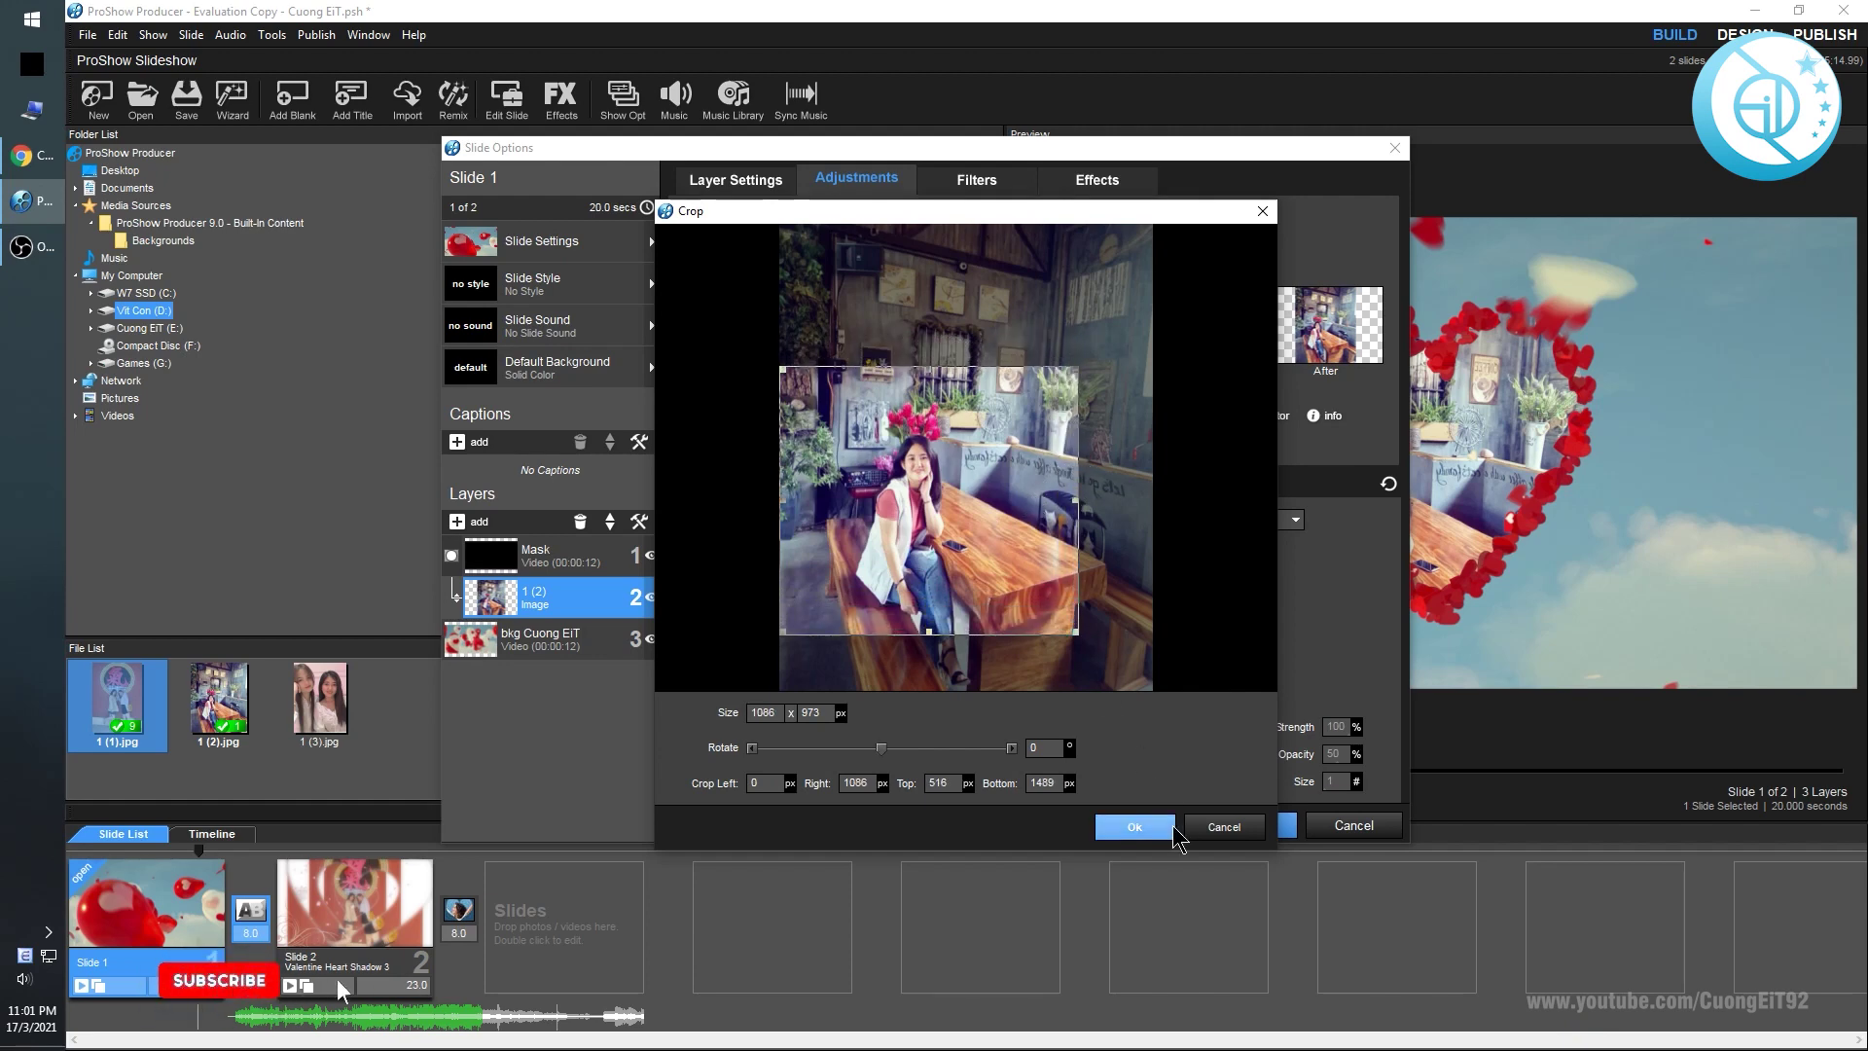
click(1140, 828)
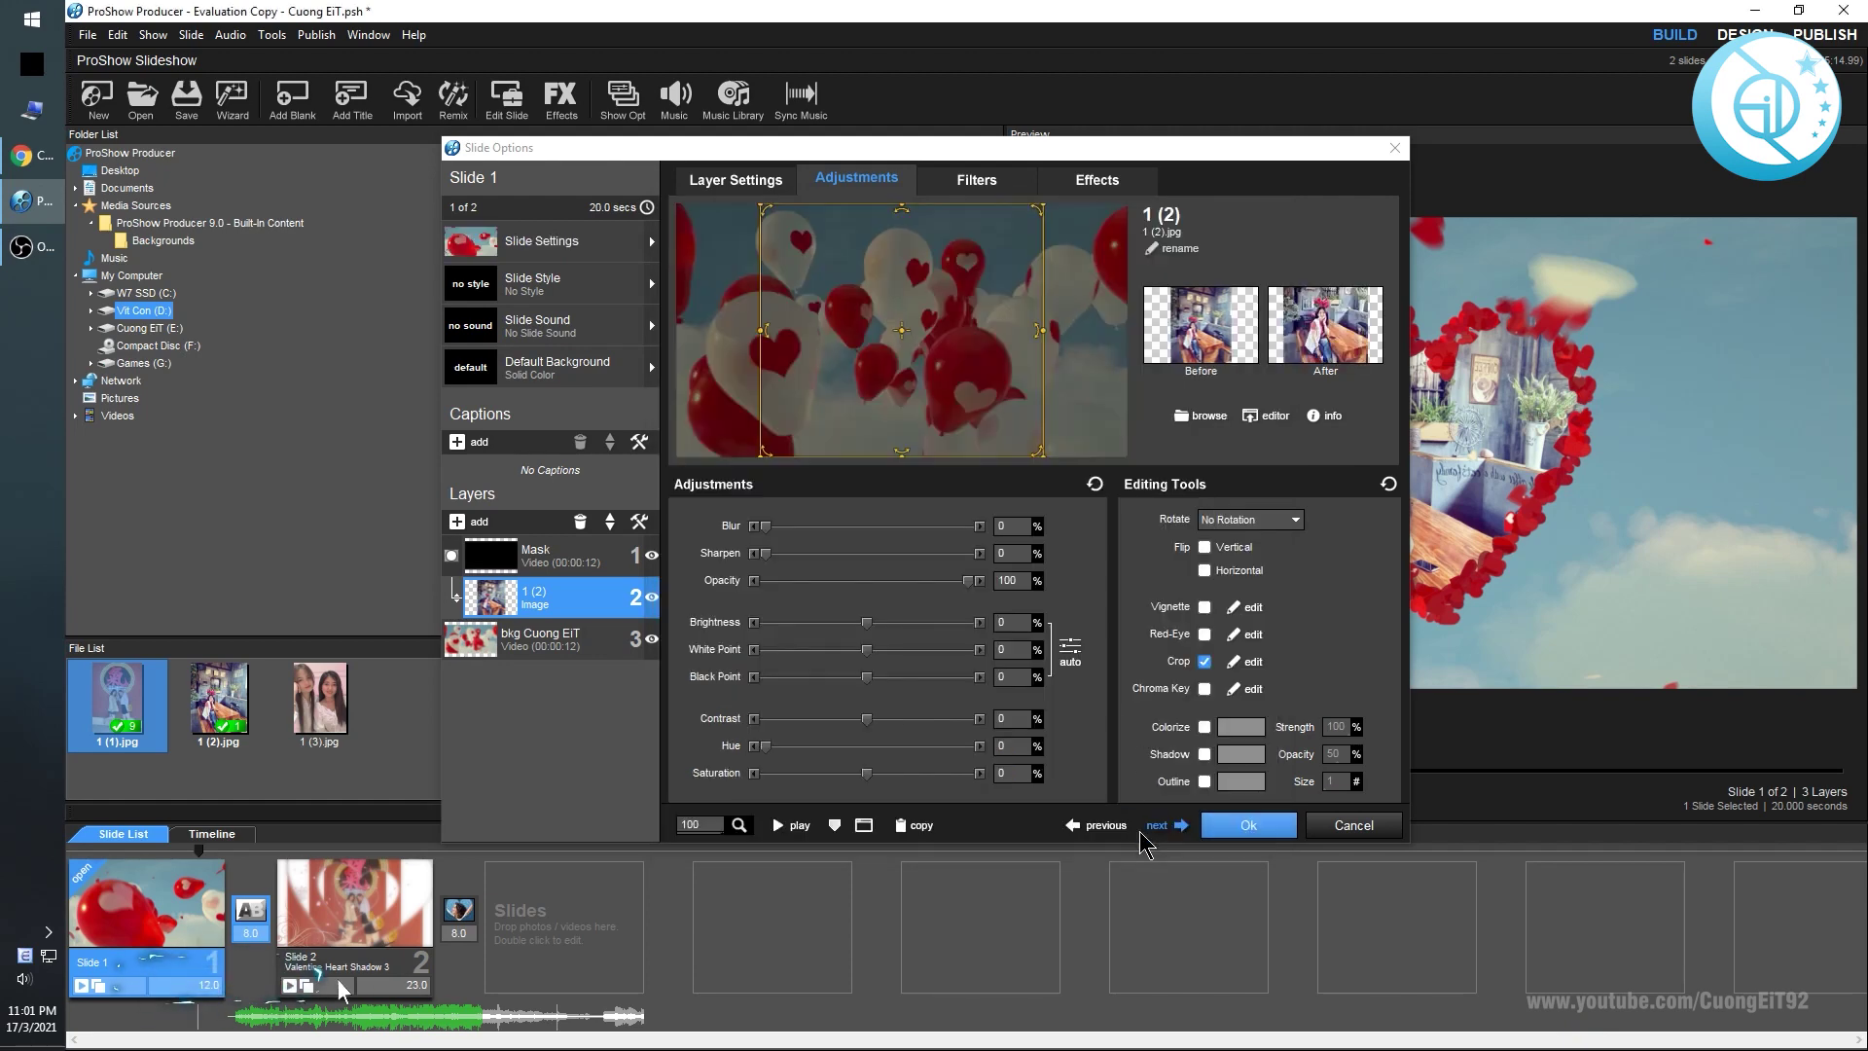
click(1224, 829)
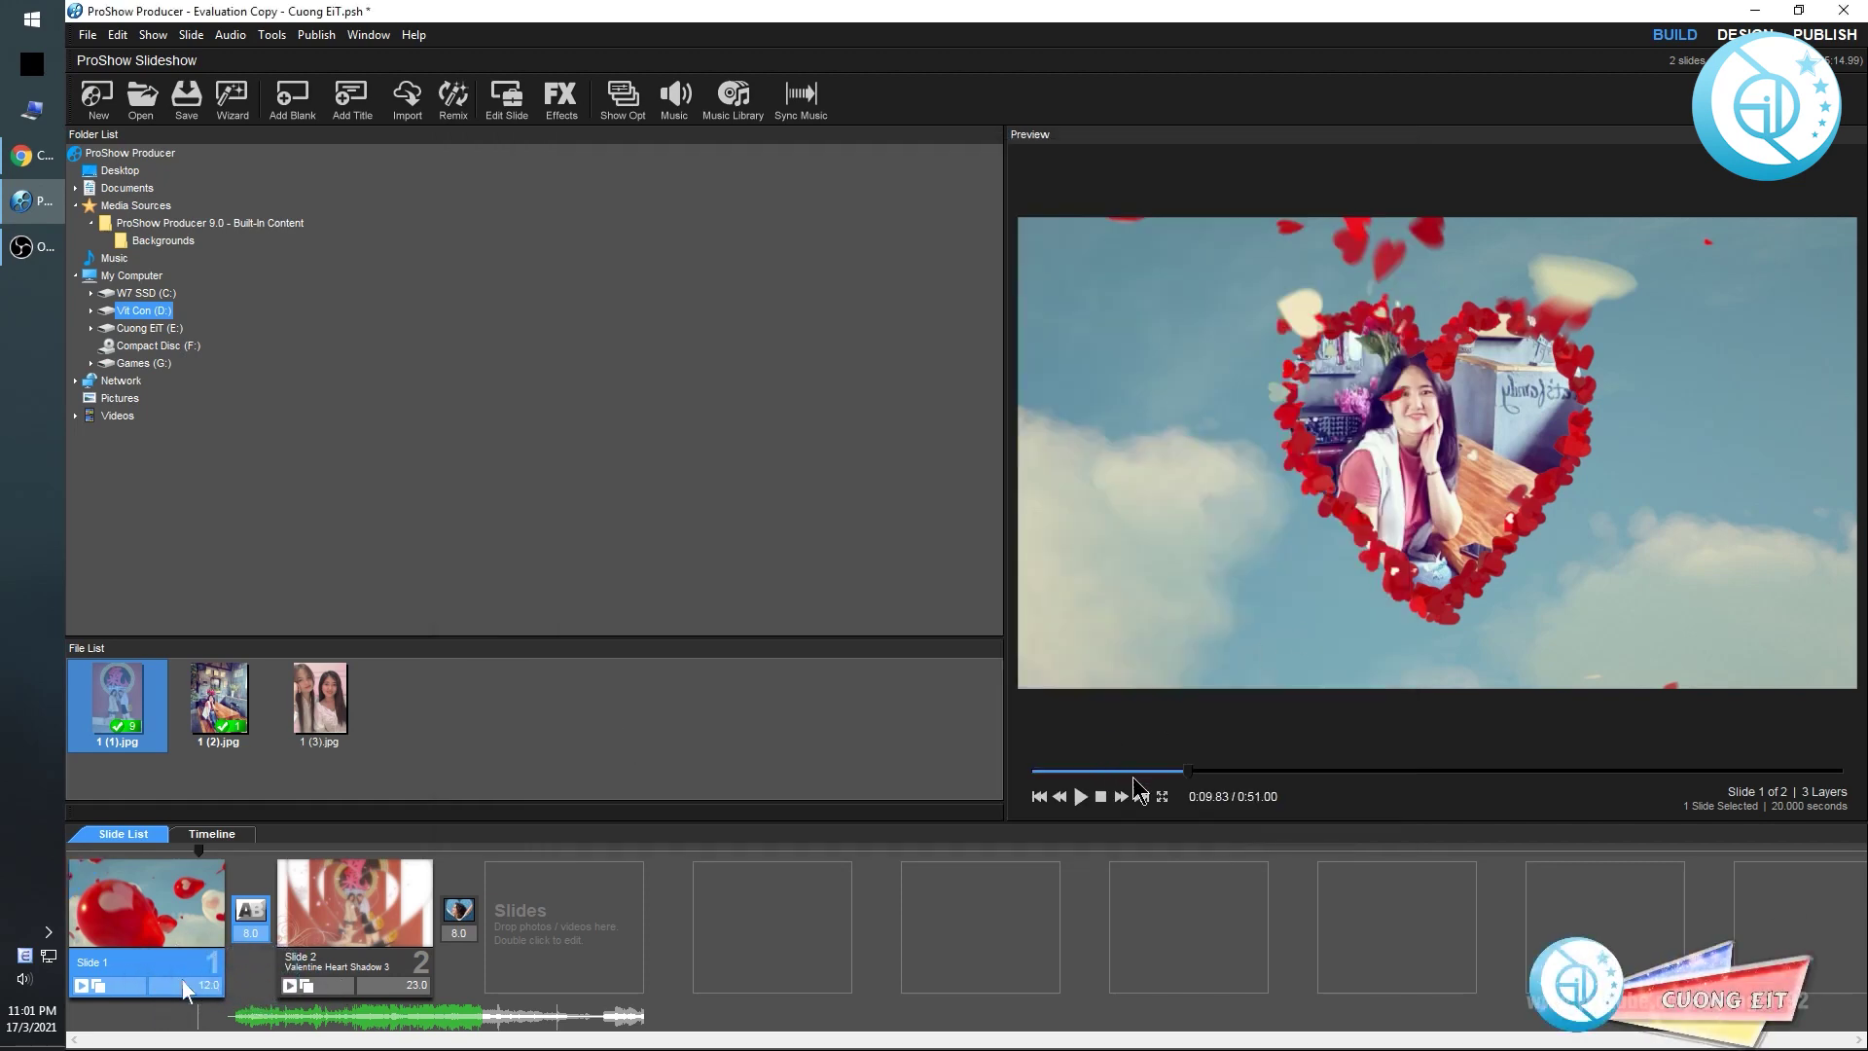
Preview slide 1 at about 10.1 seconds and move the crop area of layer 1 (2) up to about top 407, bottom 1380 px.
mouse_move(1185, 770)
mouse_down()
mouse_move(1128, 770)
mouse_move(1191, 772)
mouse_up()
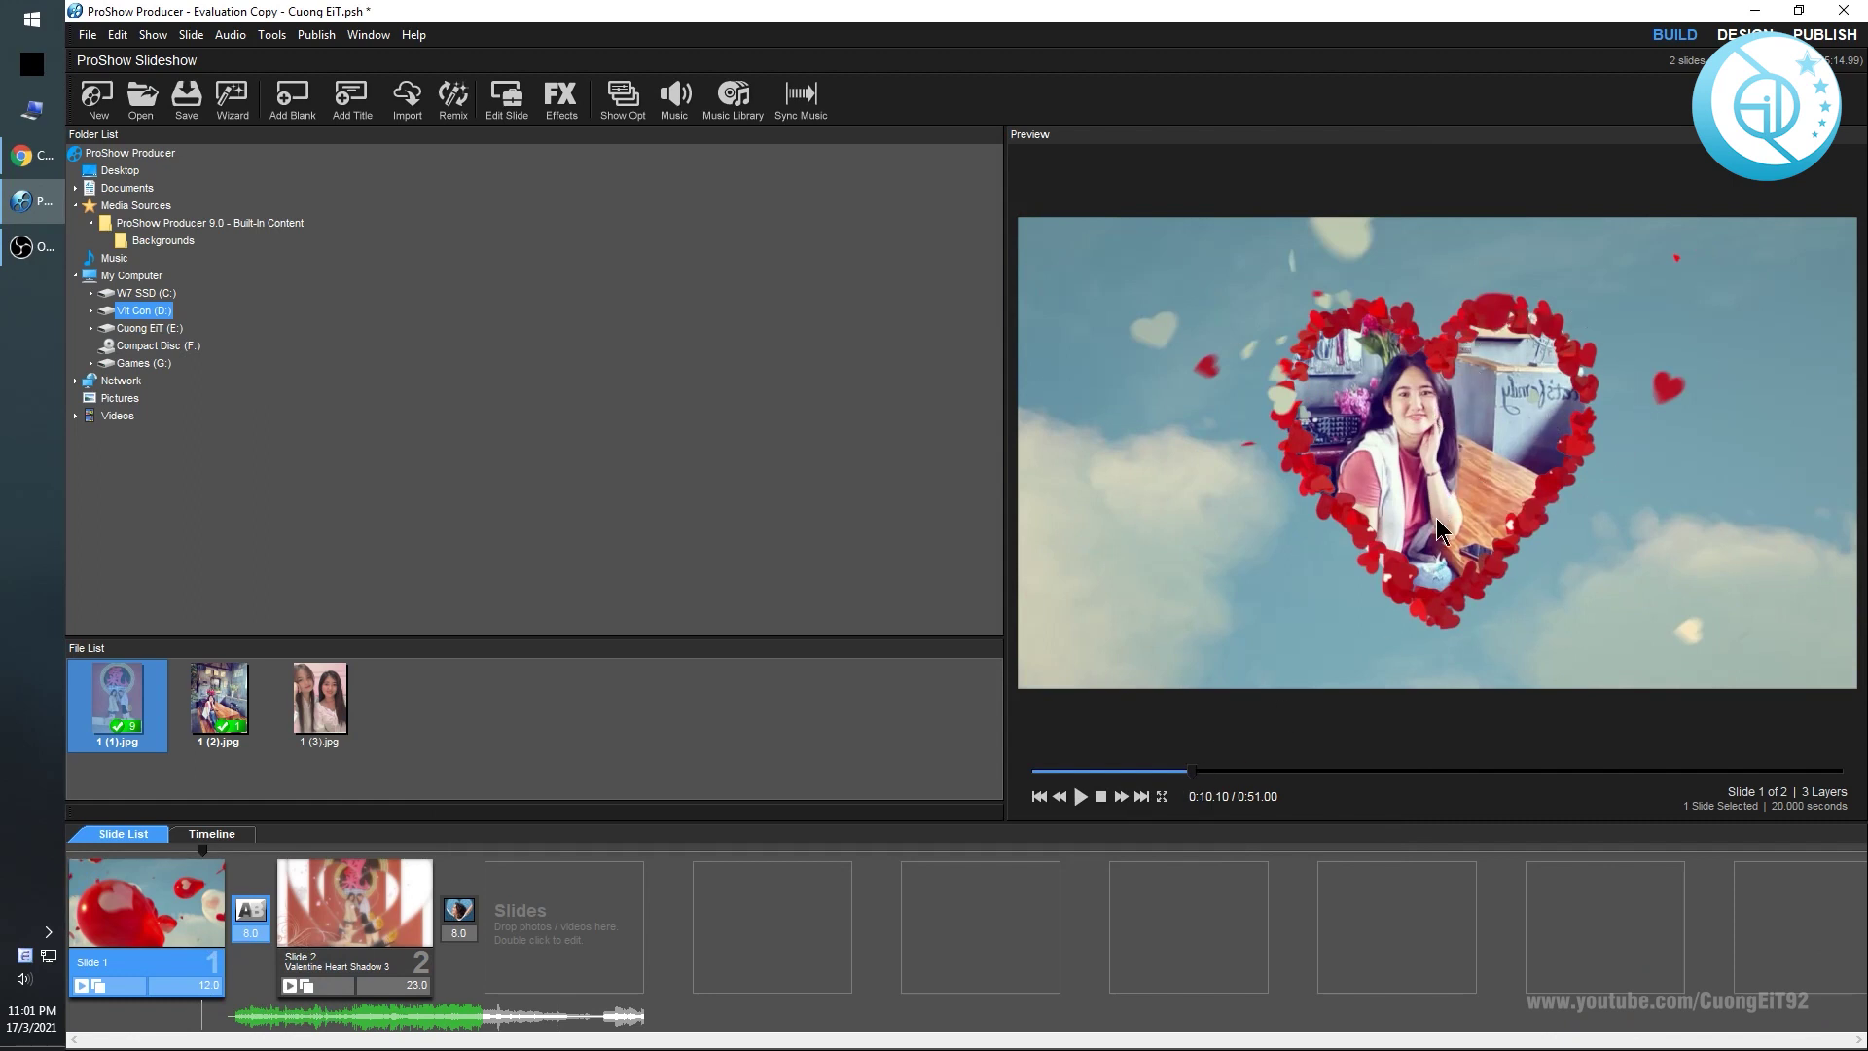
double_click(179, 901)
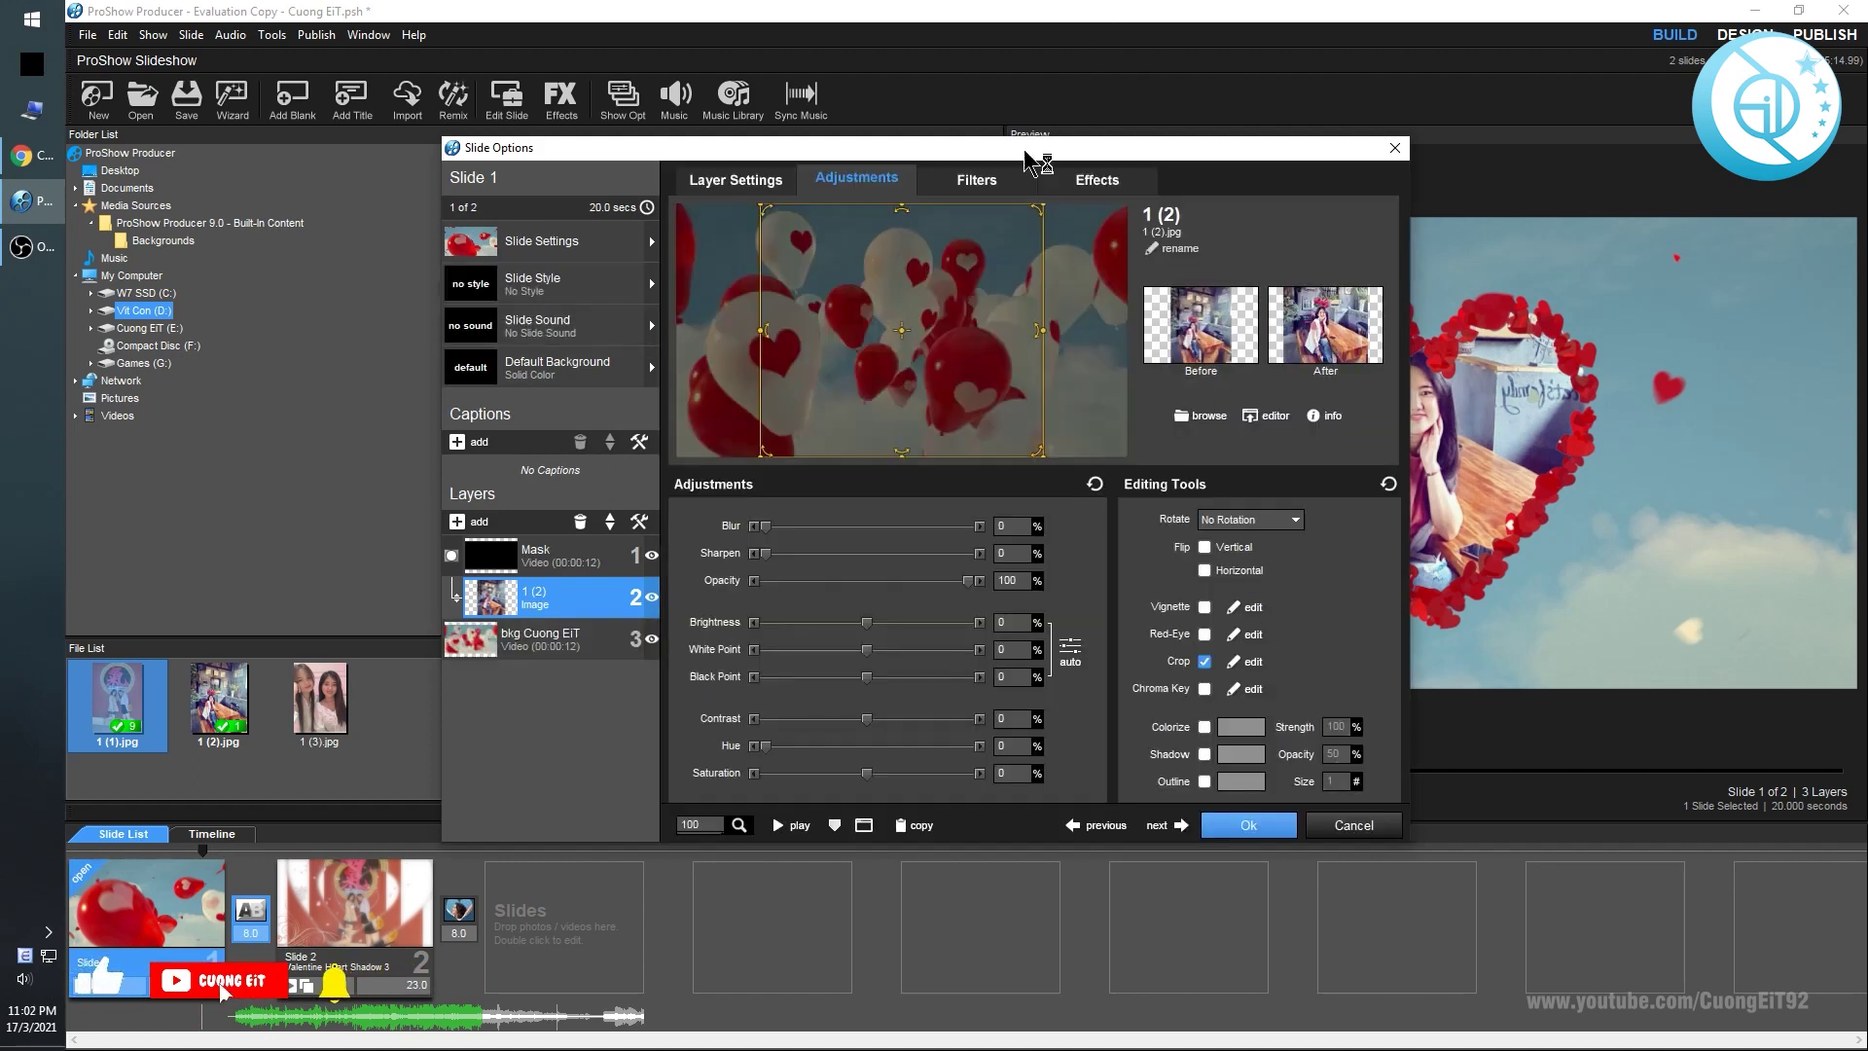
drag(992, 154, 701, 109)
click(945, 620)
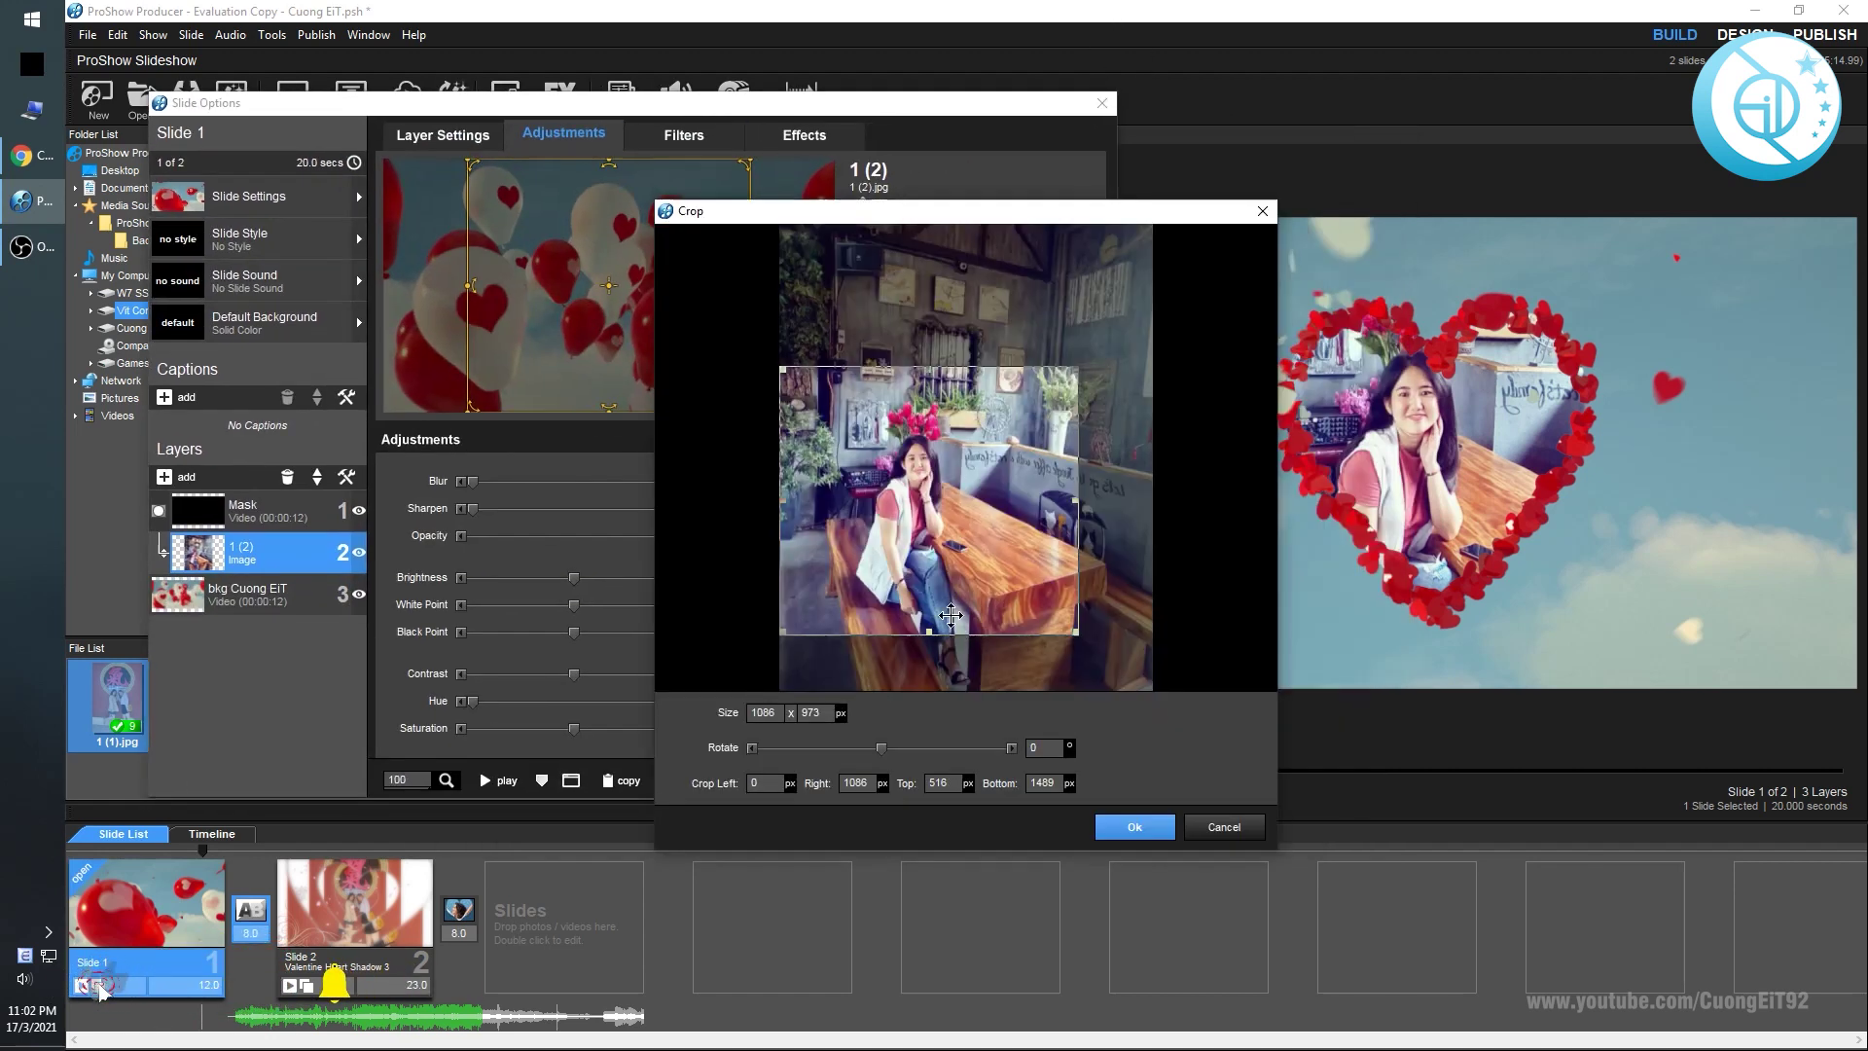
drag(970, 520, 970, 490)
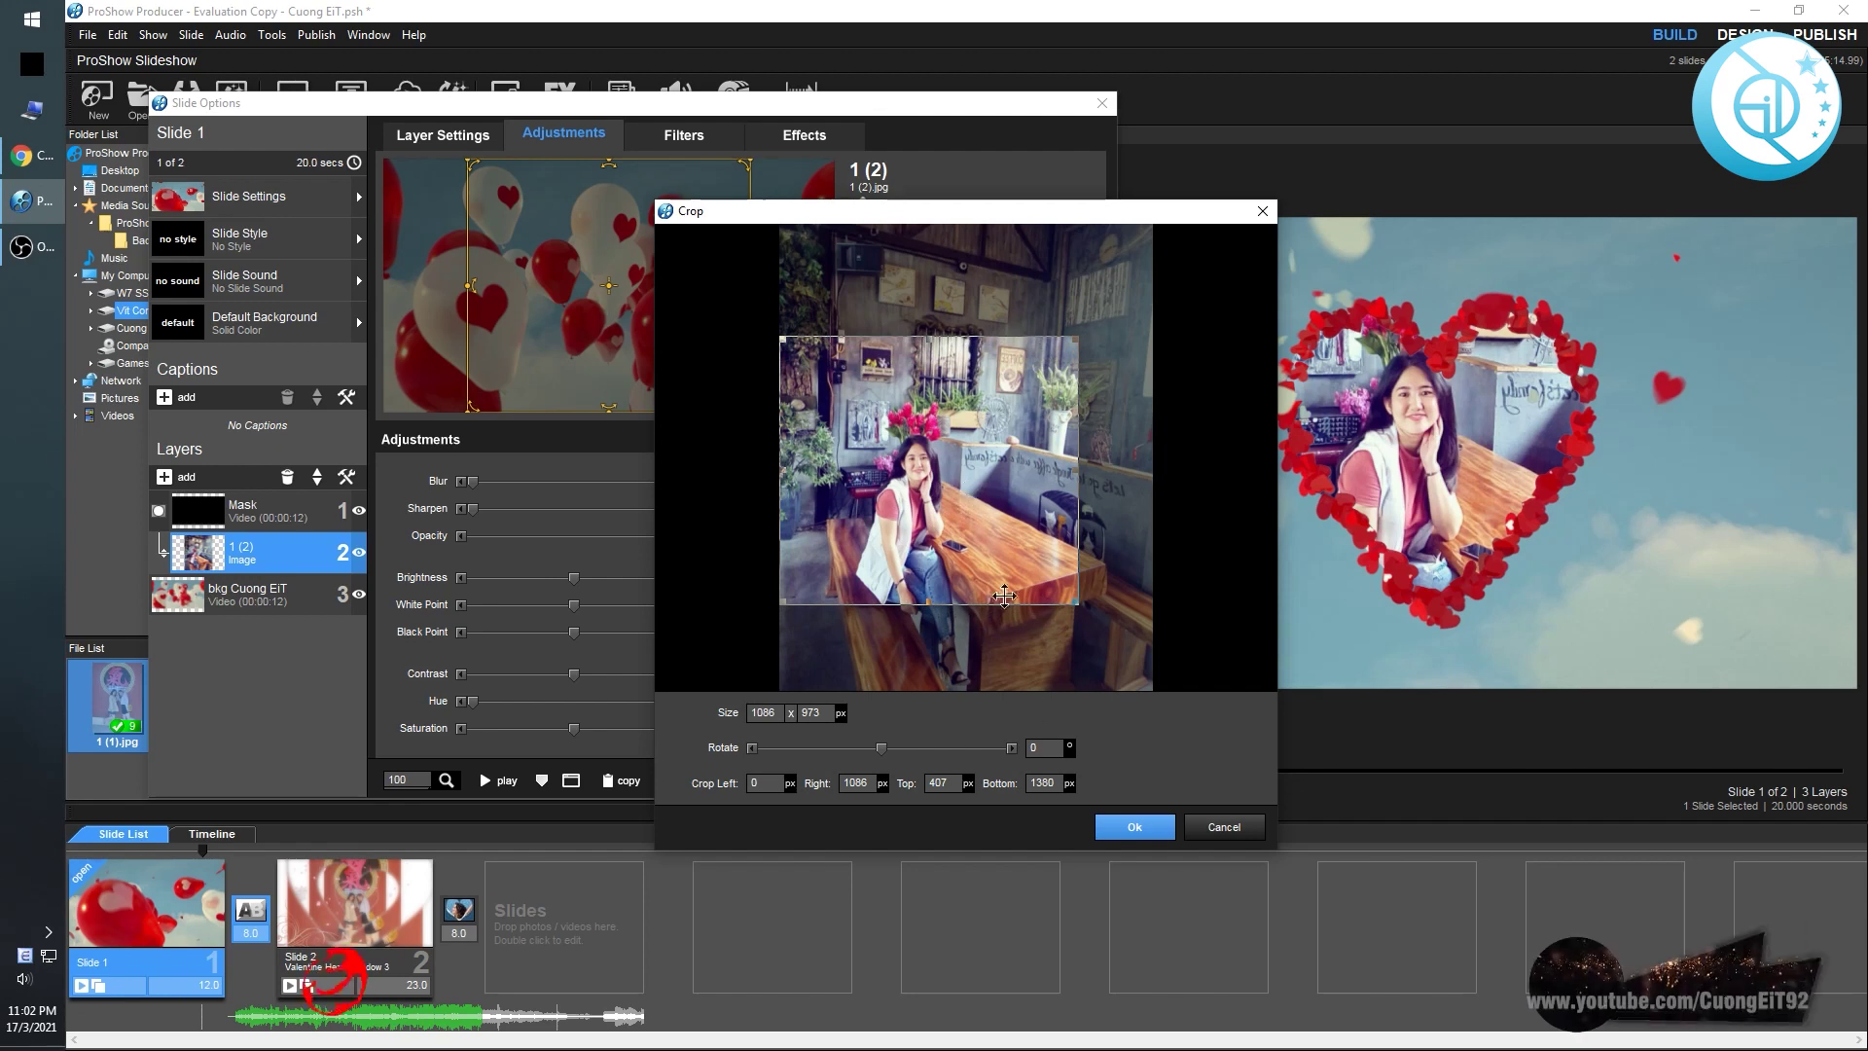
click(1132, 827)
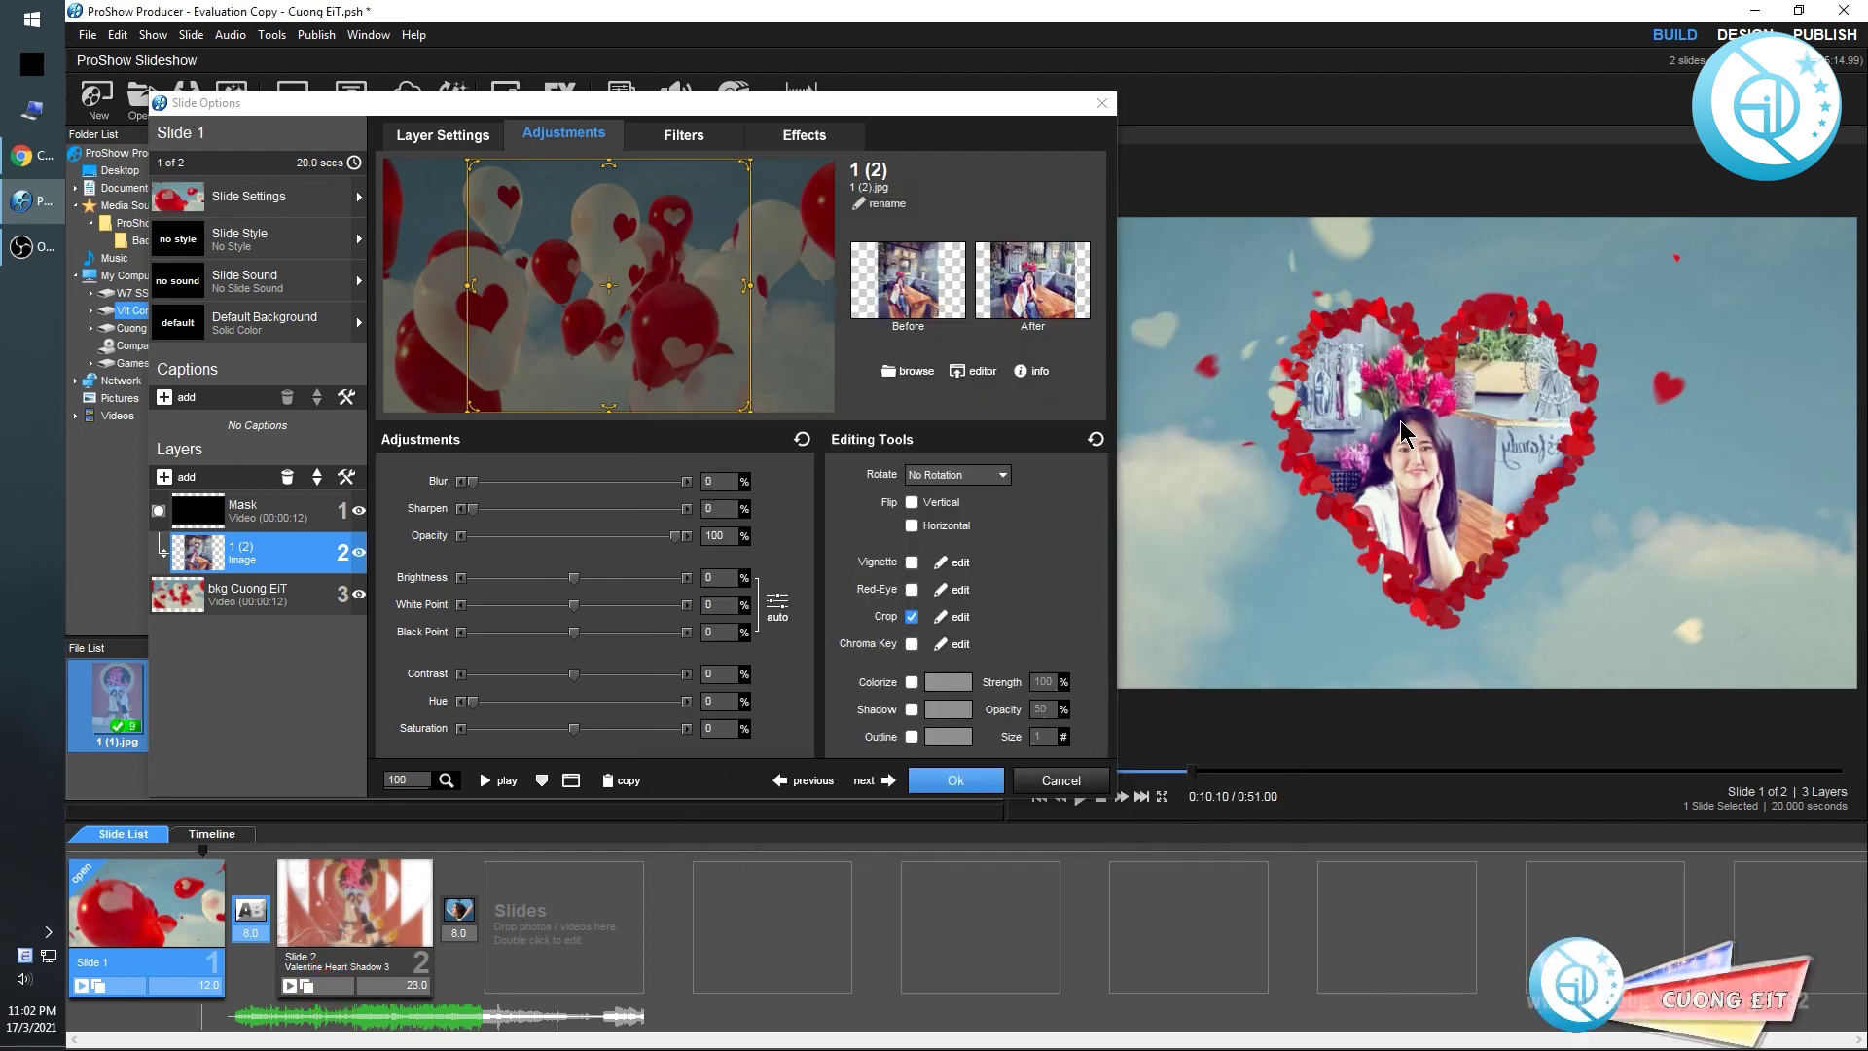
Shift the crop area of layer 1 (2) slightly lower to center the face in the heart, and apply the slide changes.
click(949, 618)
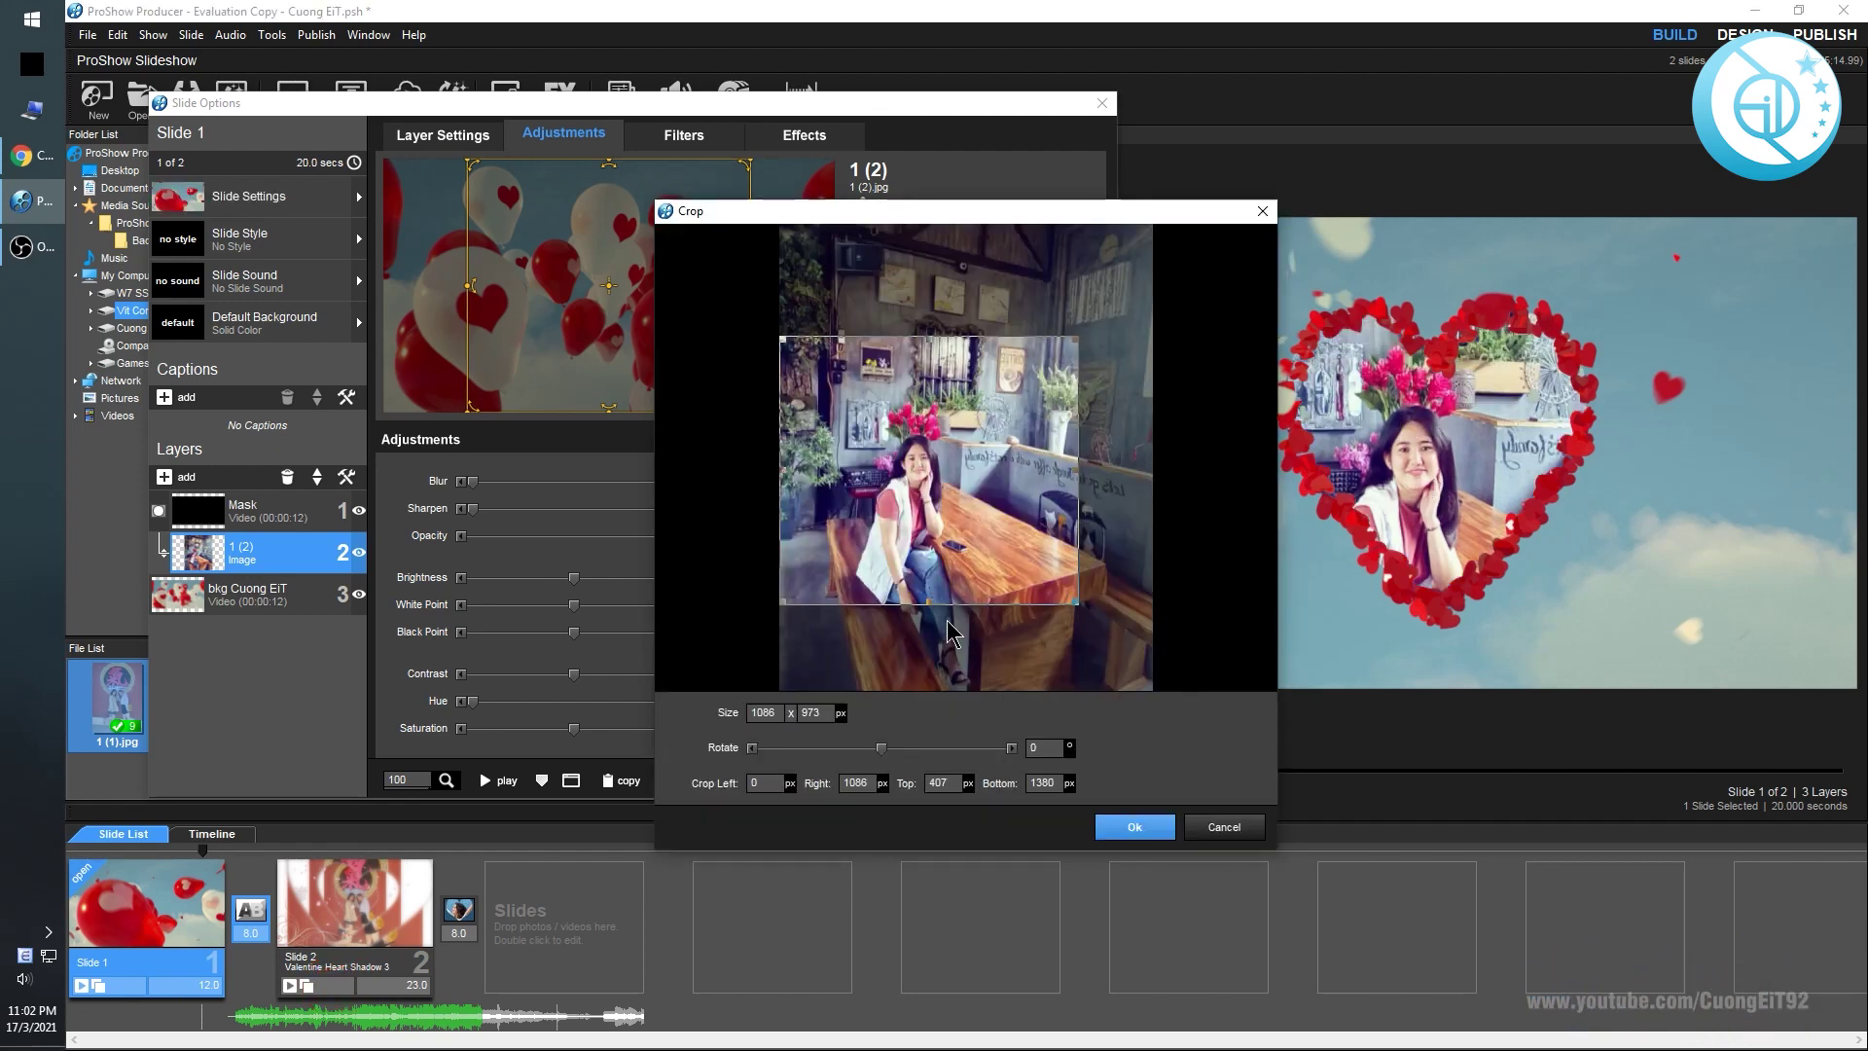
click(1131, 827)
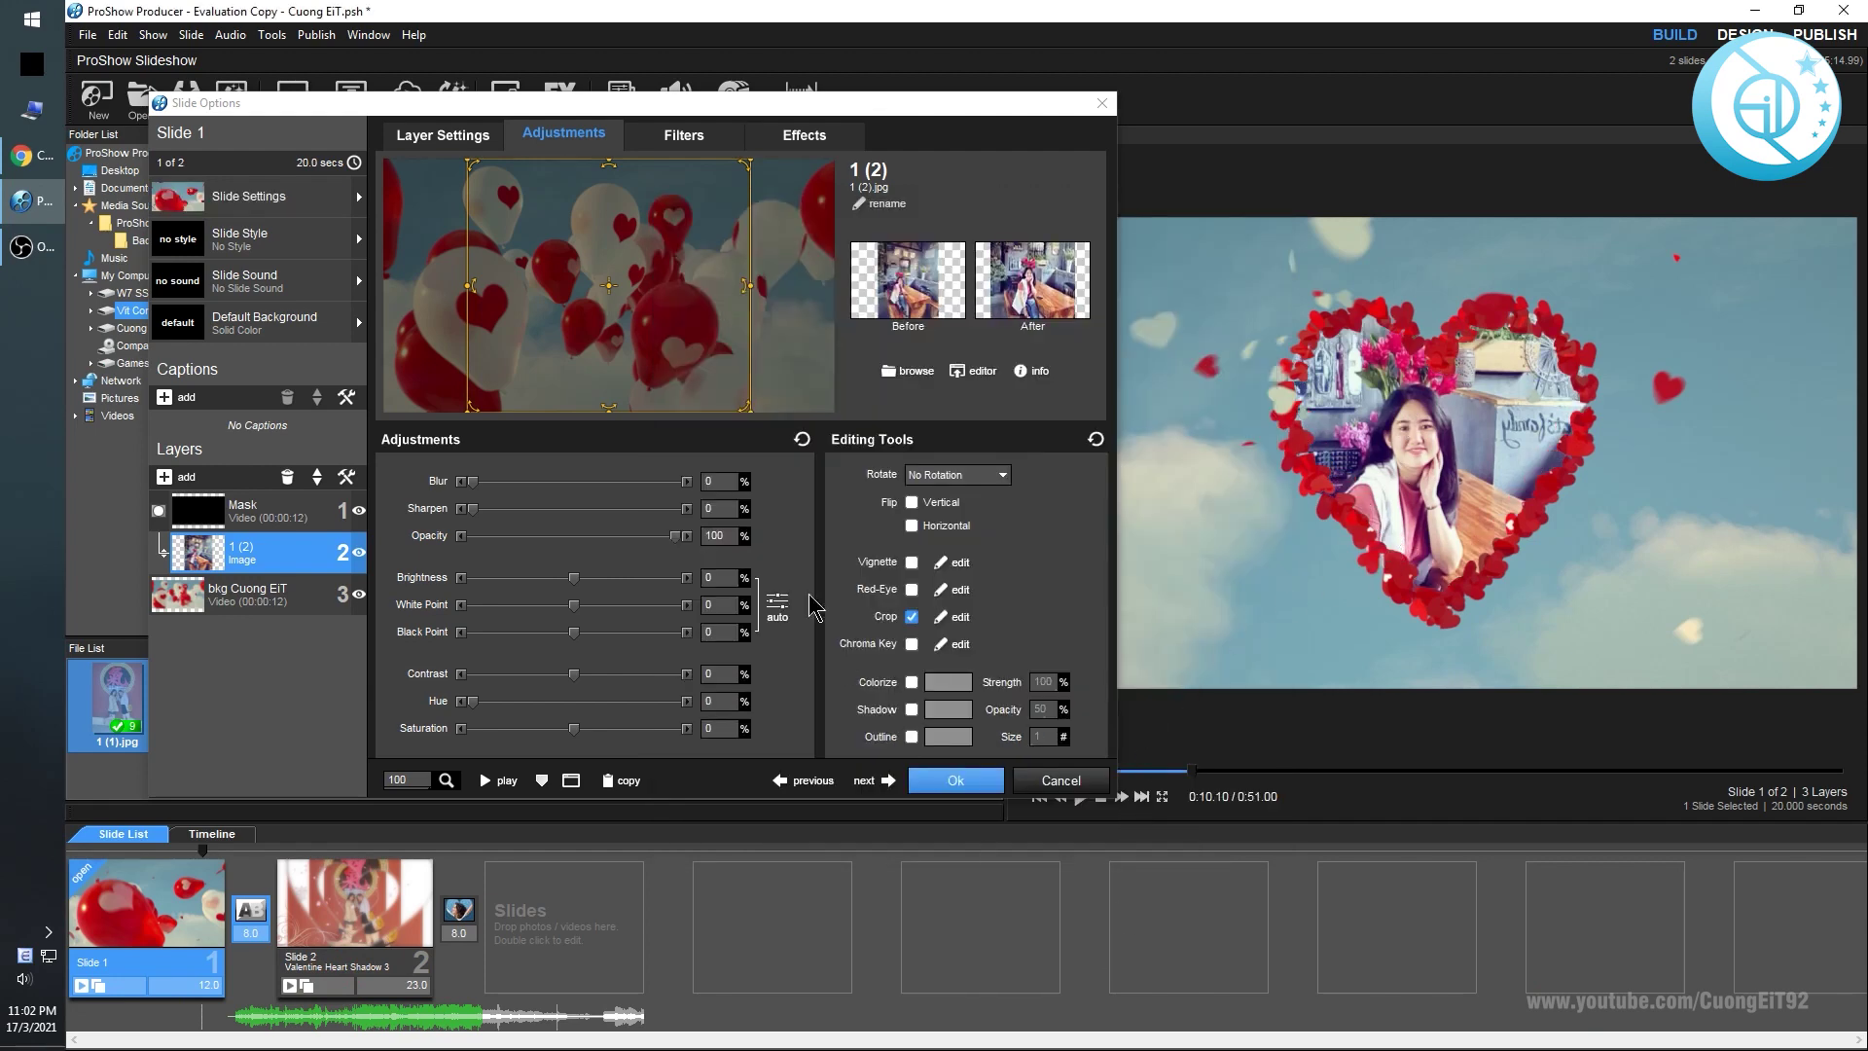
click(958, 781)
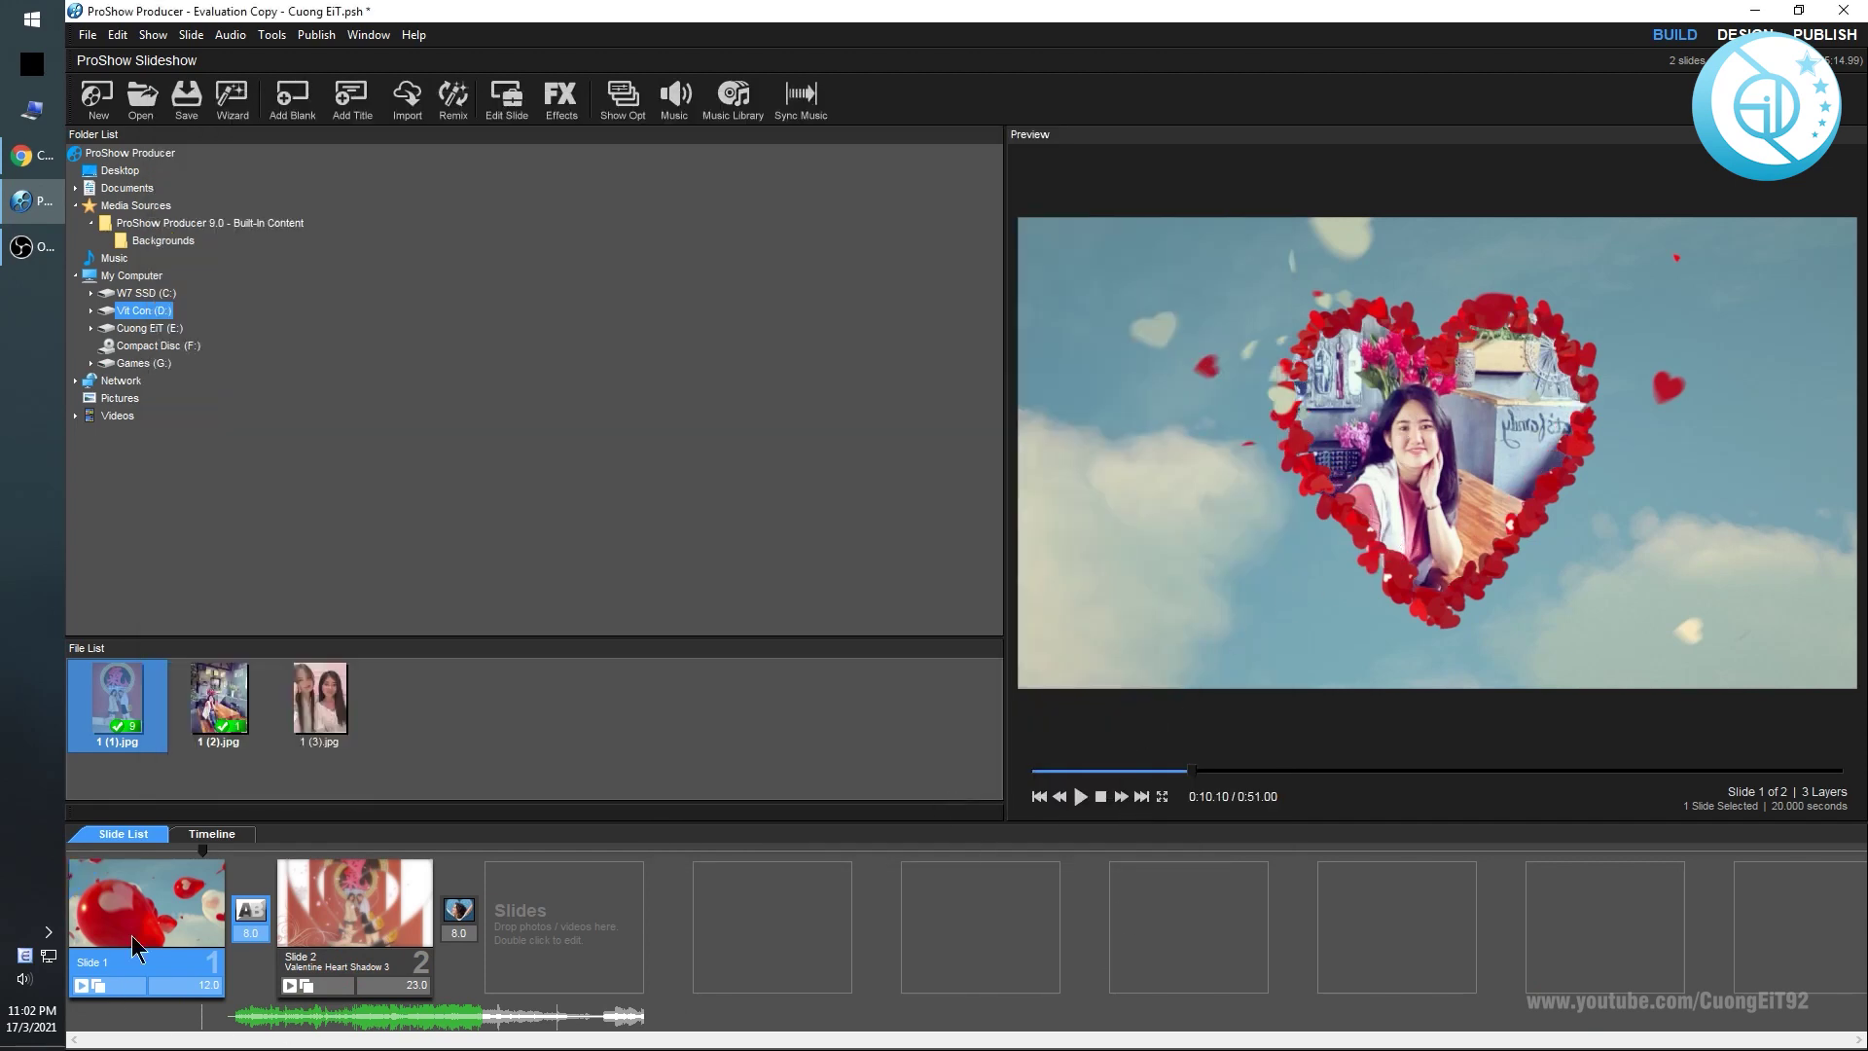
Examine the photo layer of slide 1 and the repeated 1 (1) photo layers used throughout slide 2.
double_click(192, 903)
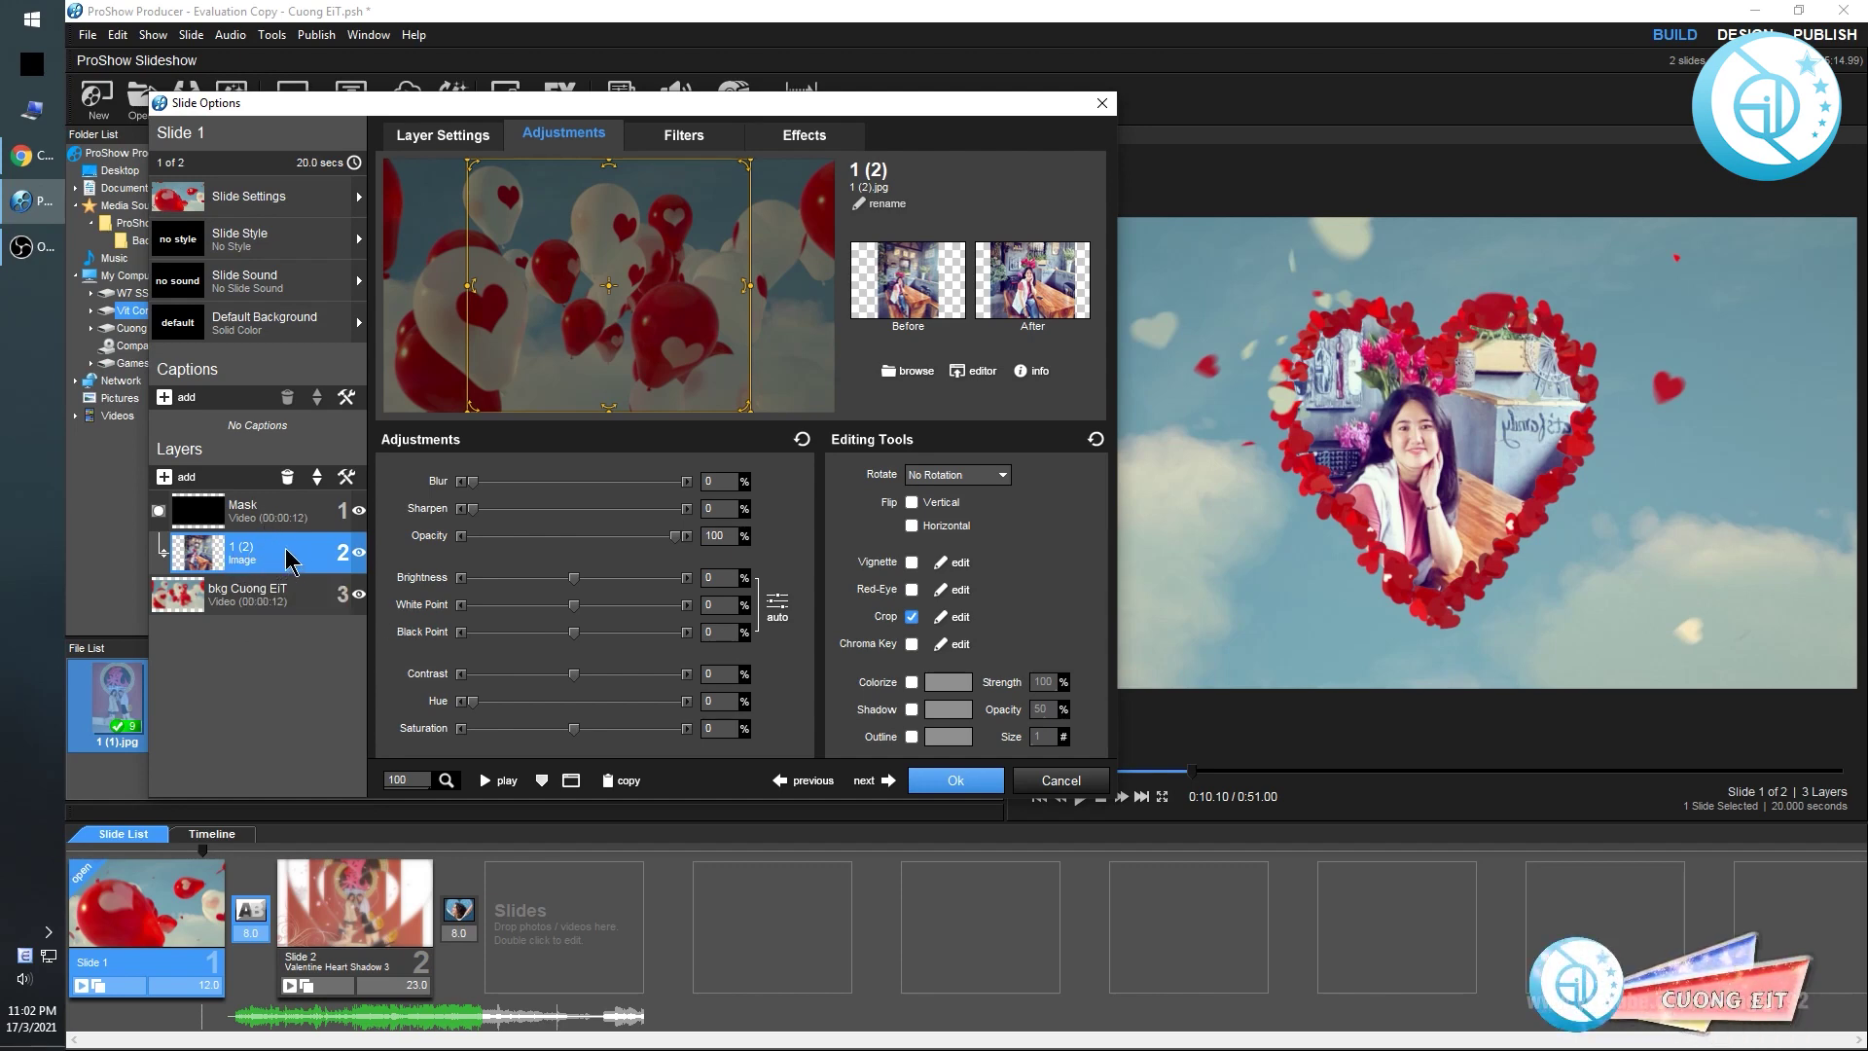
click(1100, 104)
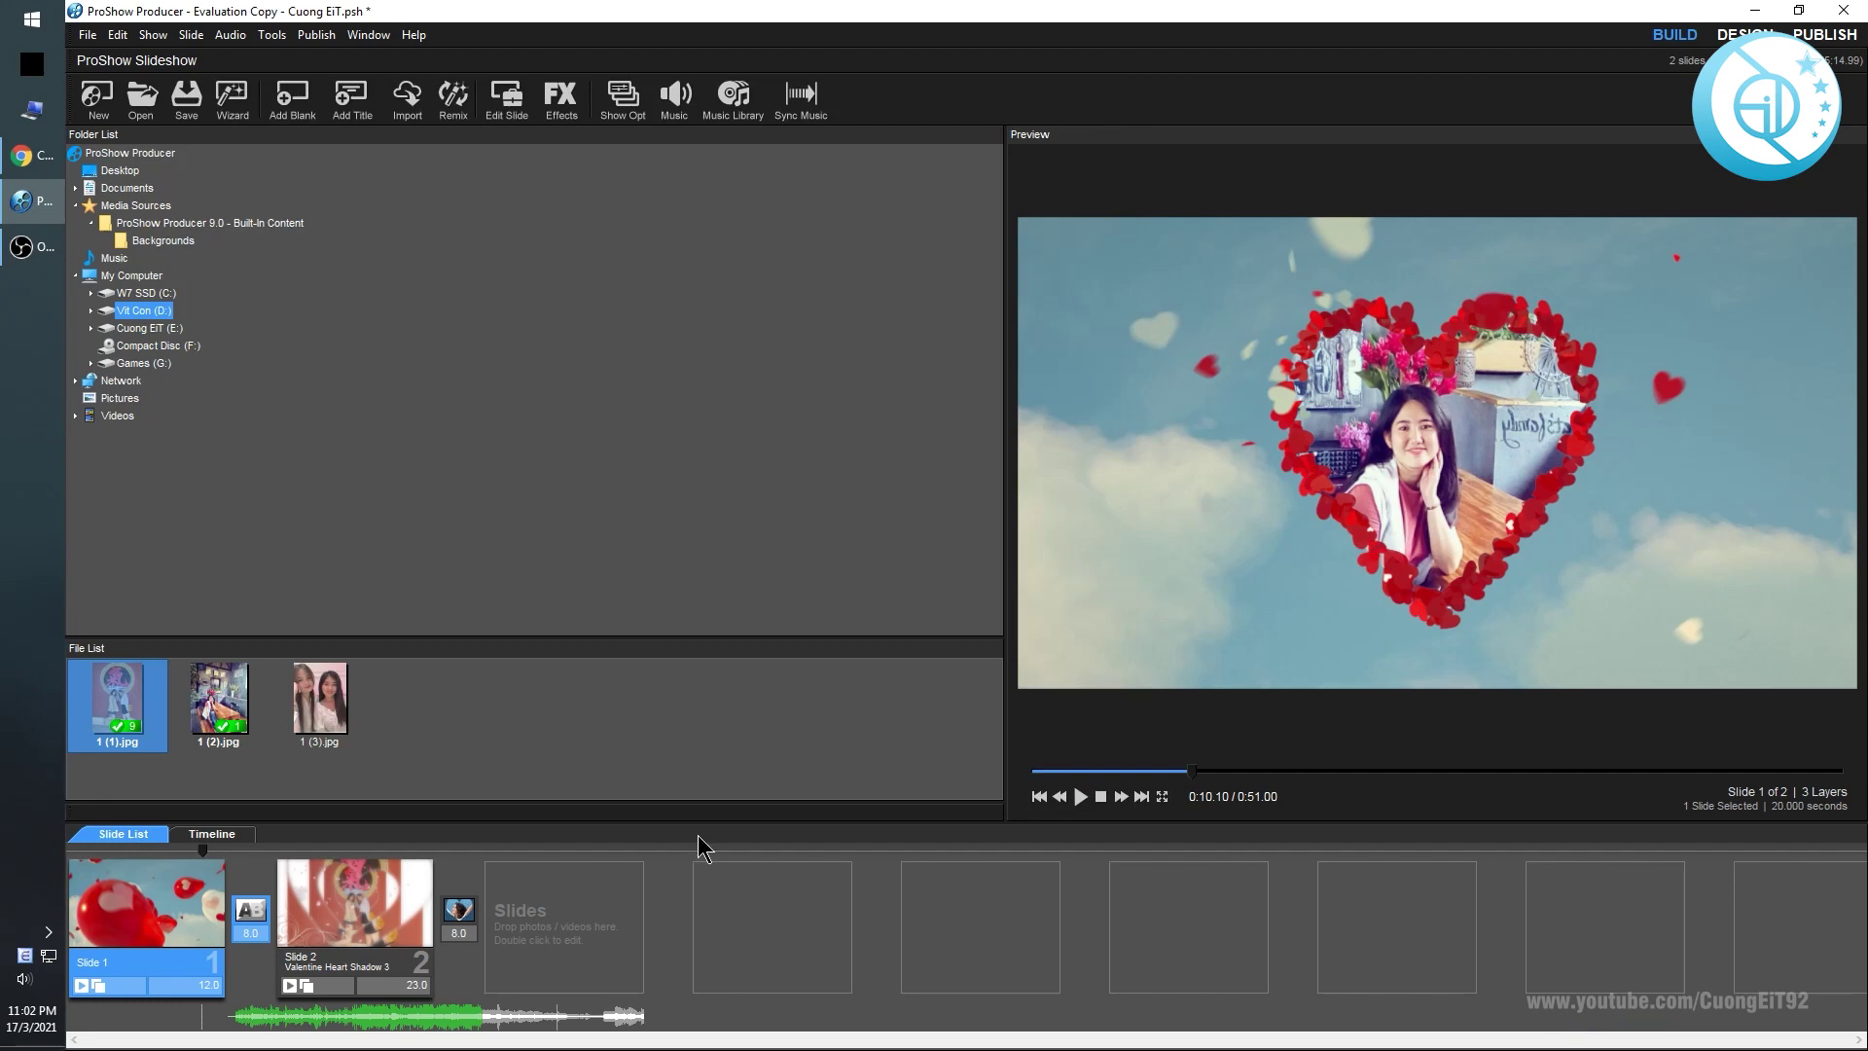
click(389, 912)
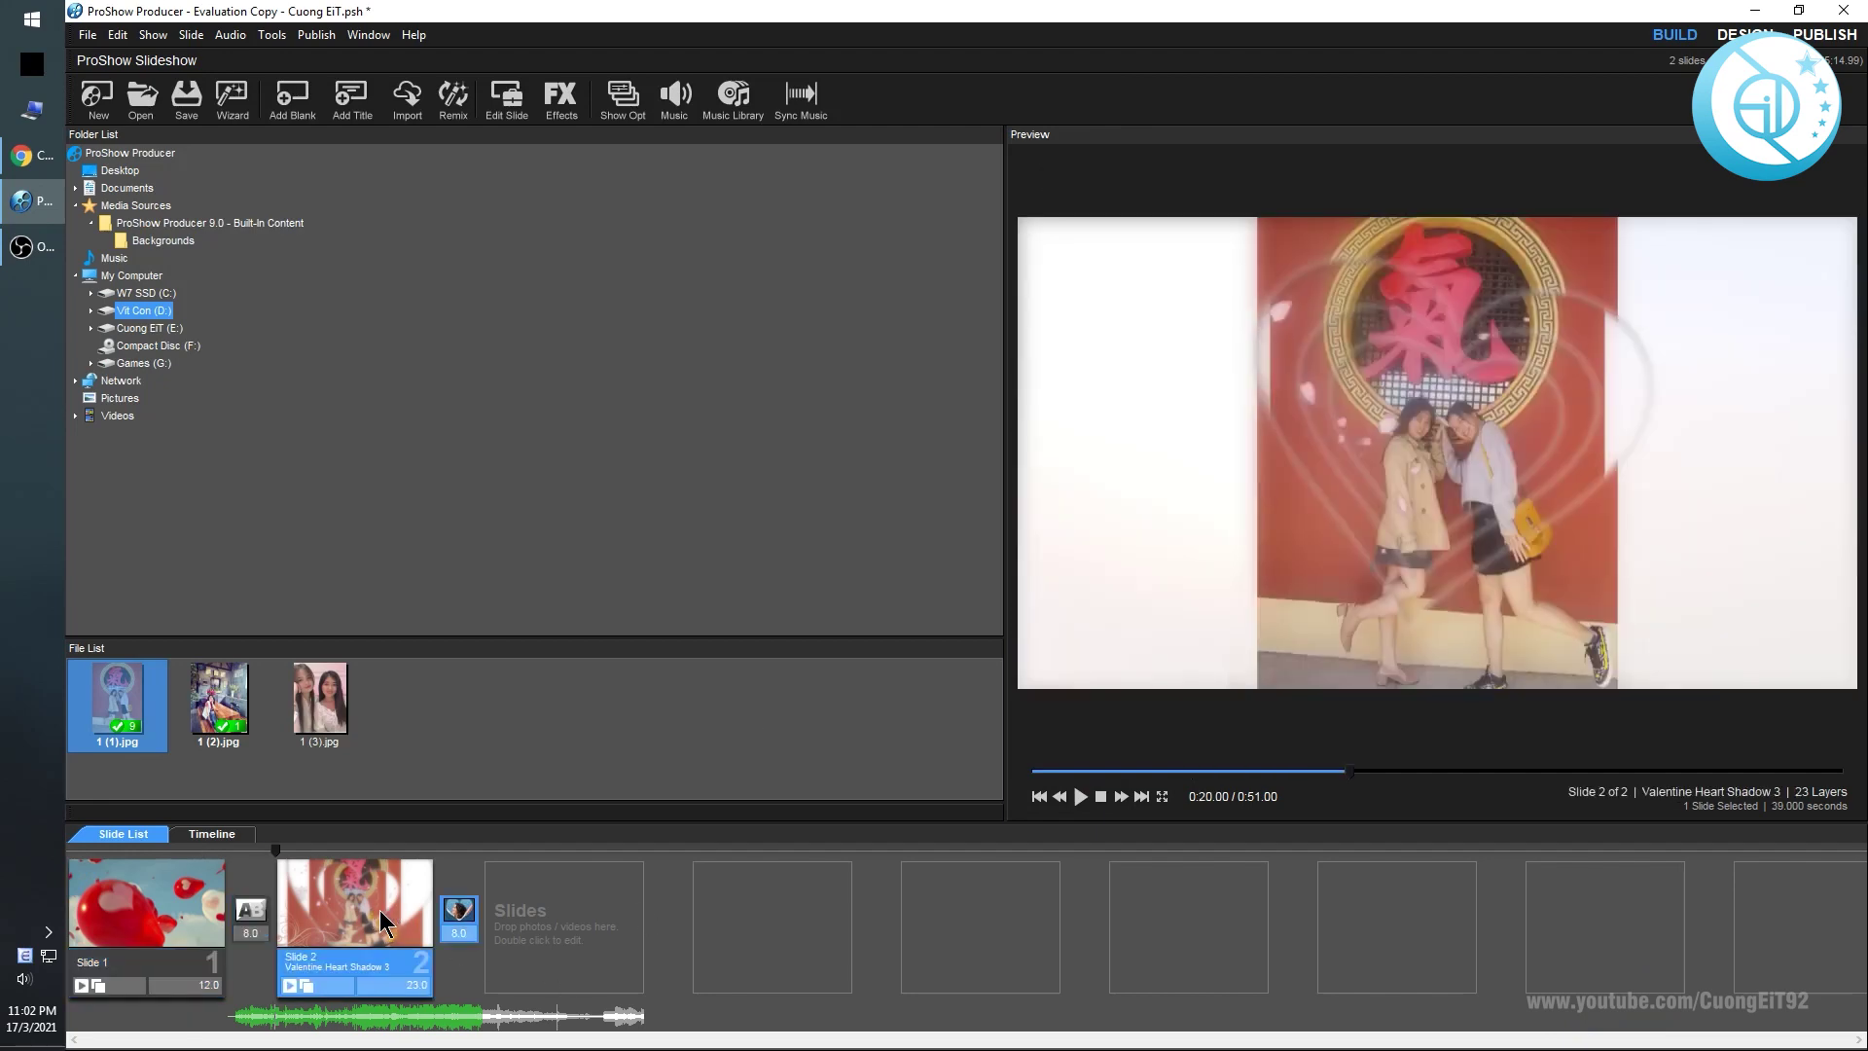
double_click(382, 919)
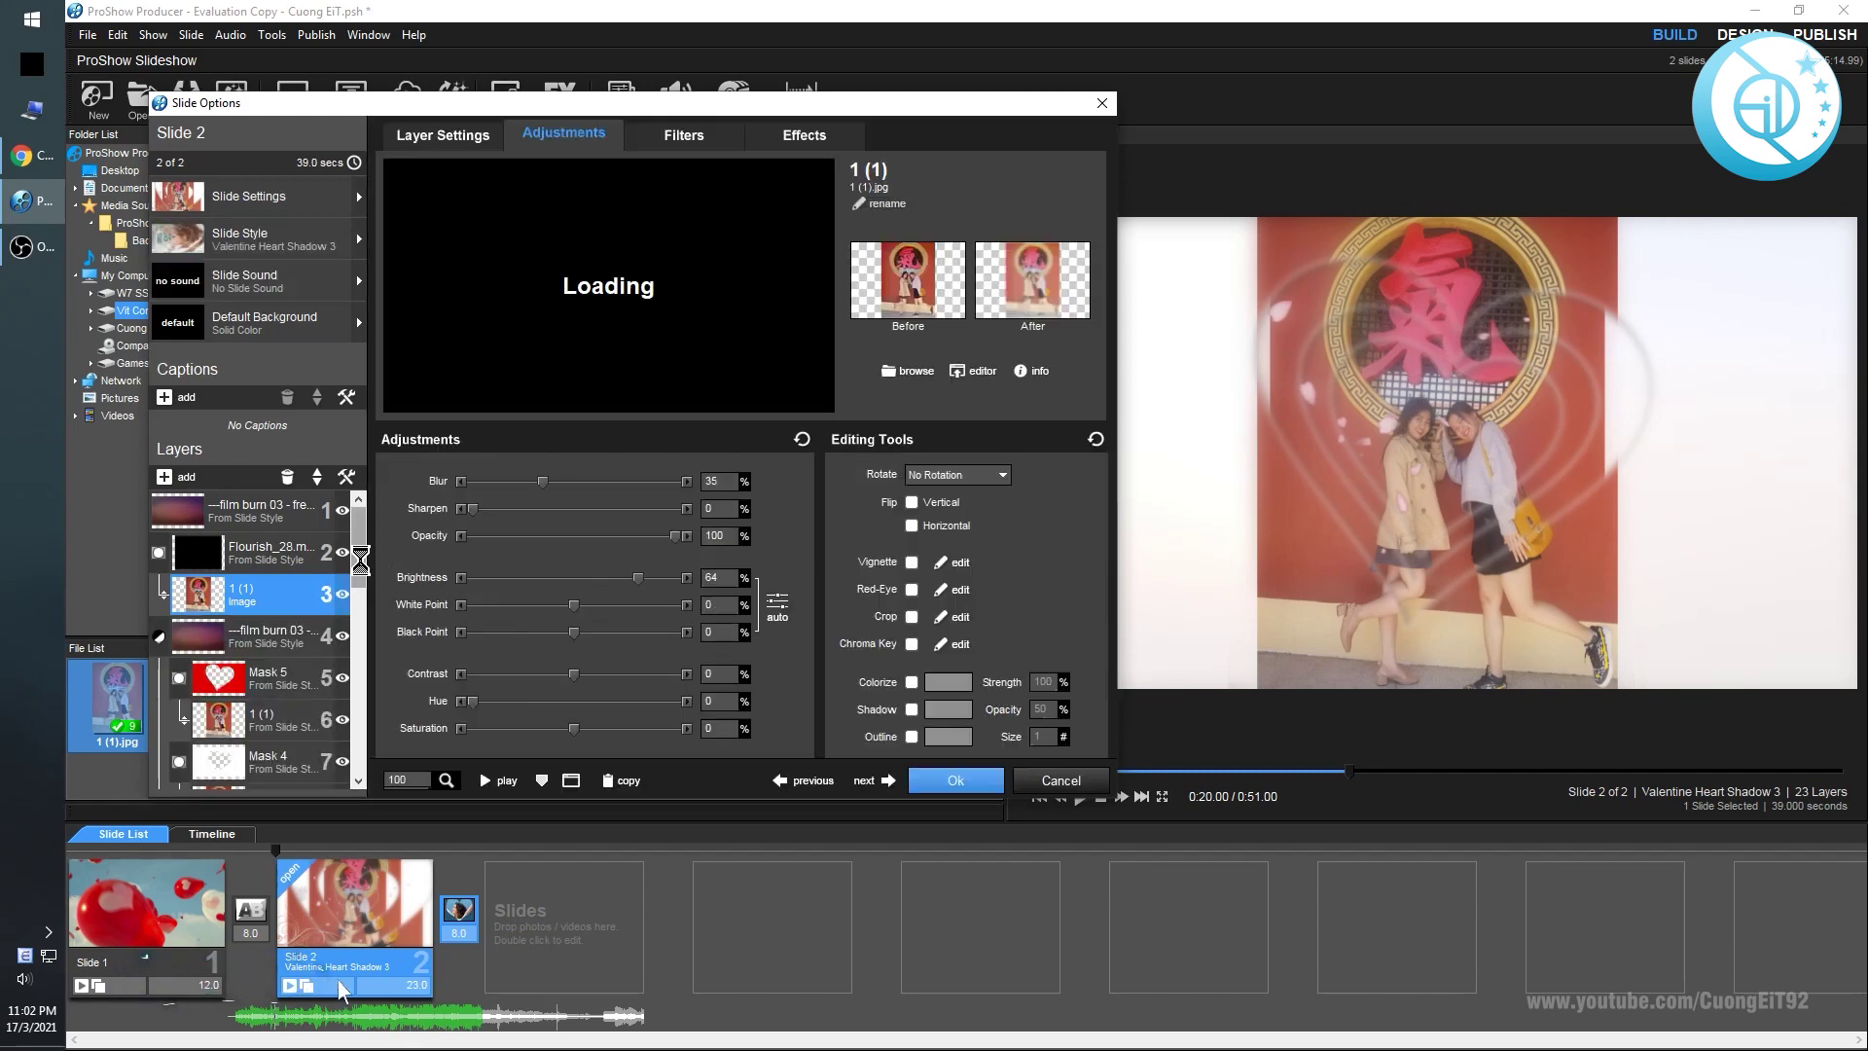
drag(348, 552, 349, 647)
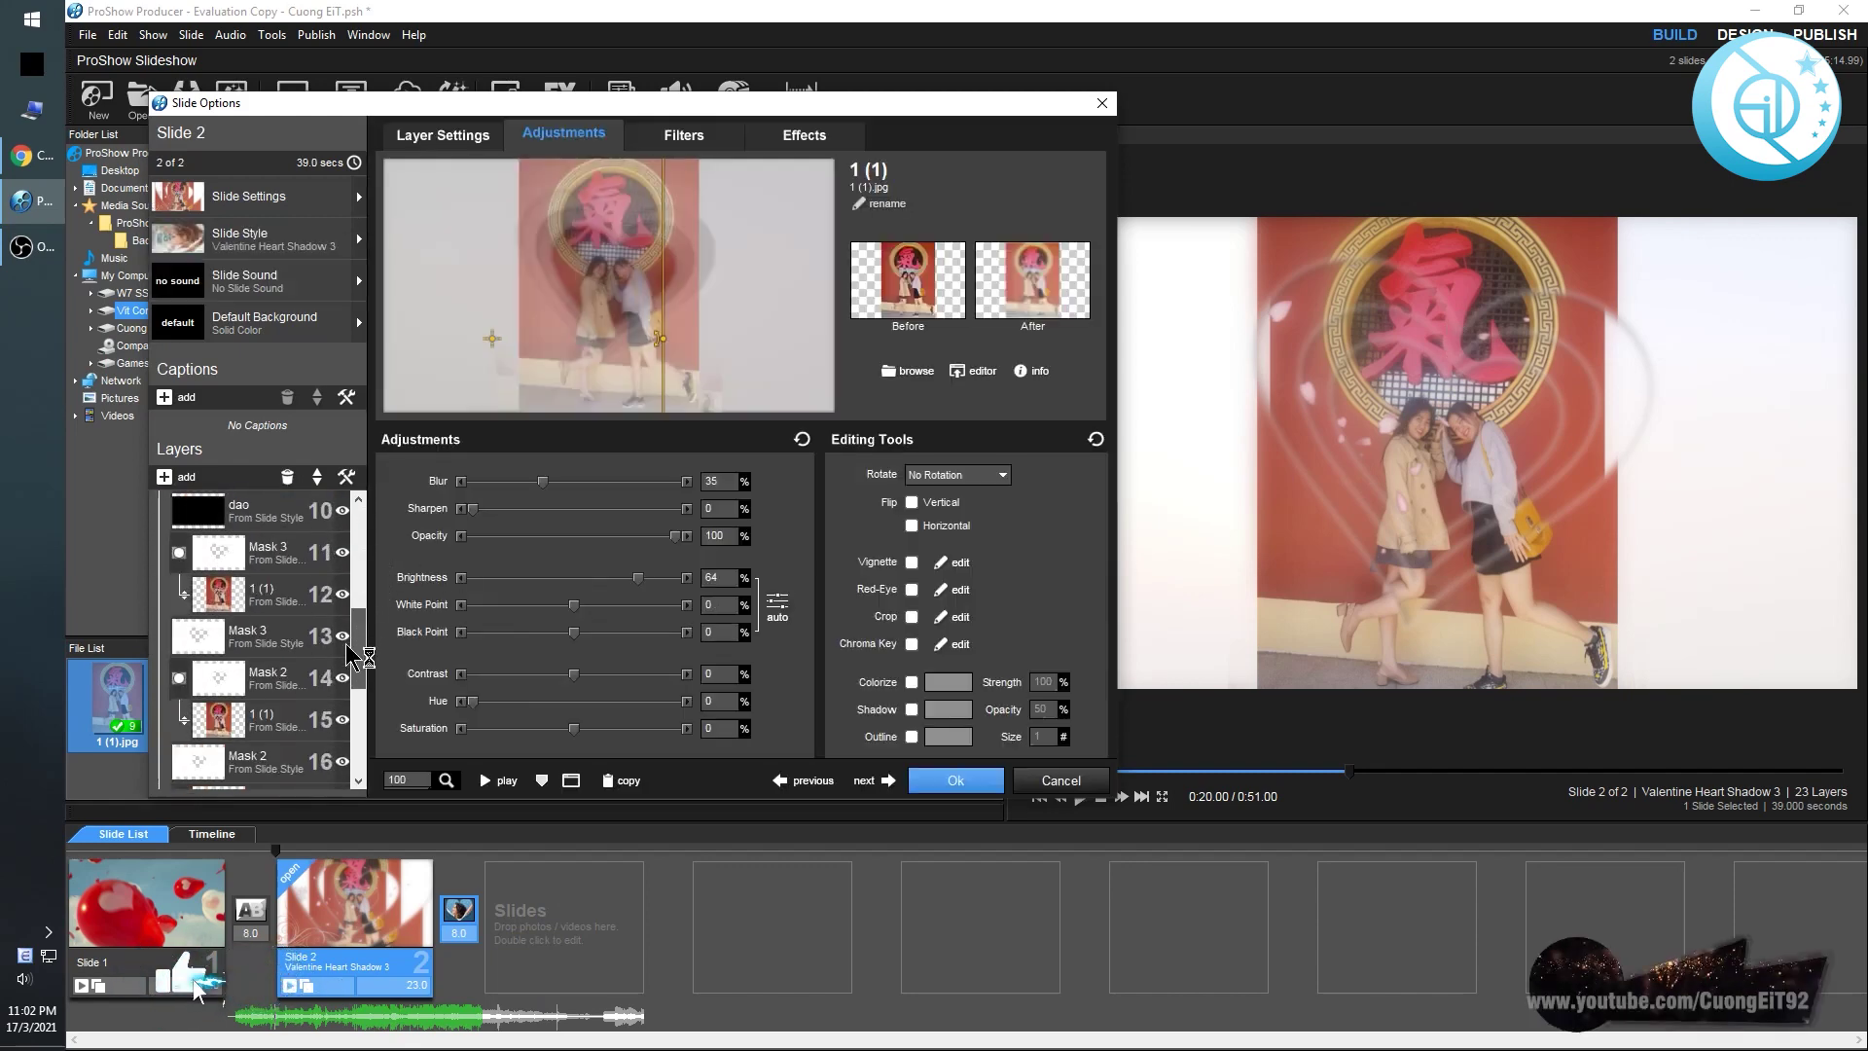
click(258, 596)
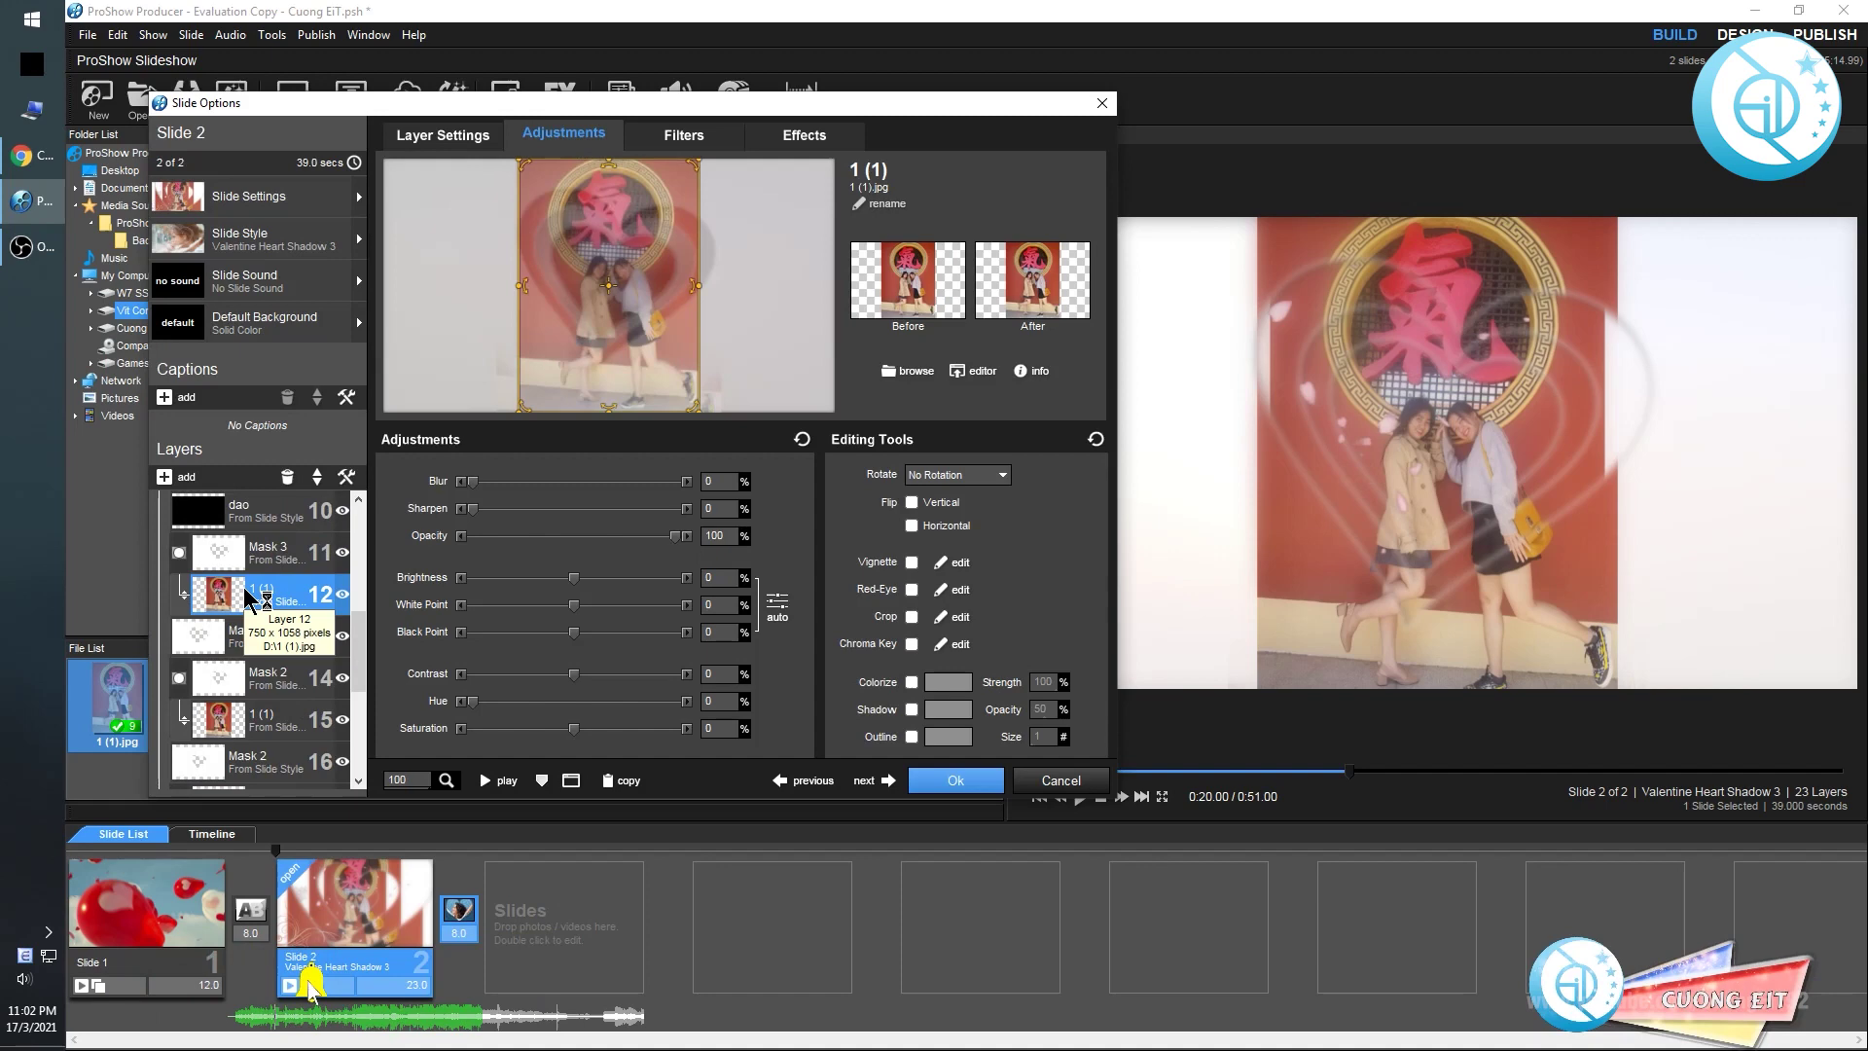
click(251, 730)
scroll(253, 739, down, 6)
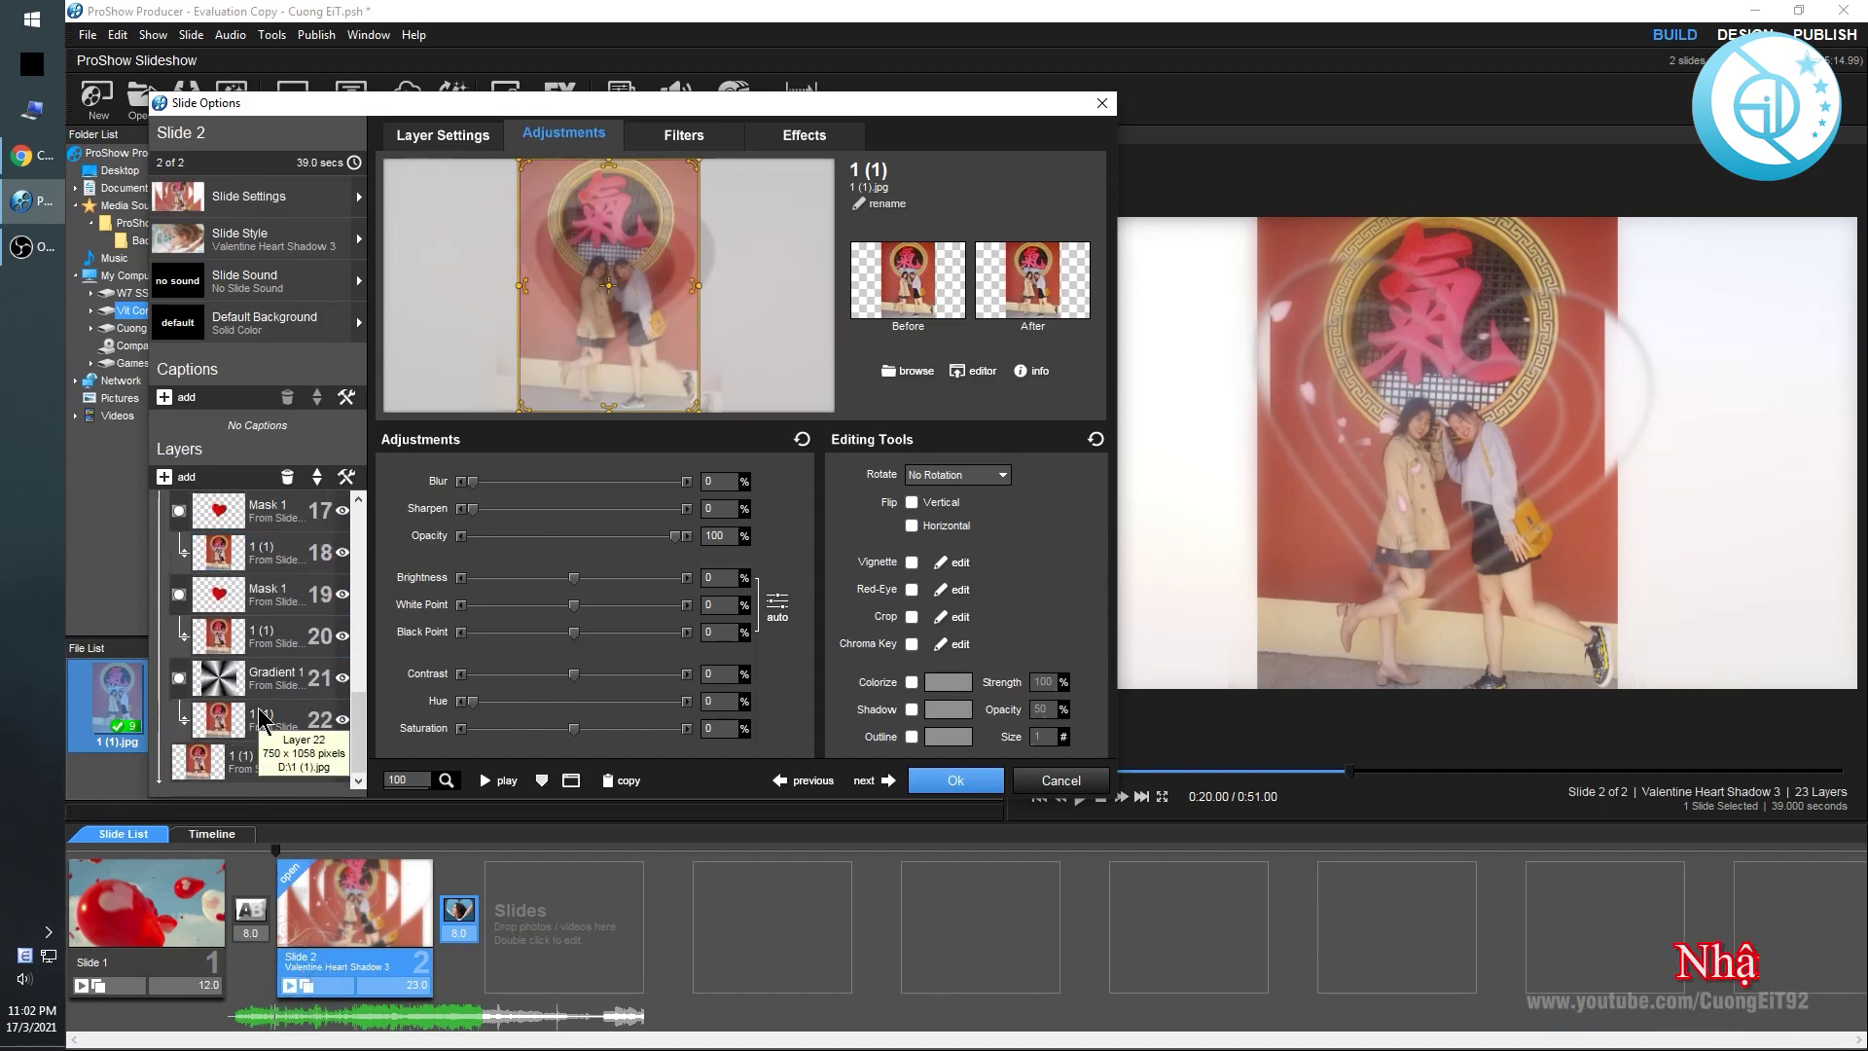
scroll(258, 754, up, 5)
scroll(263, 700, up, 10)
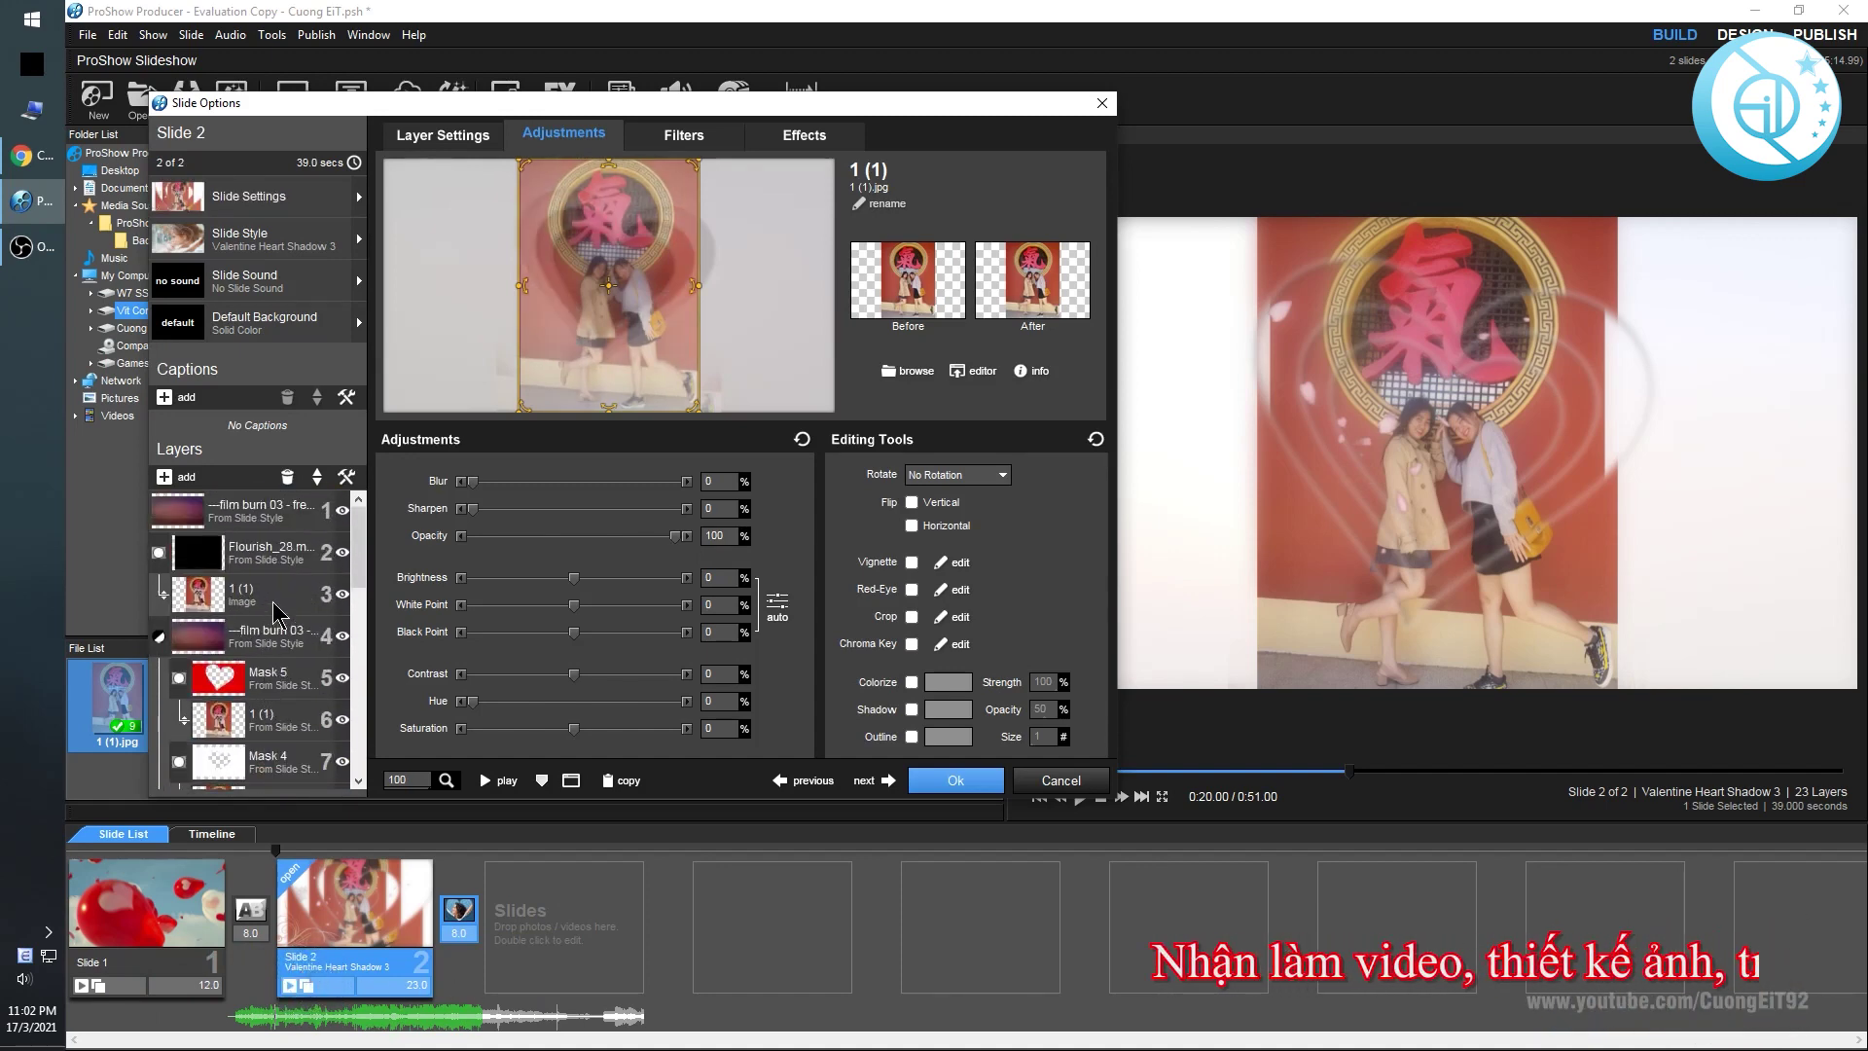
click(277, 611)
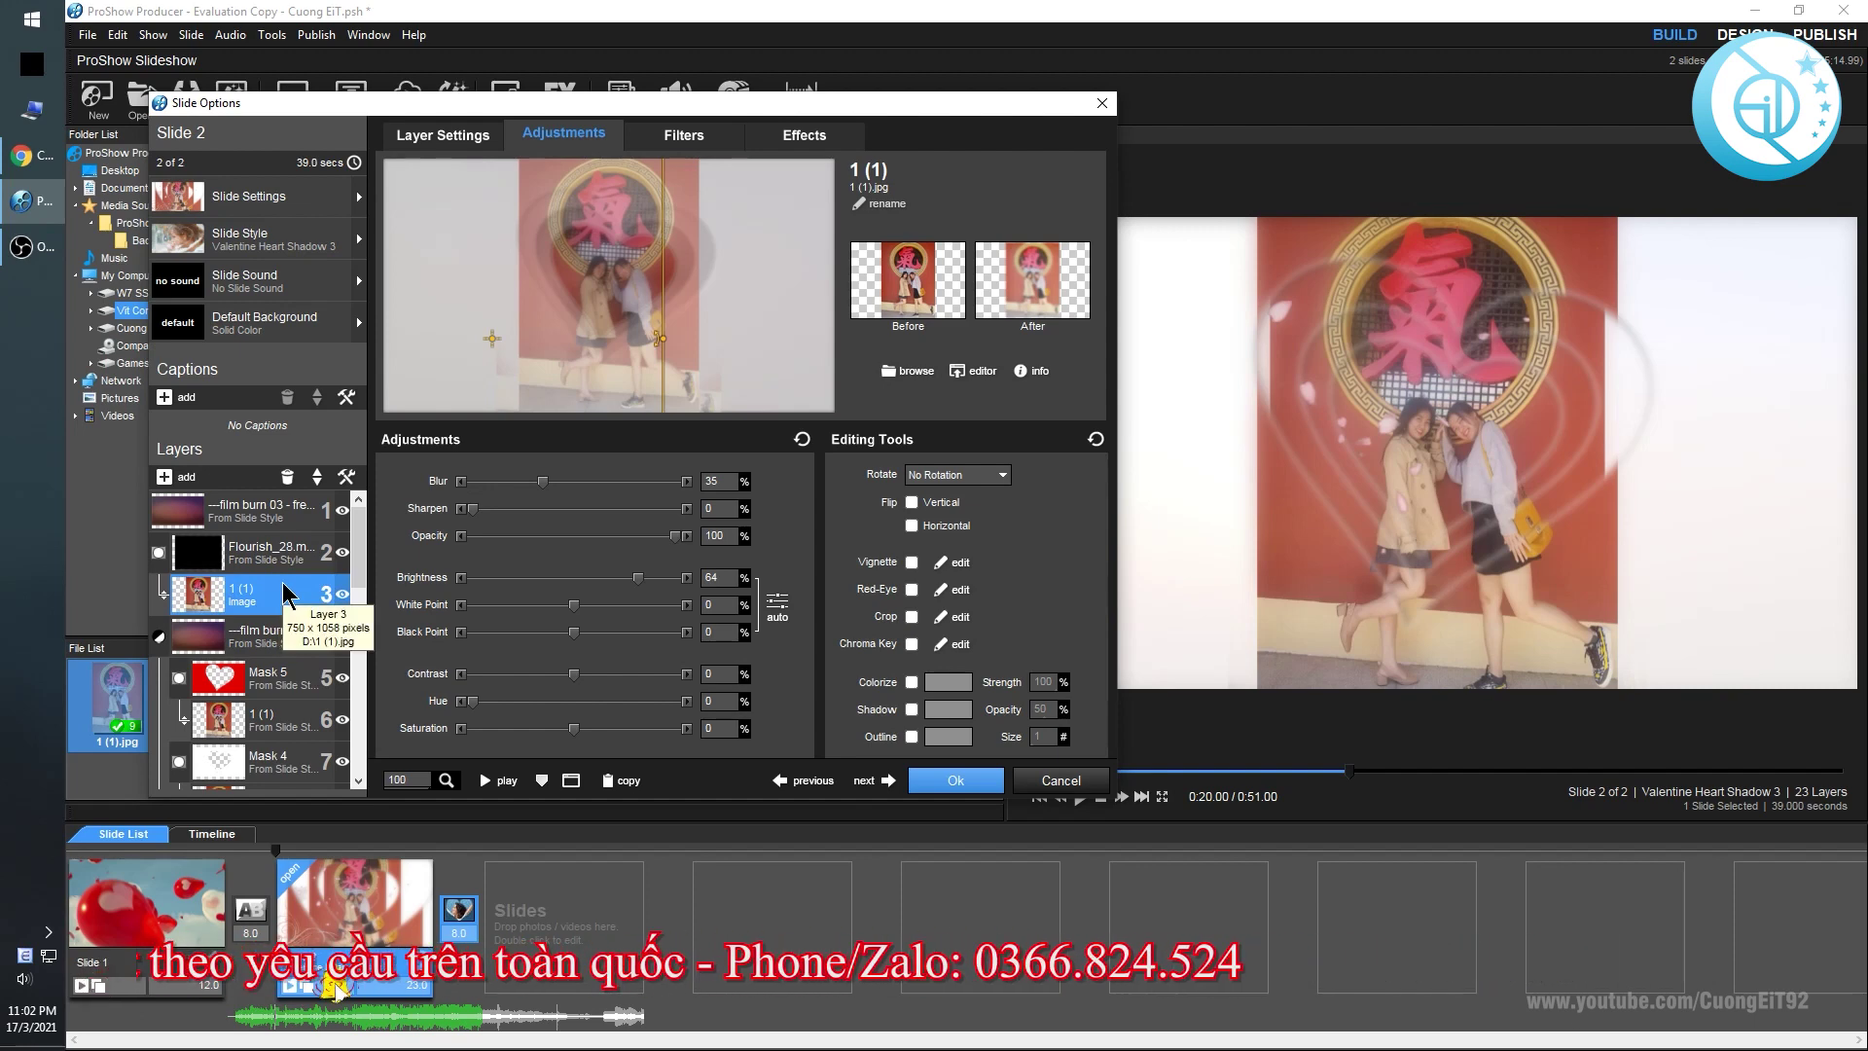
scroll(267, 611, down, 1)
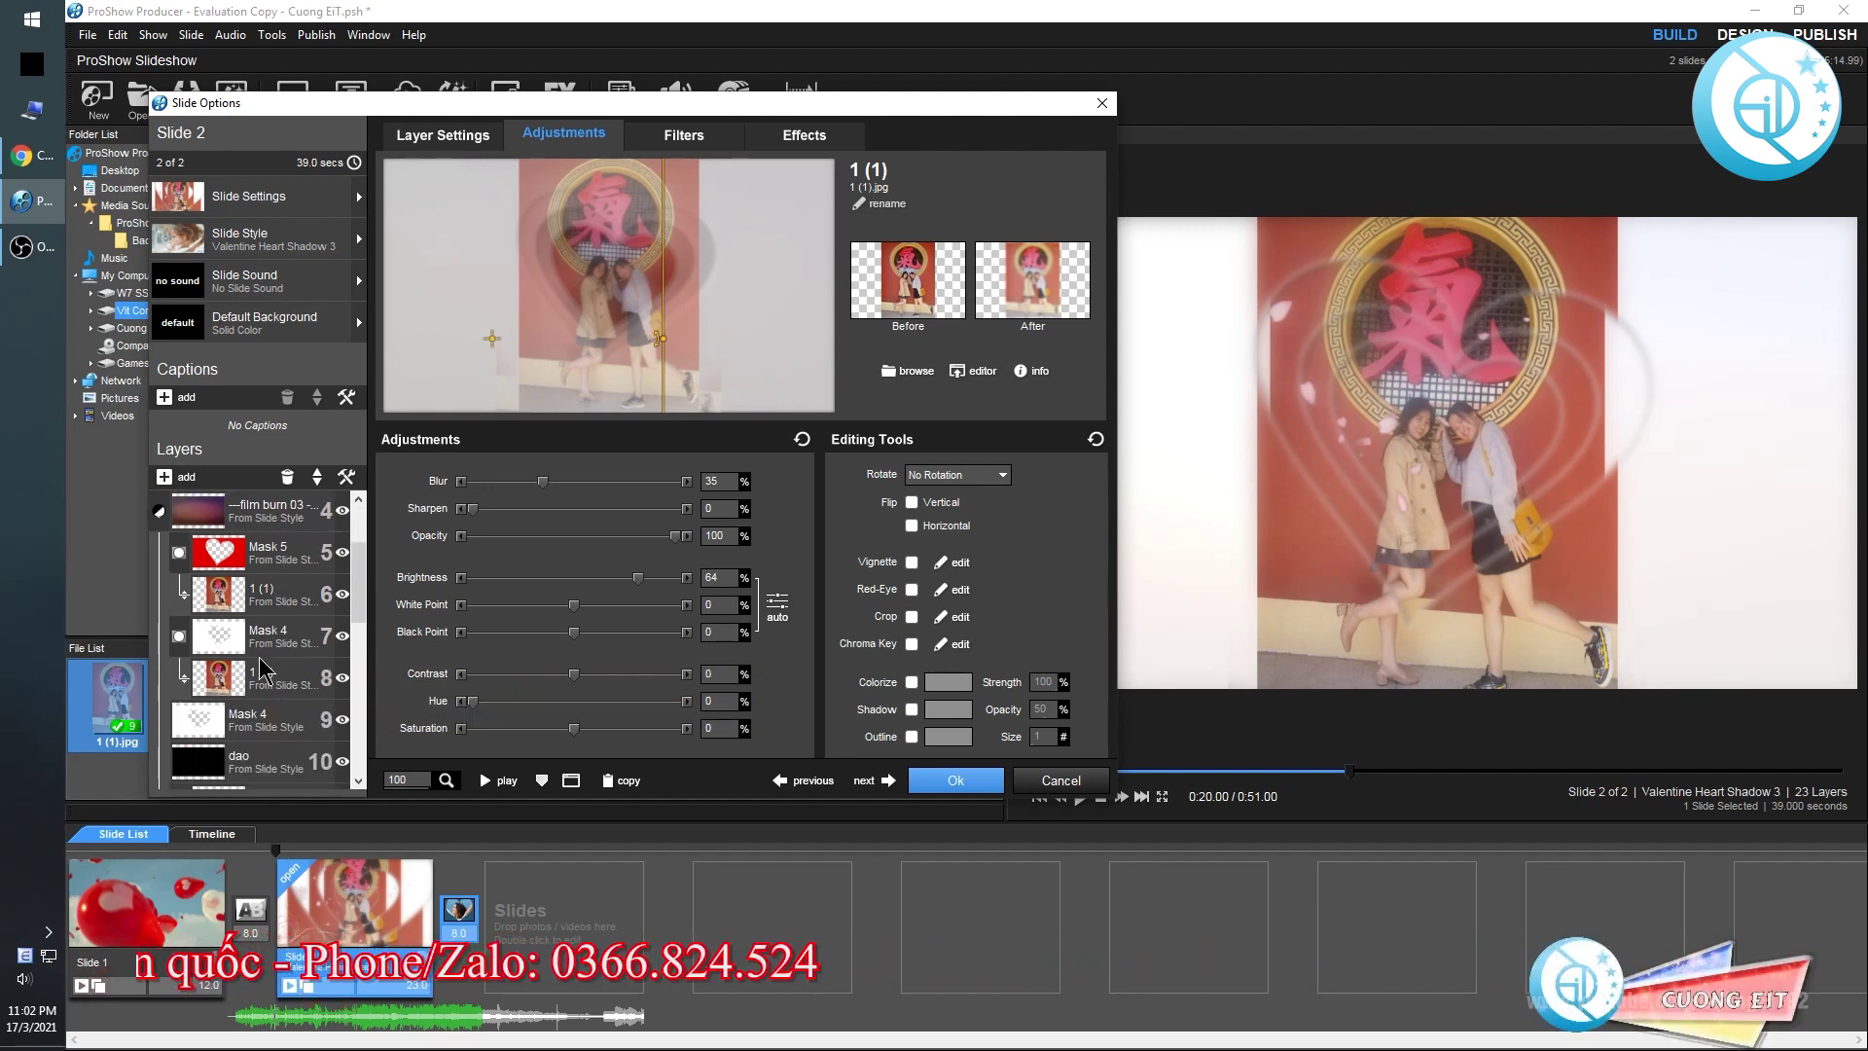
click(256, 671)
click(258, 593)
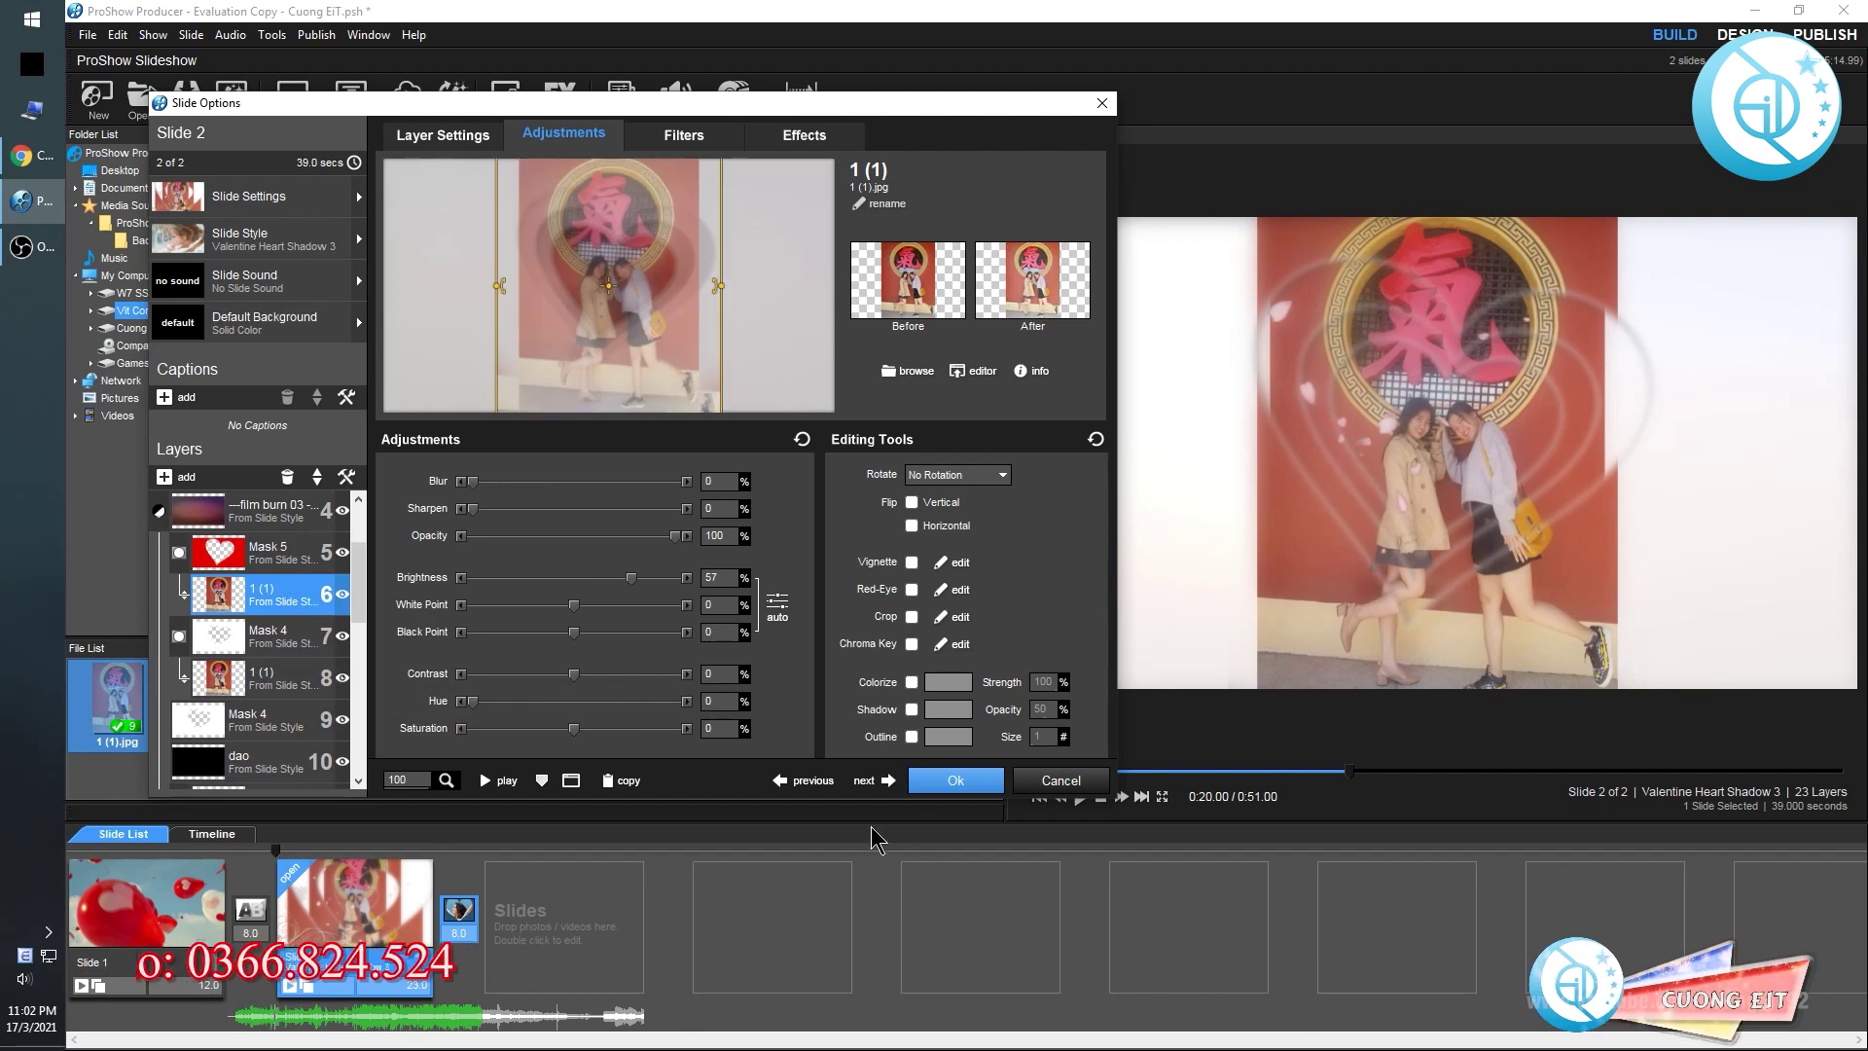
click(944, 781)
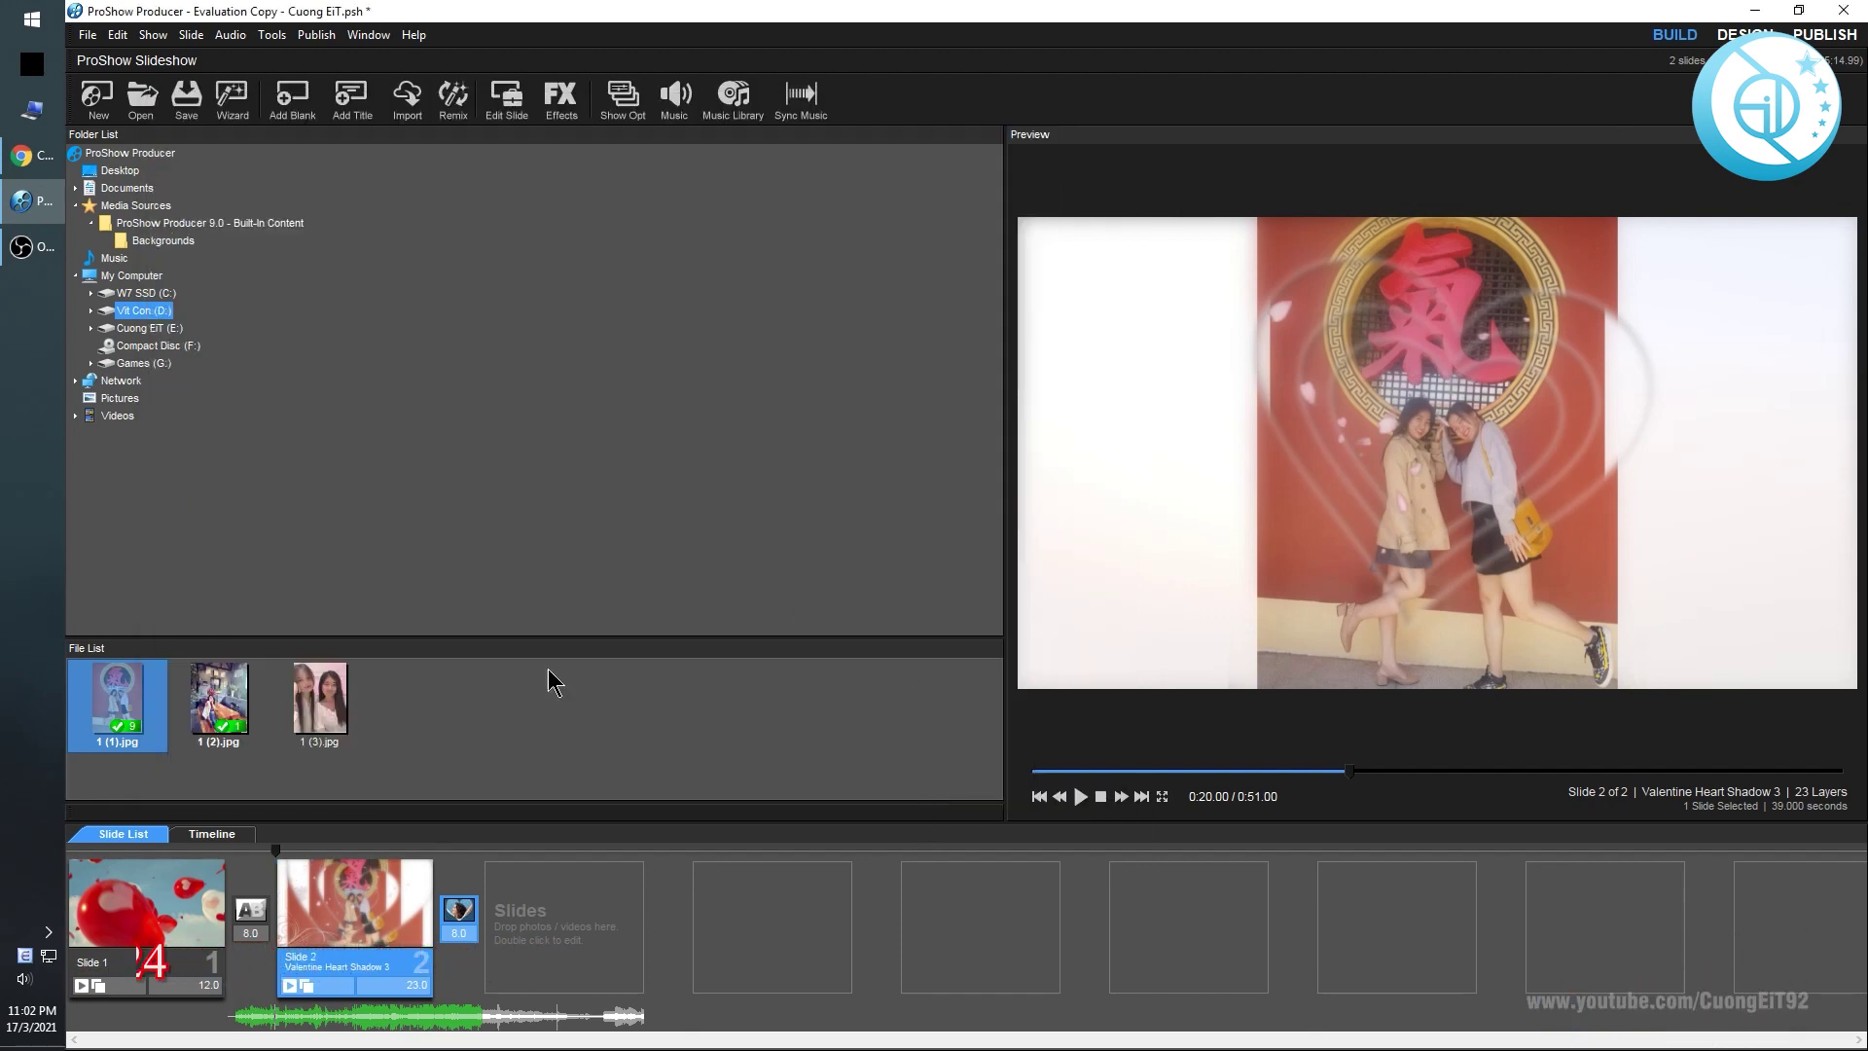
Launch Photoshop and open the photo 1 (1).jpg from the Vit Con (D:) drive.
click(32, 19)
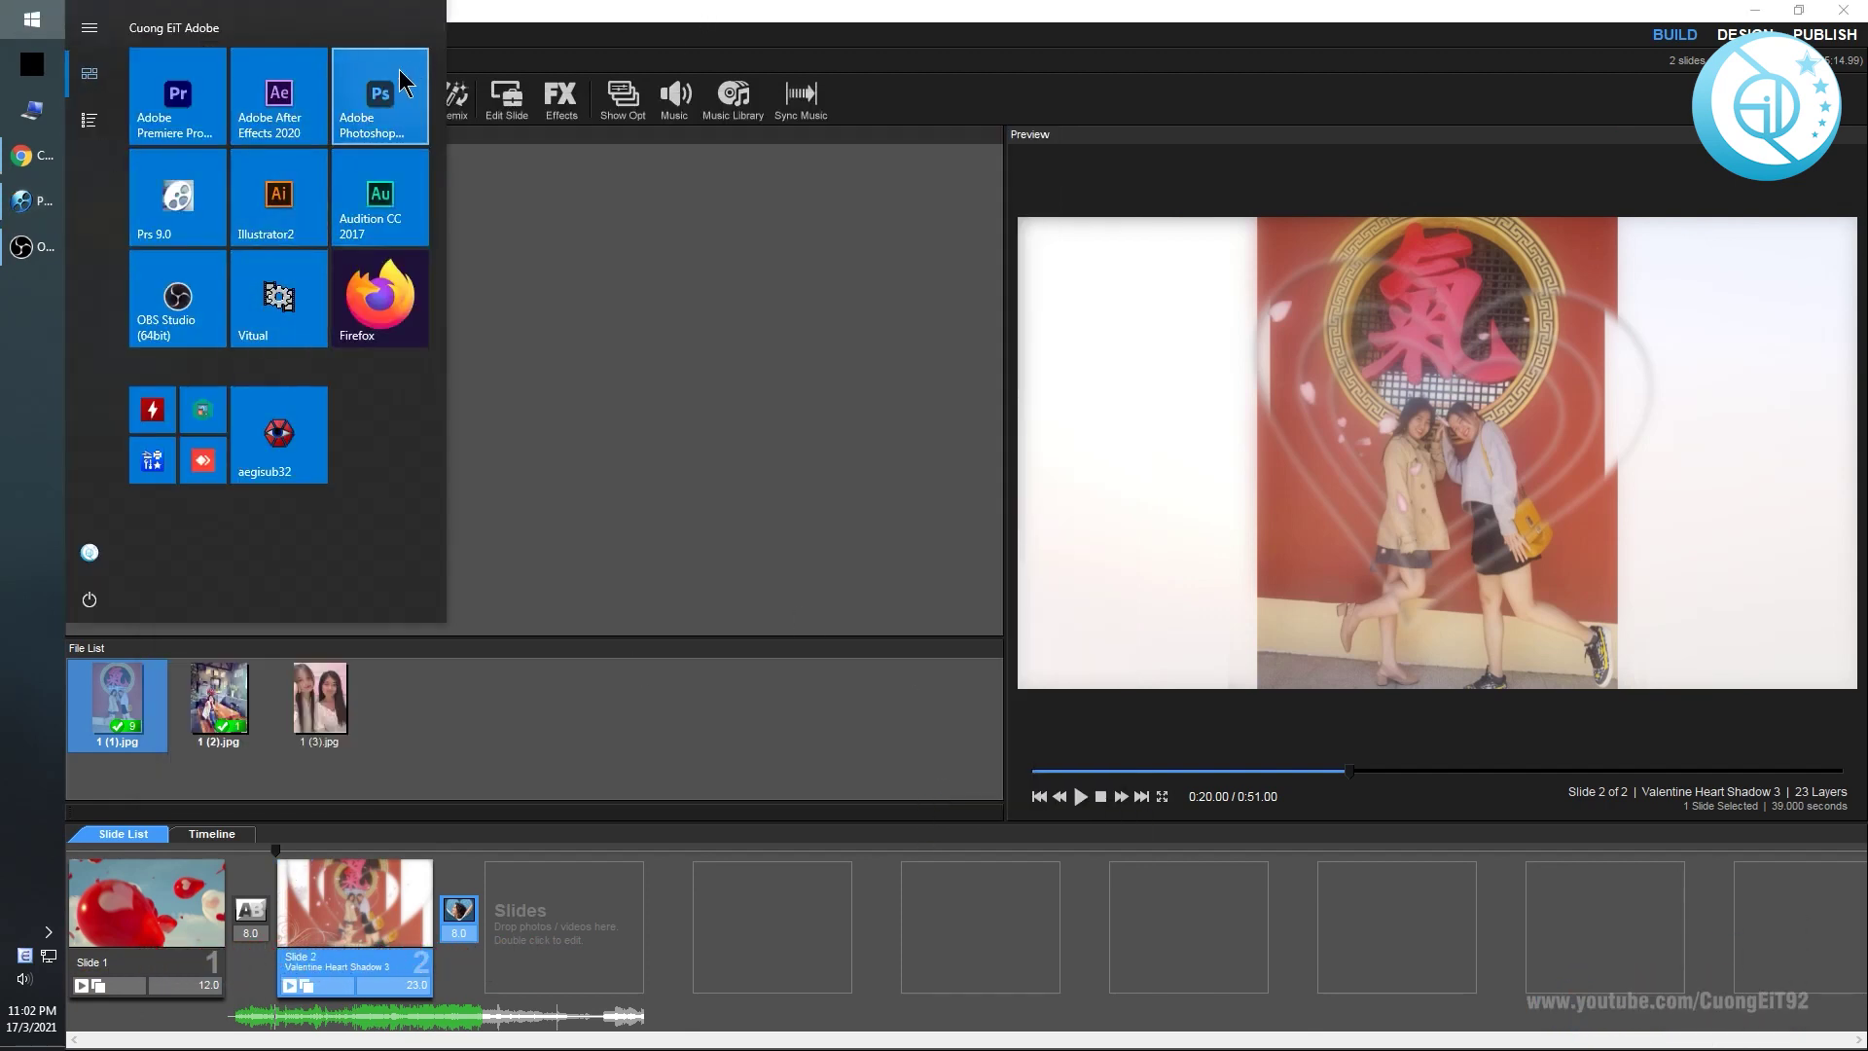
click(398, 127)
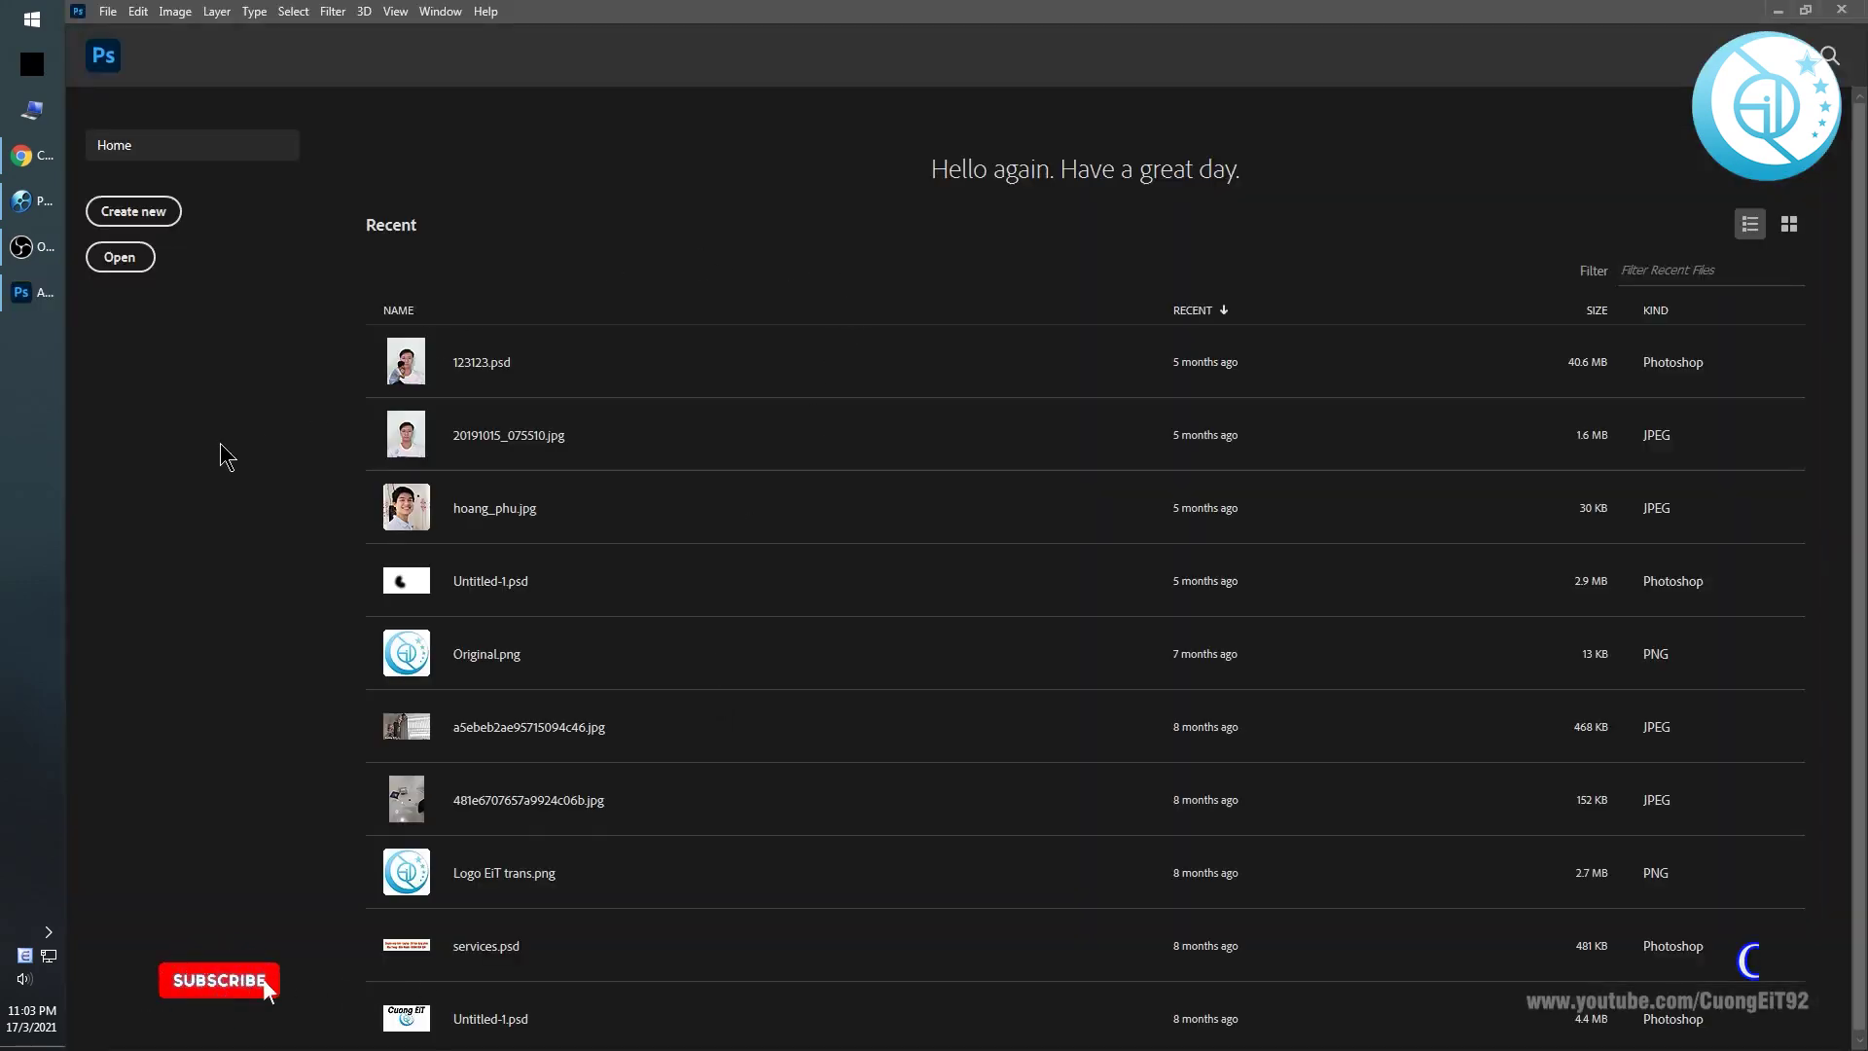
click(127, 257)
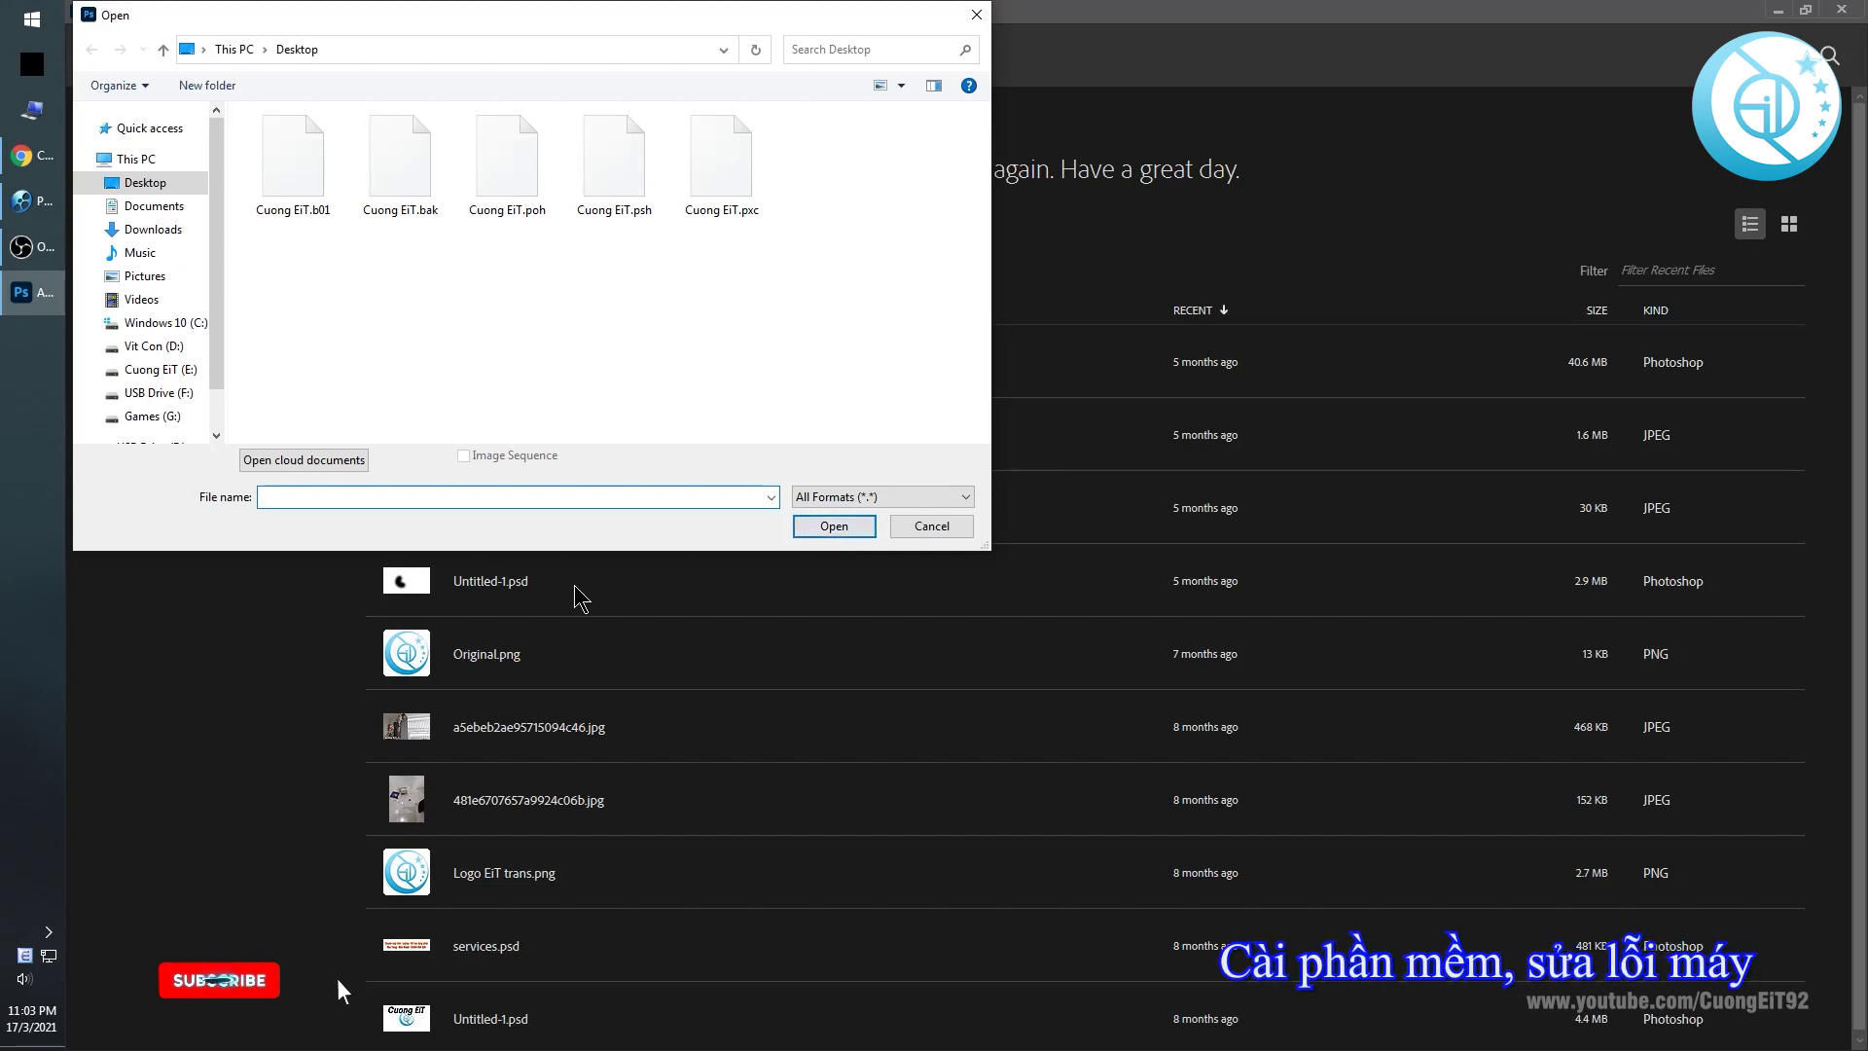
click(151, 347)
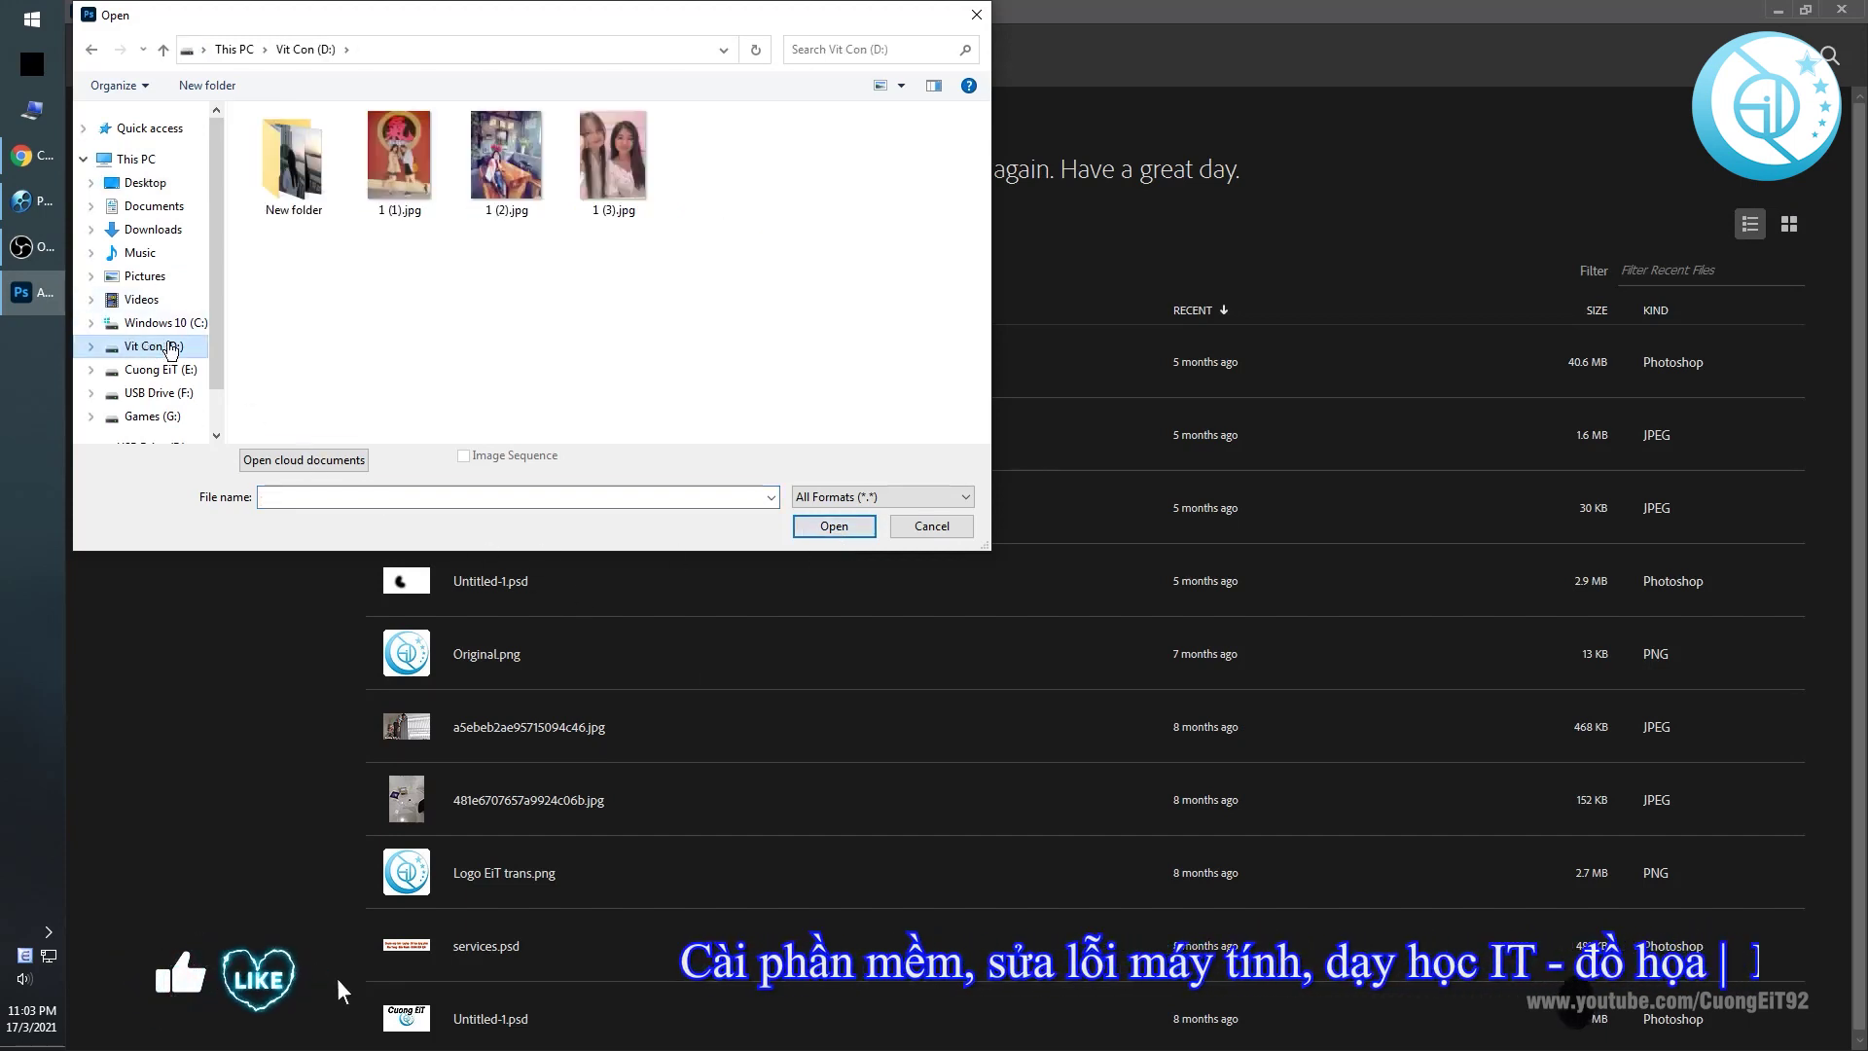
click(401, 160)
click(834, 525)
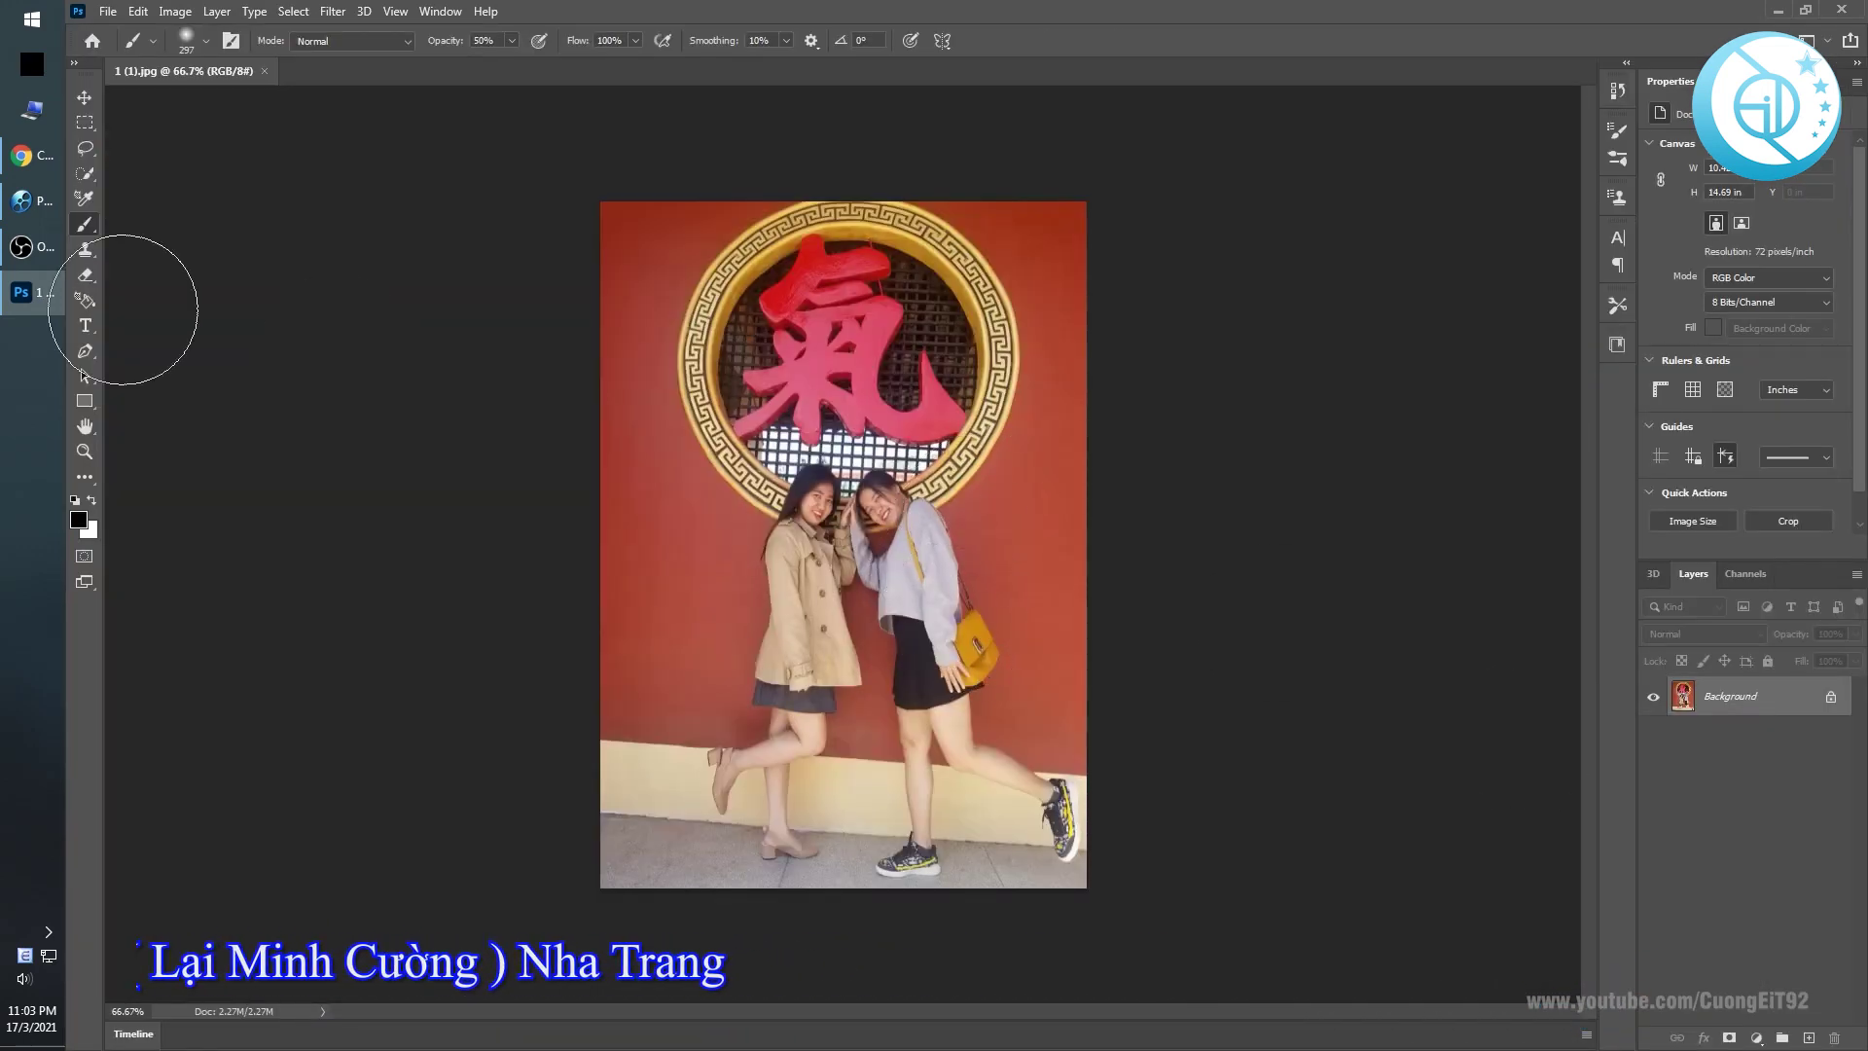
click(32, 209)
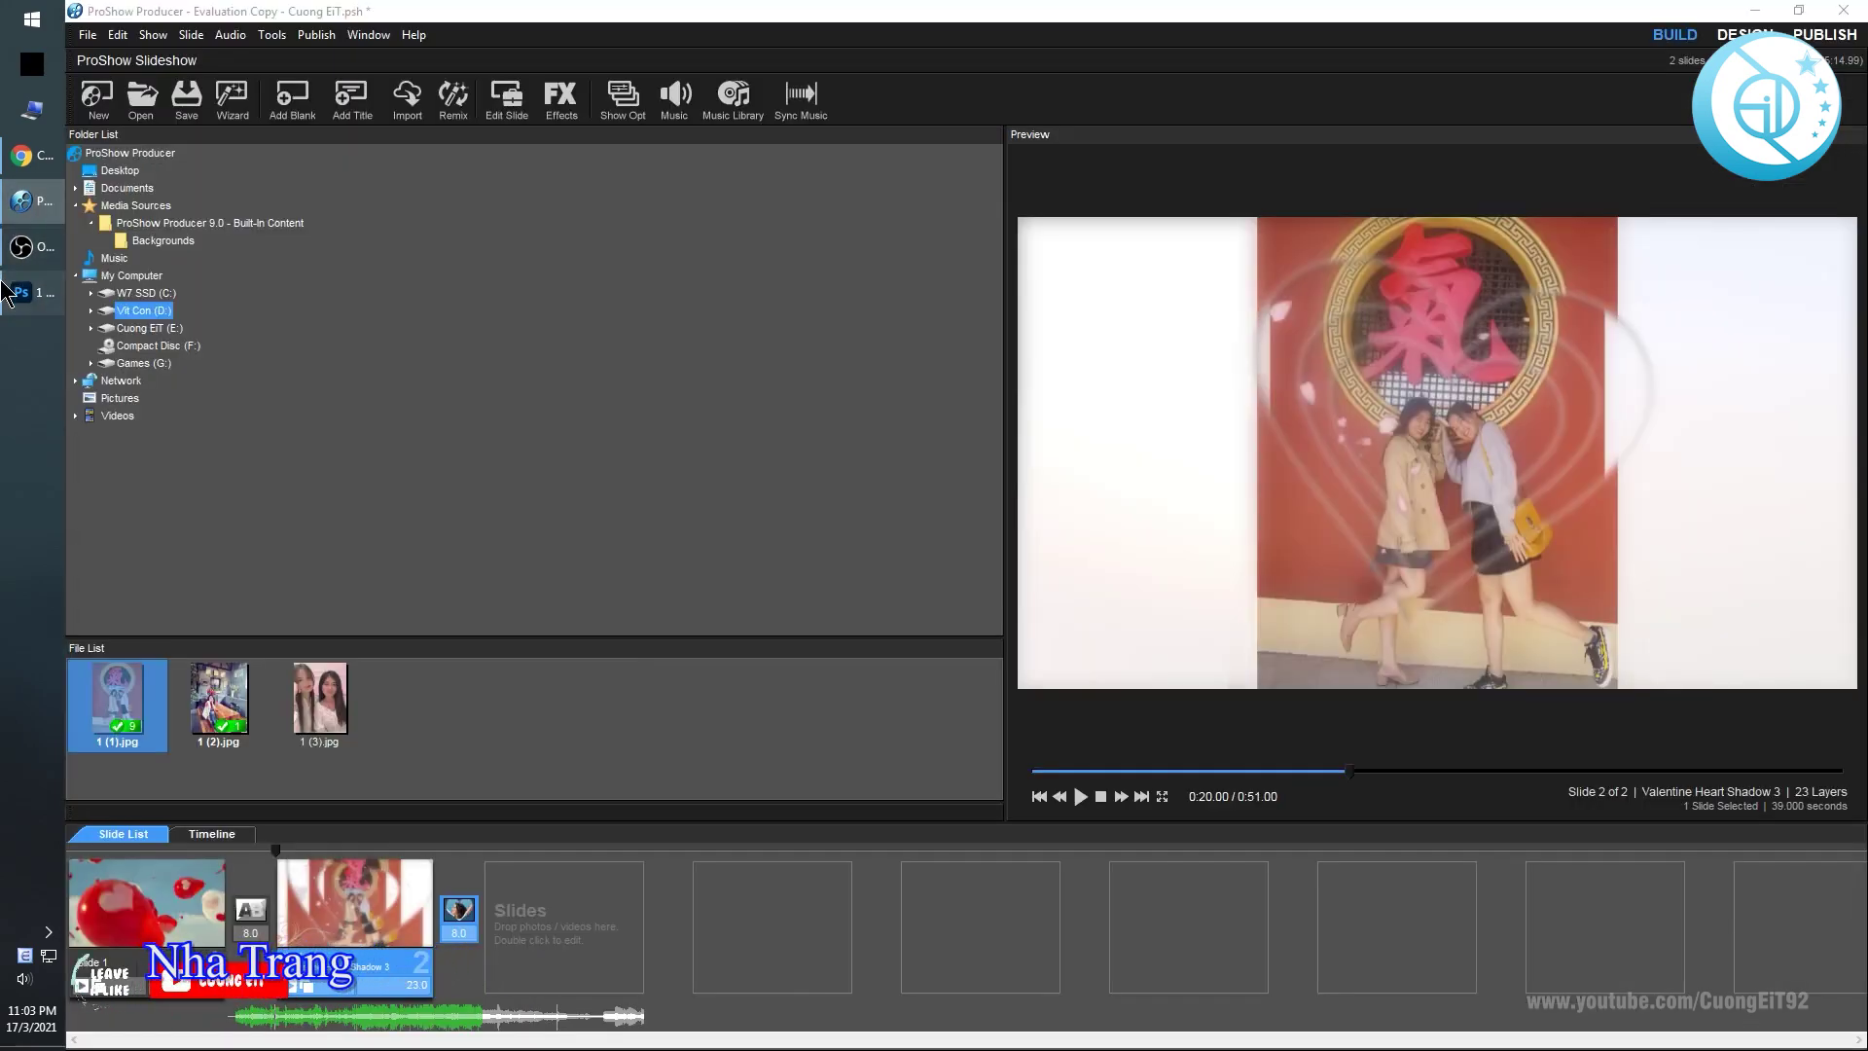
click(34, 292)
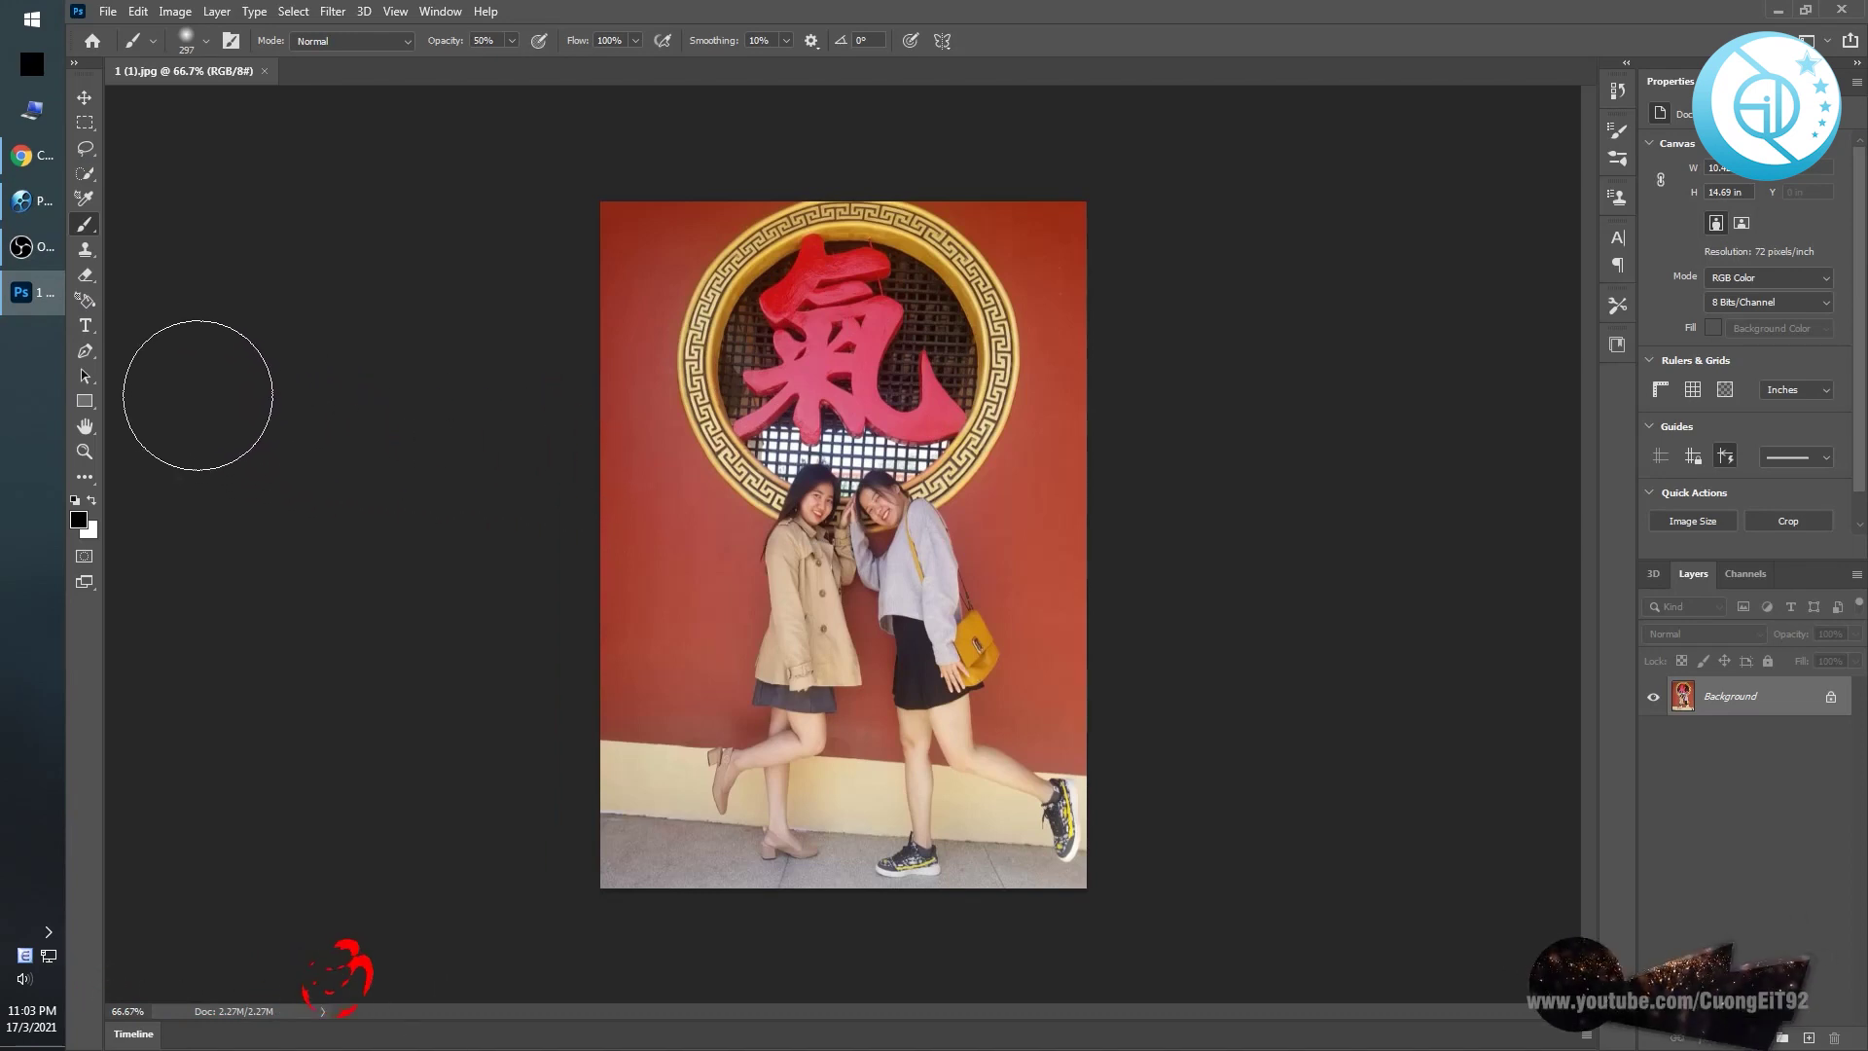
Crop 1 (1).jpg at full width to about 10.42 x 7.28 in, keeping both women from the thighs up.
key(c)
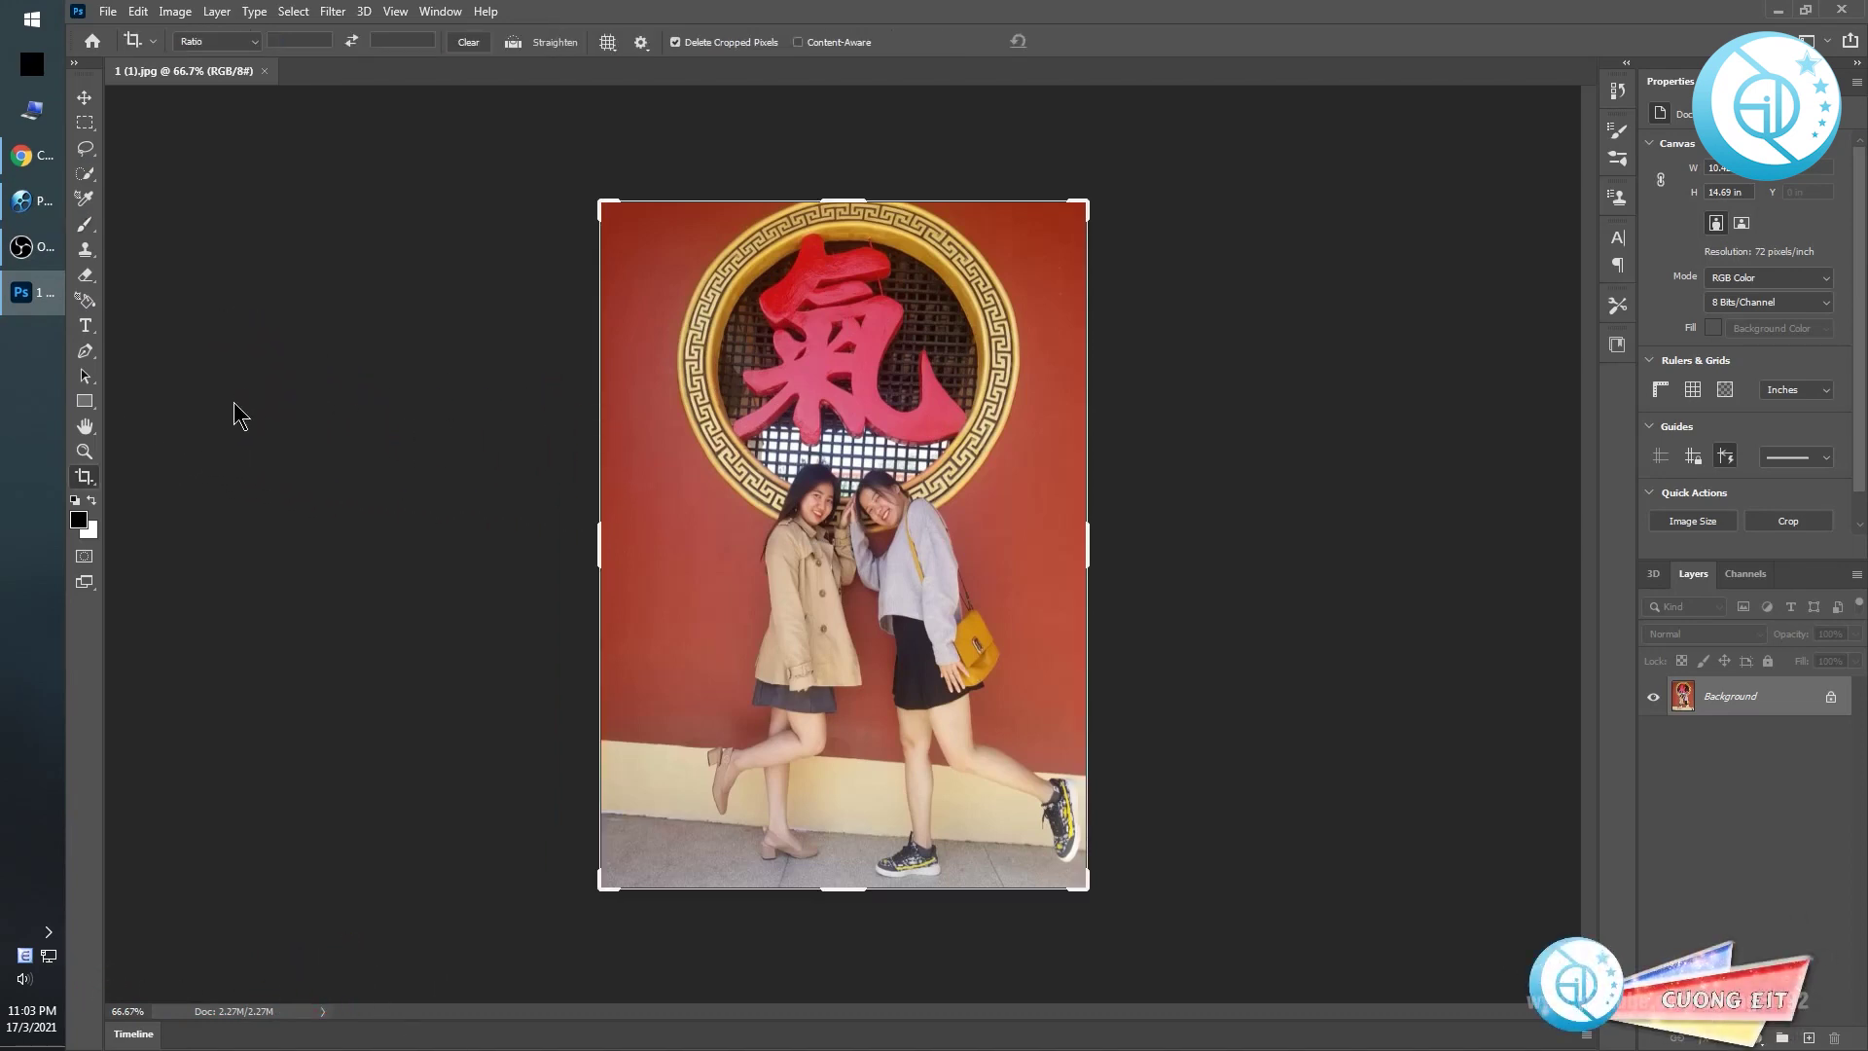
click(86, 487)
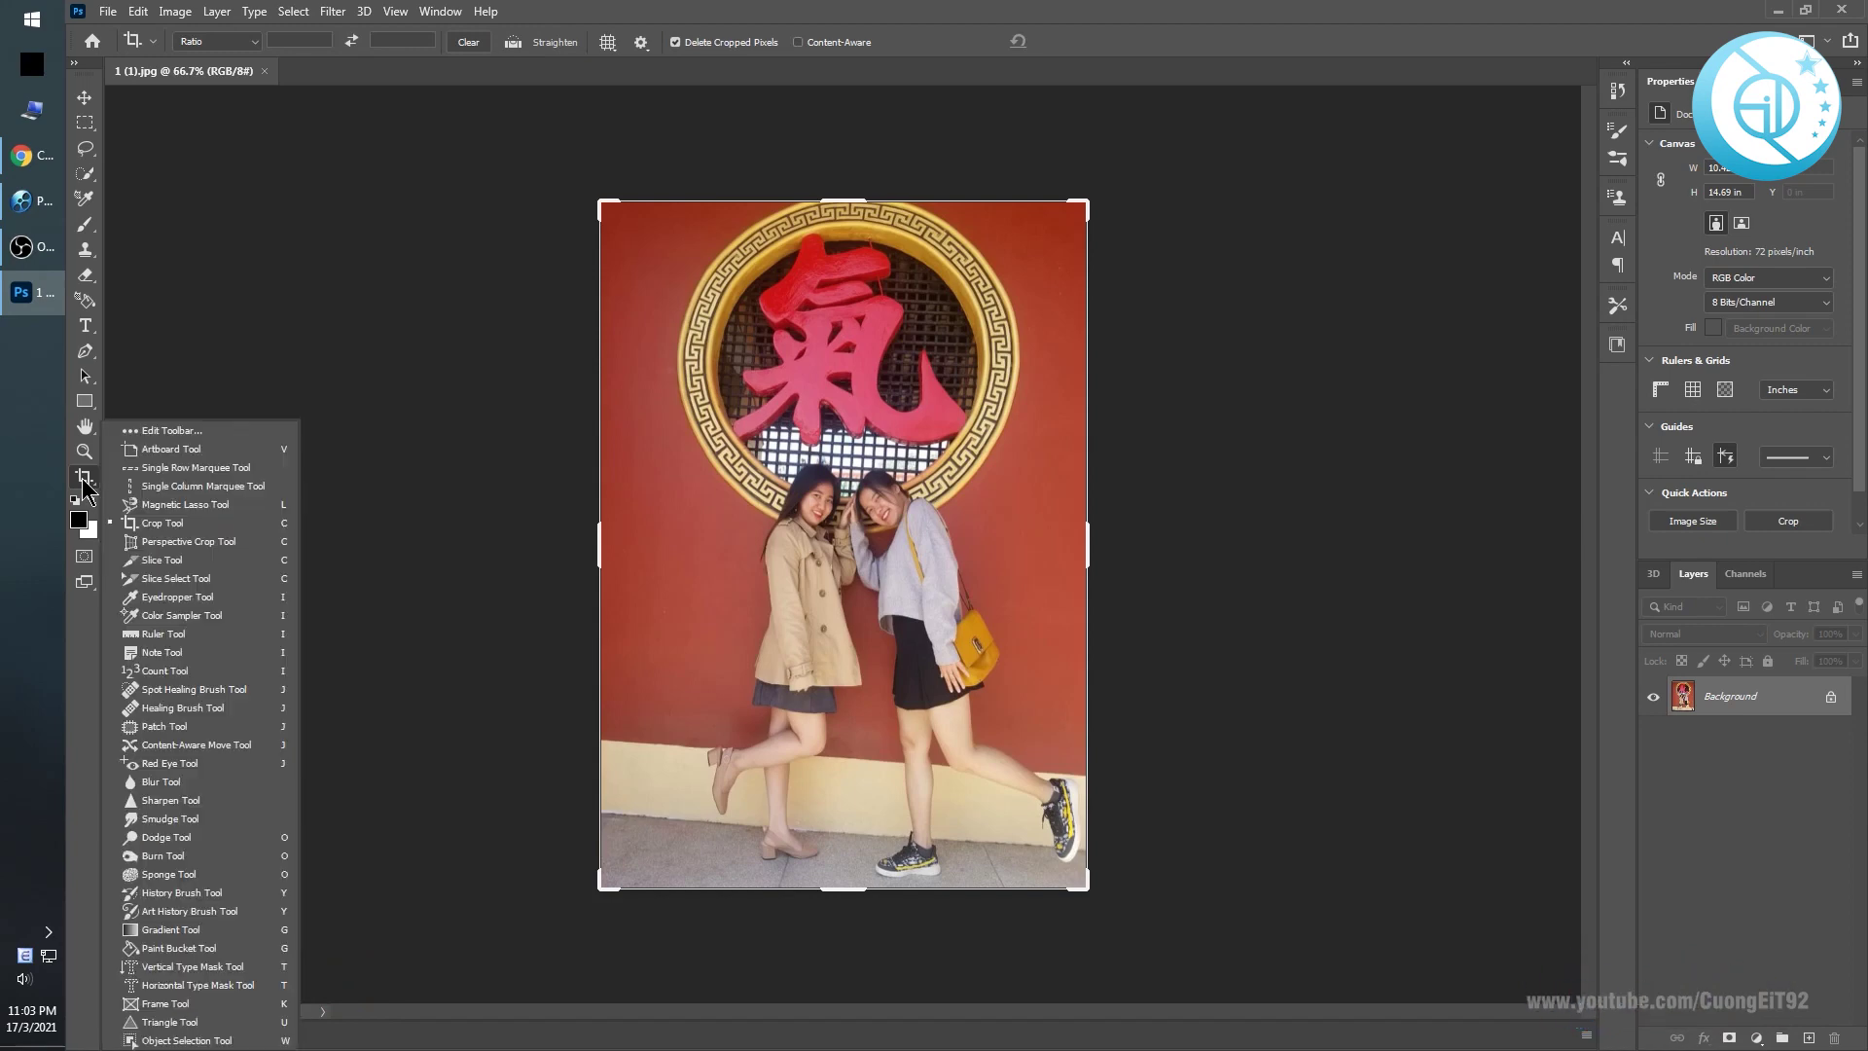
click(352, 362)
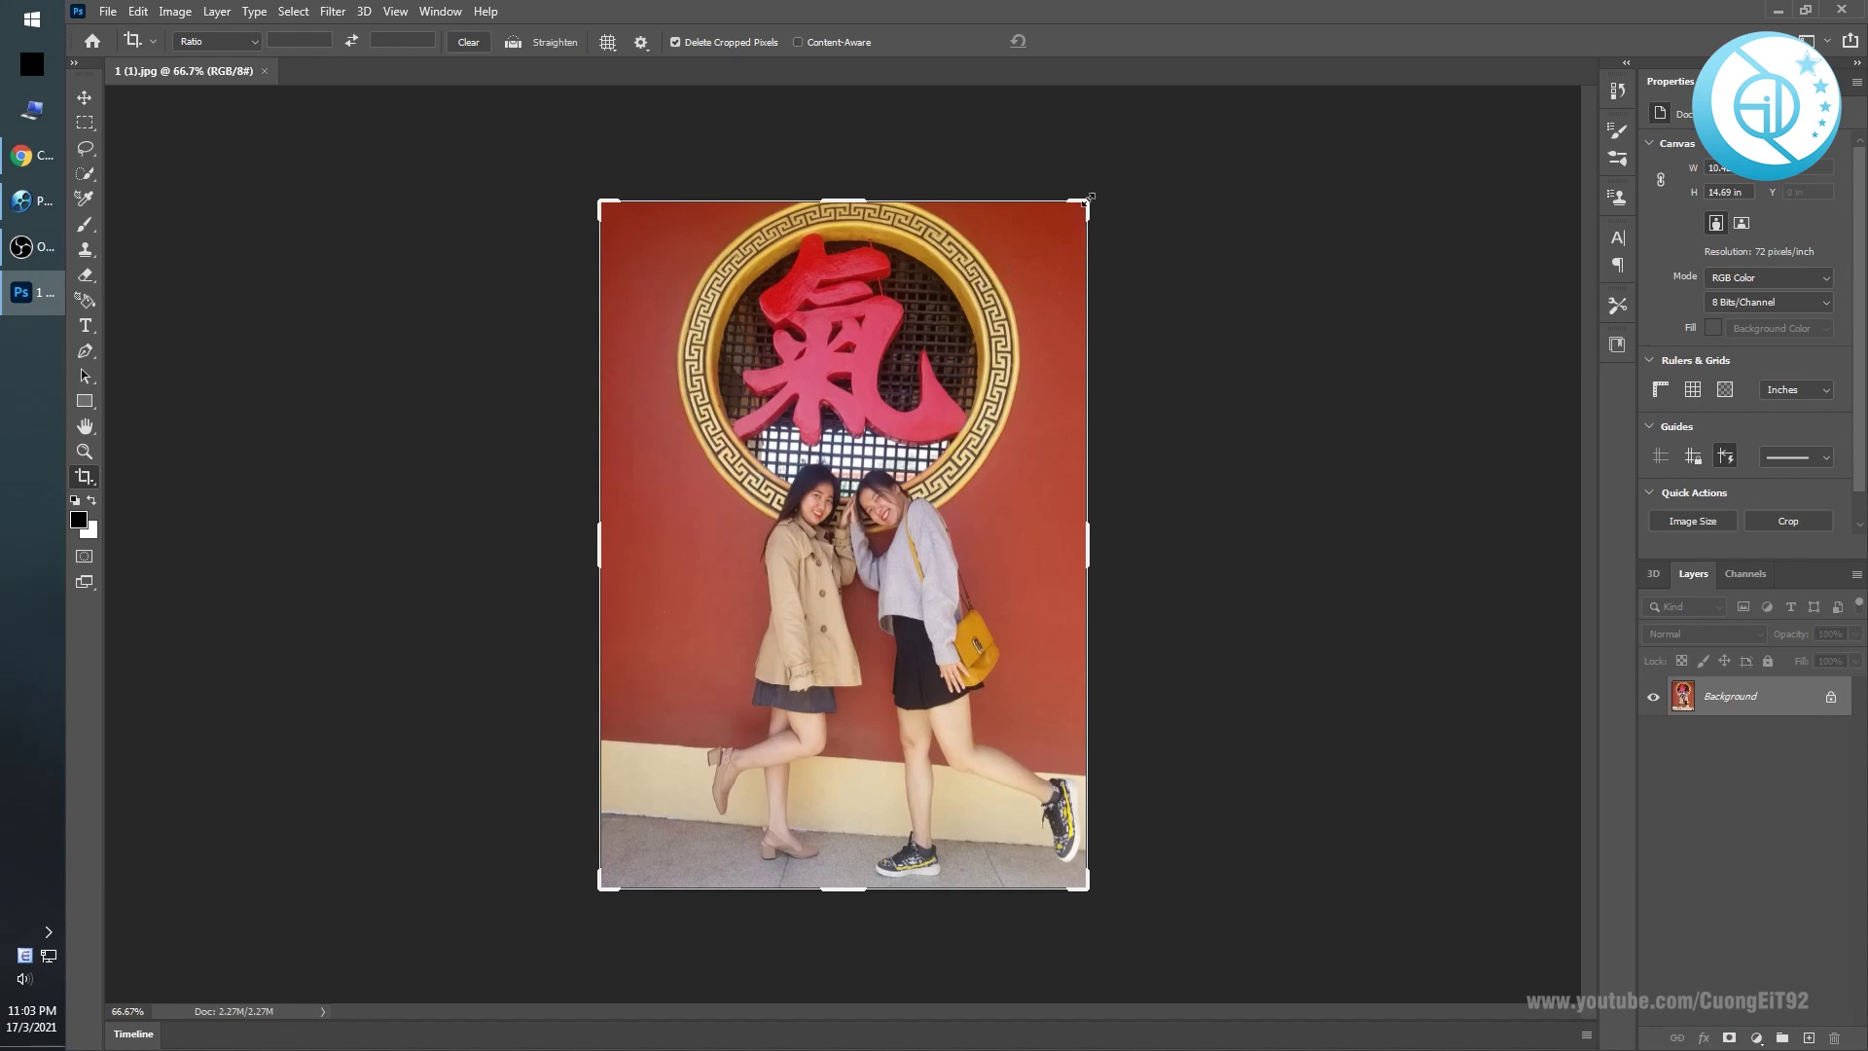
drag(1088, 198, 1094, 307)
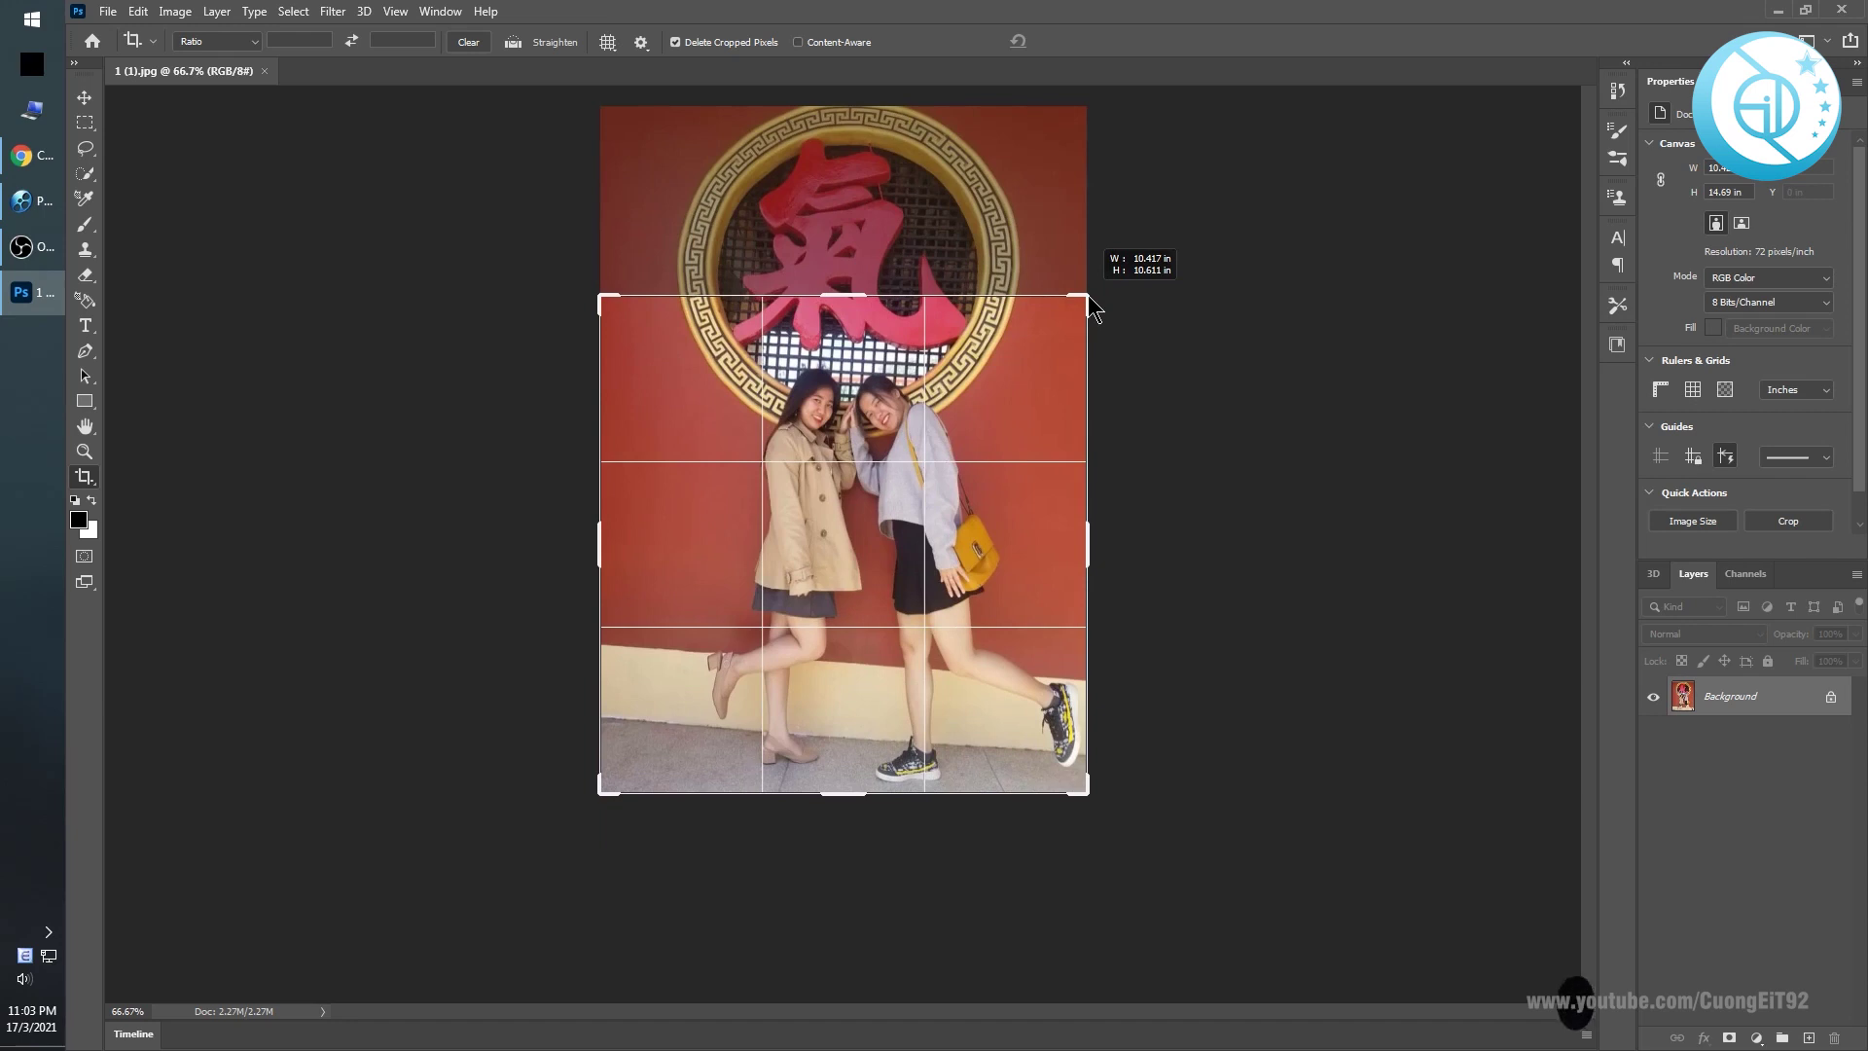
drag(833, 797, 840, 715)
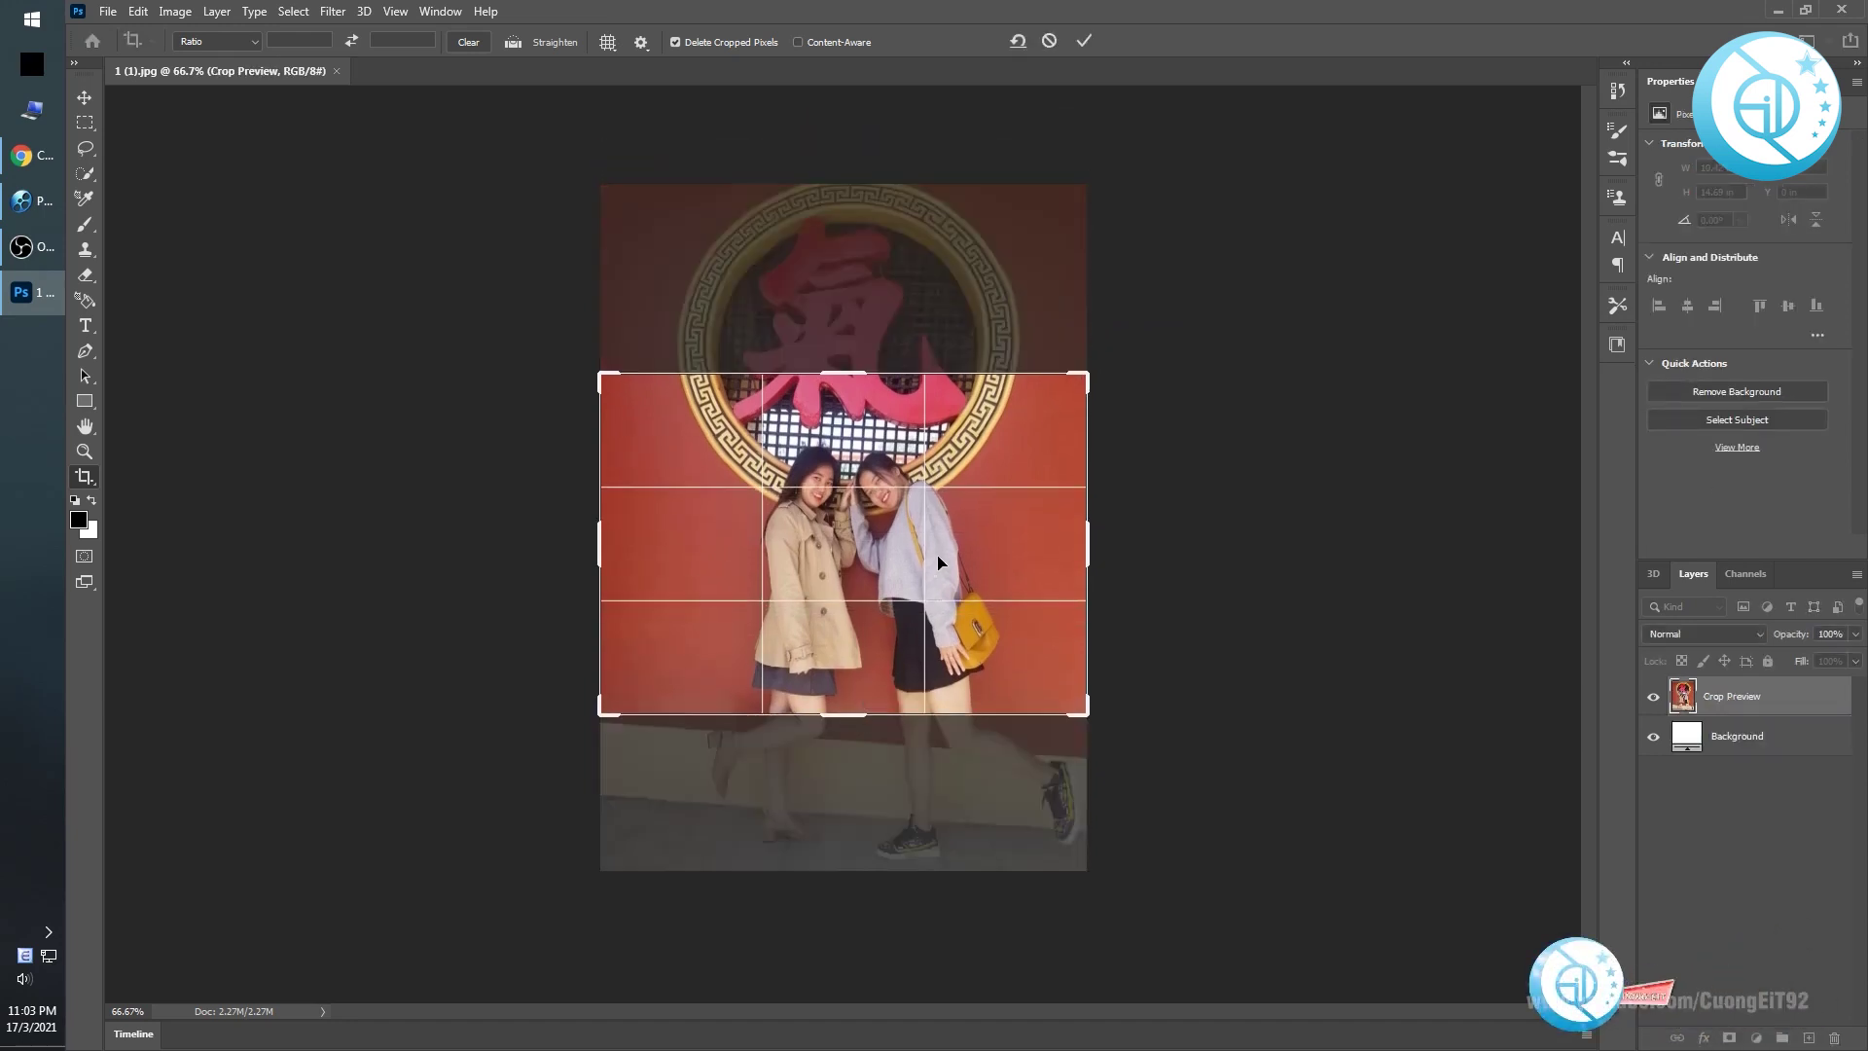
drag(929, 567, 937, 582)
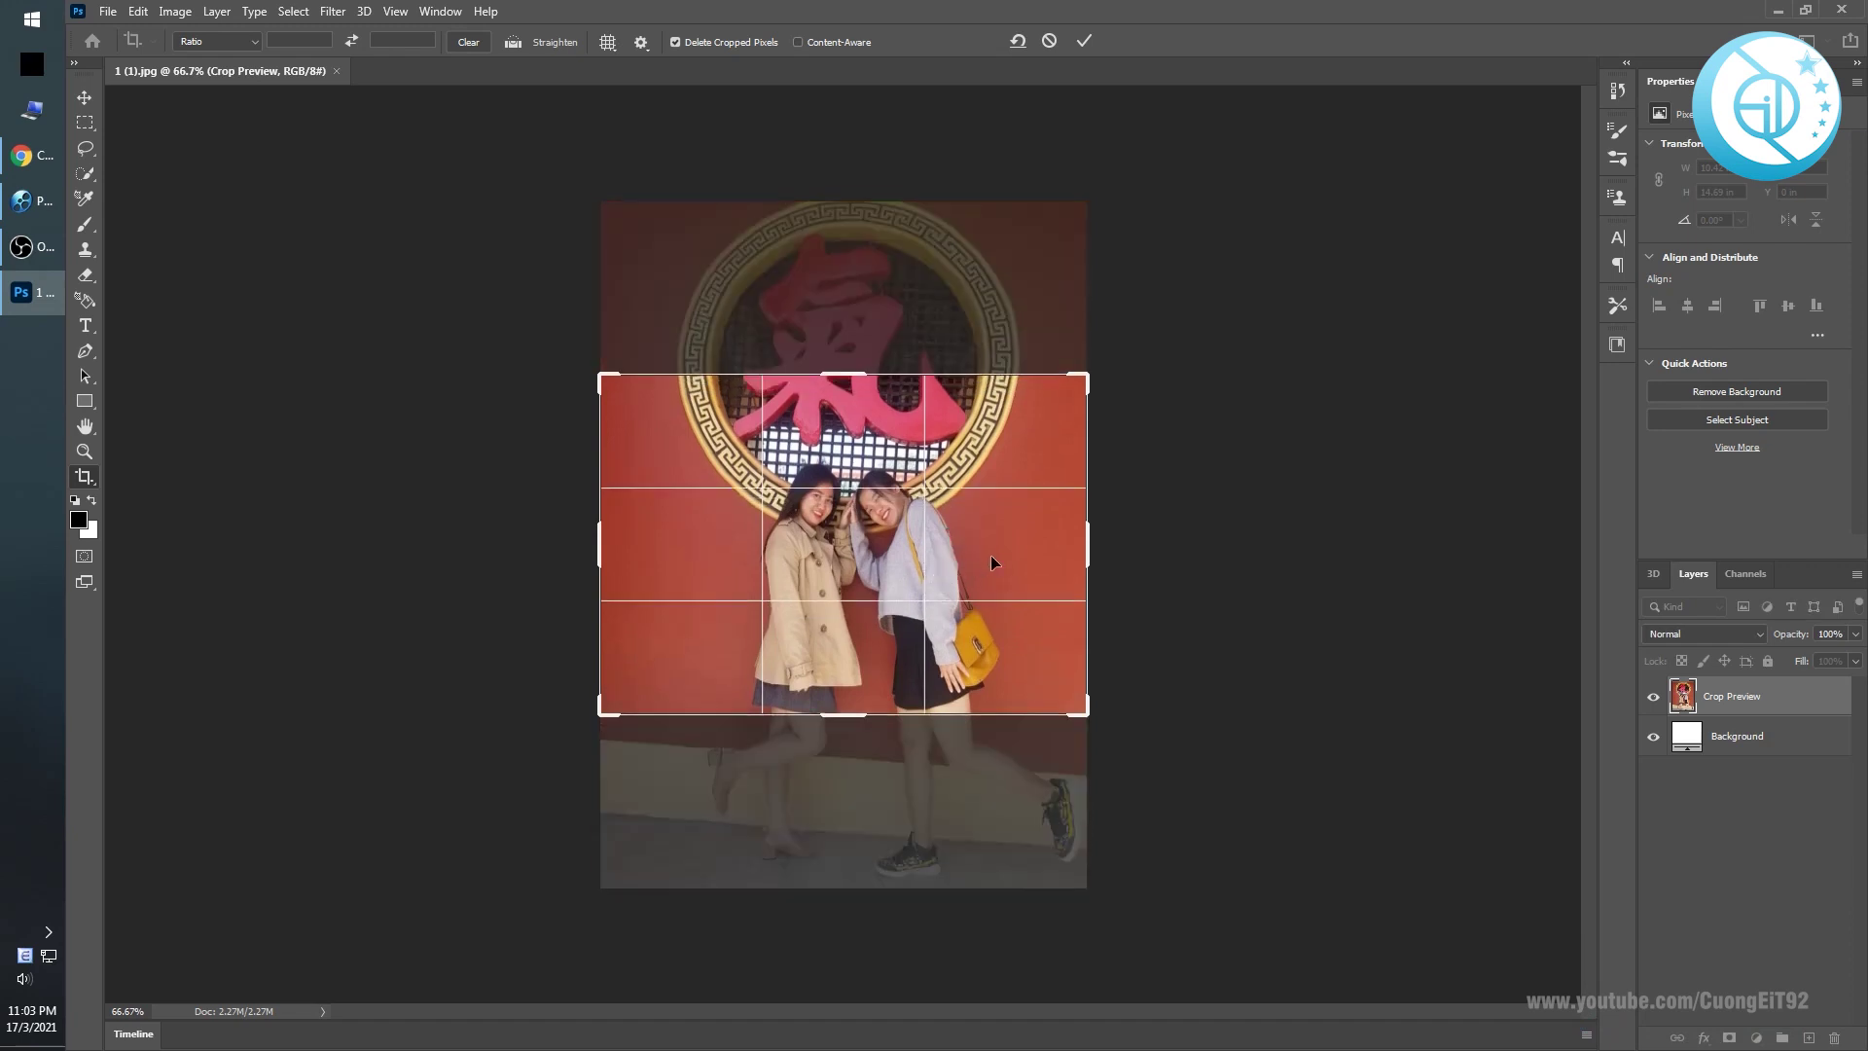
key(Return)
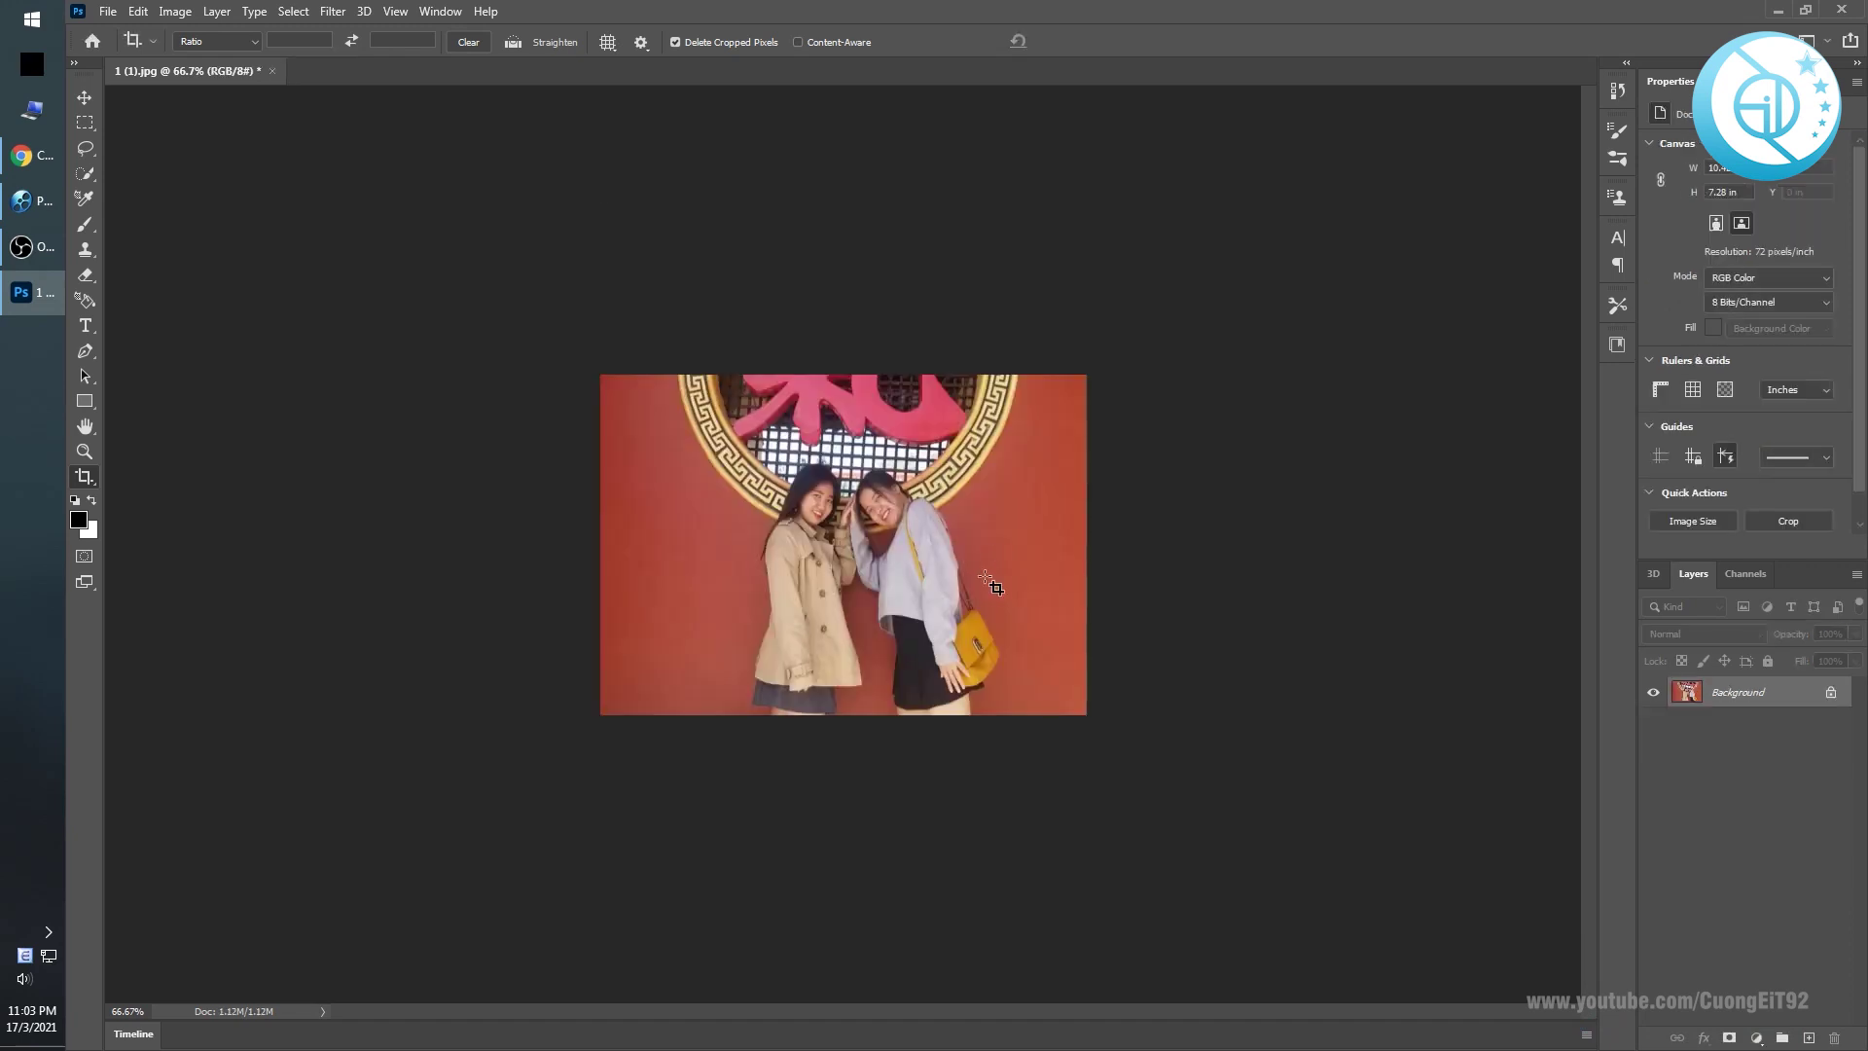
Save the cropped photo over the original 1 (1).jpg as a Progressive JPEG with Maximum quality 12.
click(112, 11)
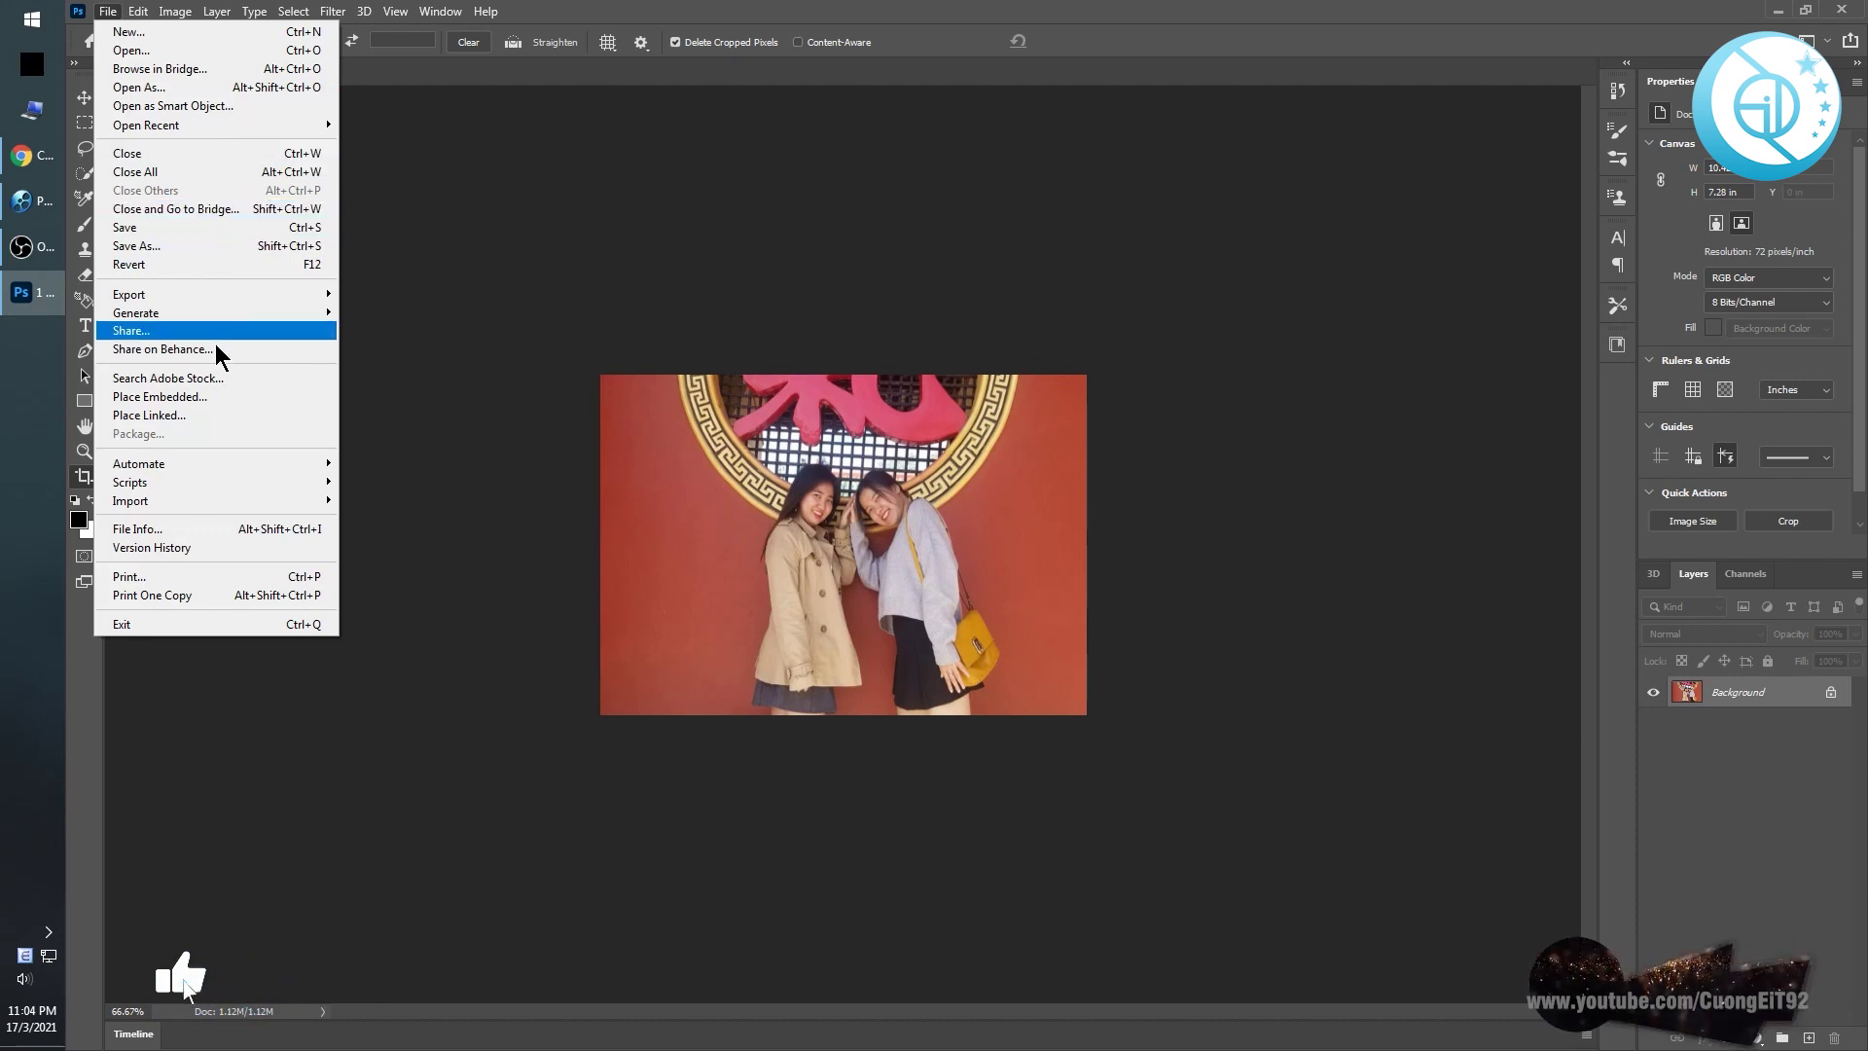
click(258, 231)
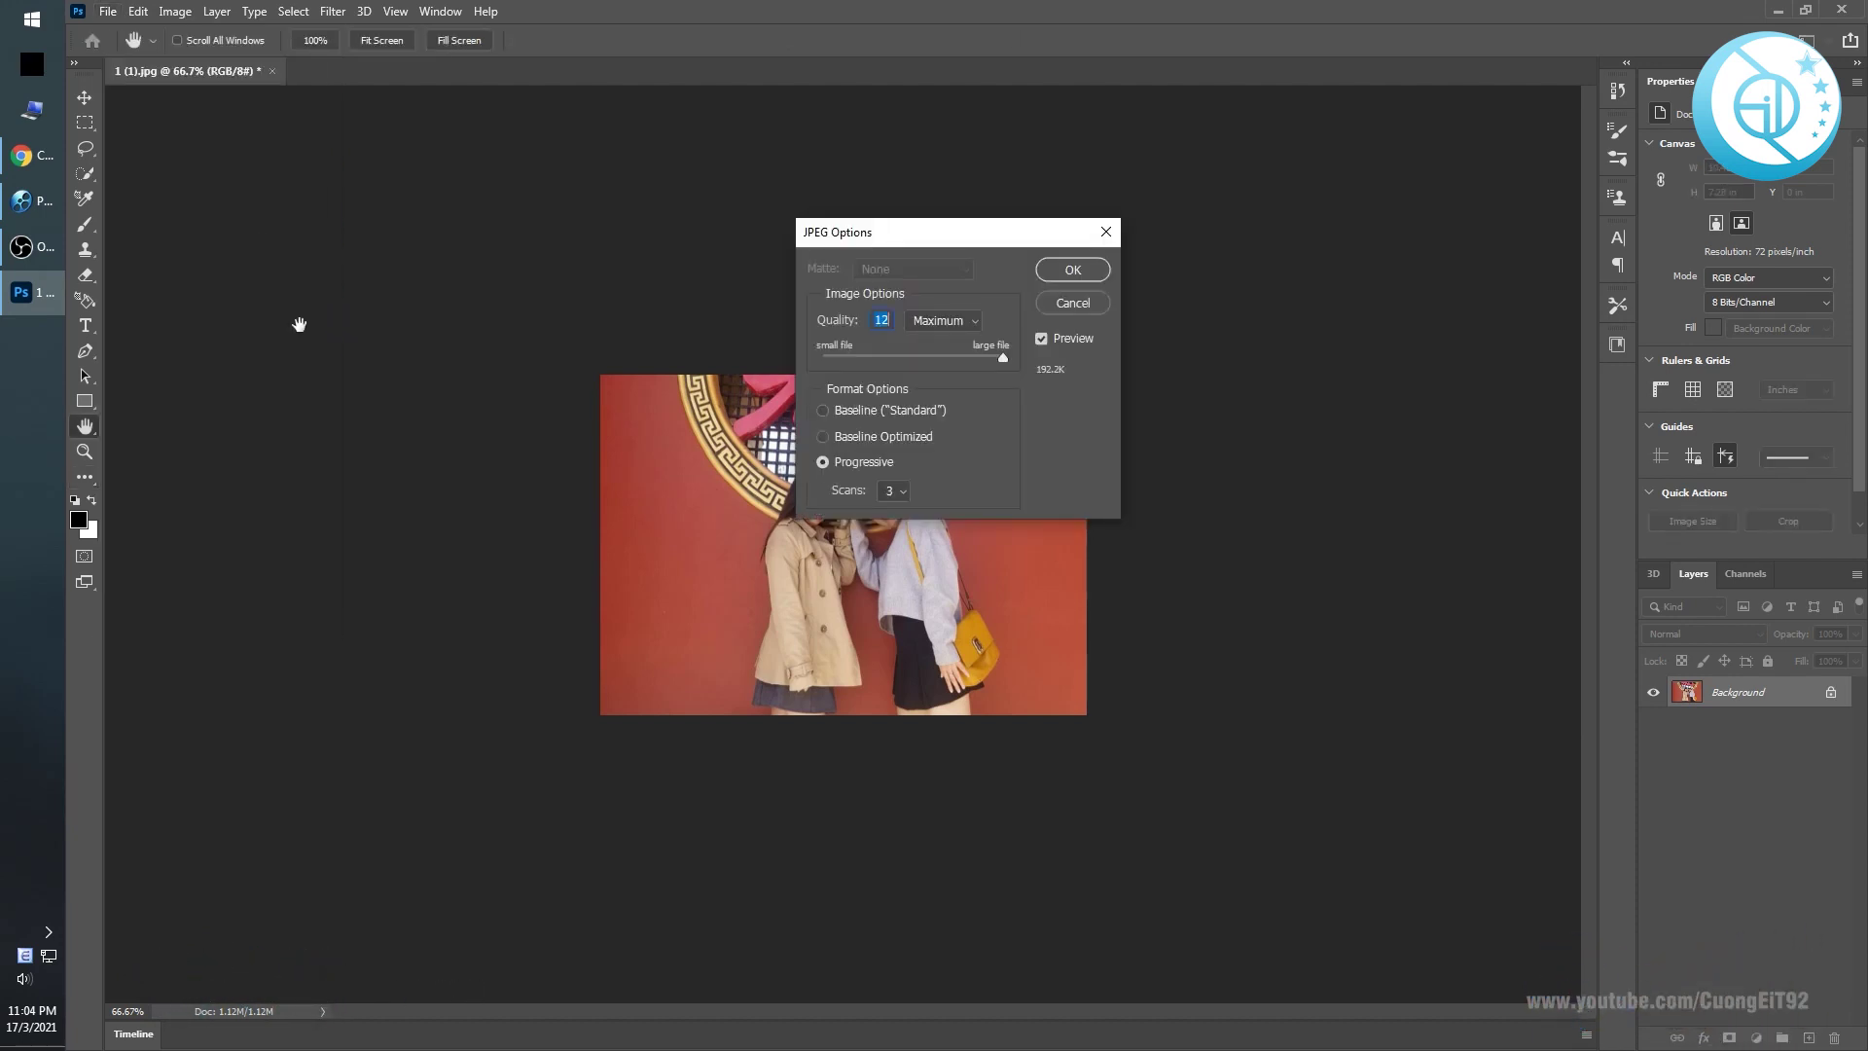
click(1068, 271)
key(c)
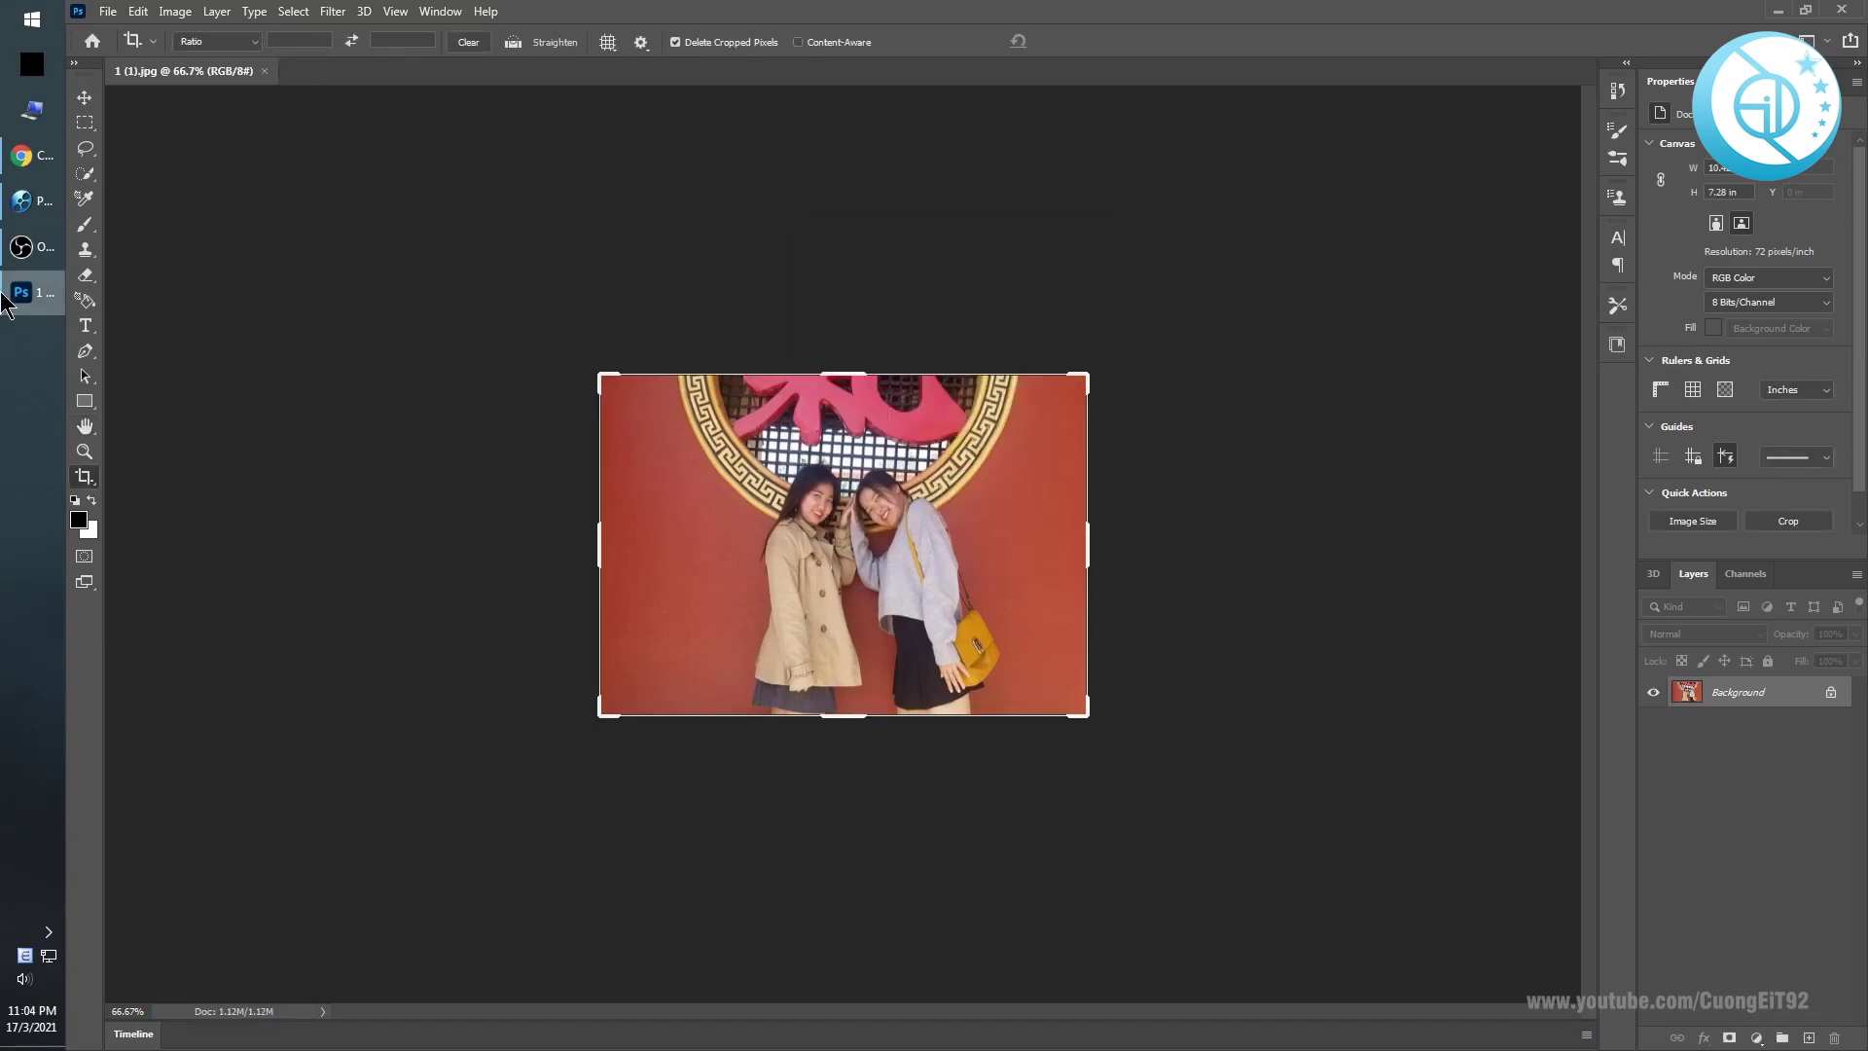
Switch to ProShow Producer and preview slide 2 up to about 38.98 seconds to check the faces in the heart frames.
click(46, 211)
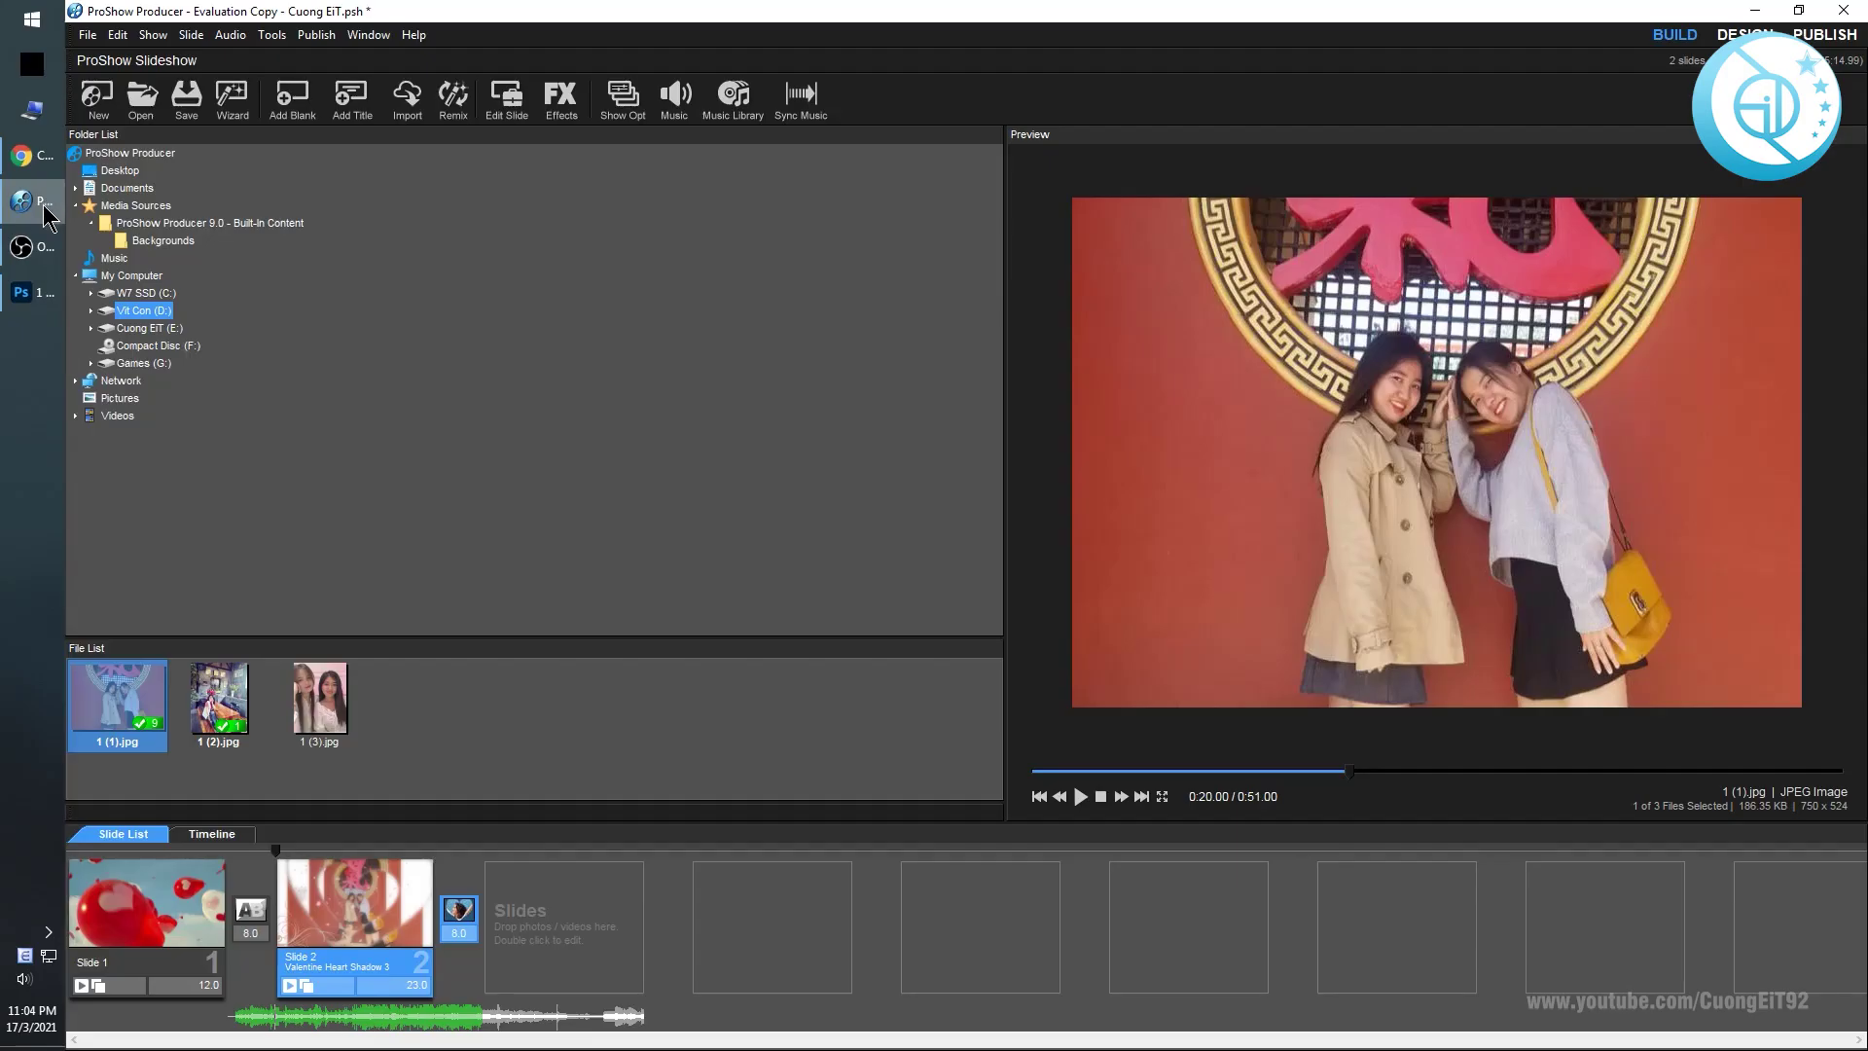
click(361, 918)
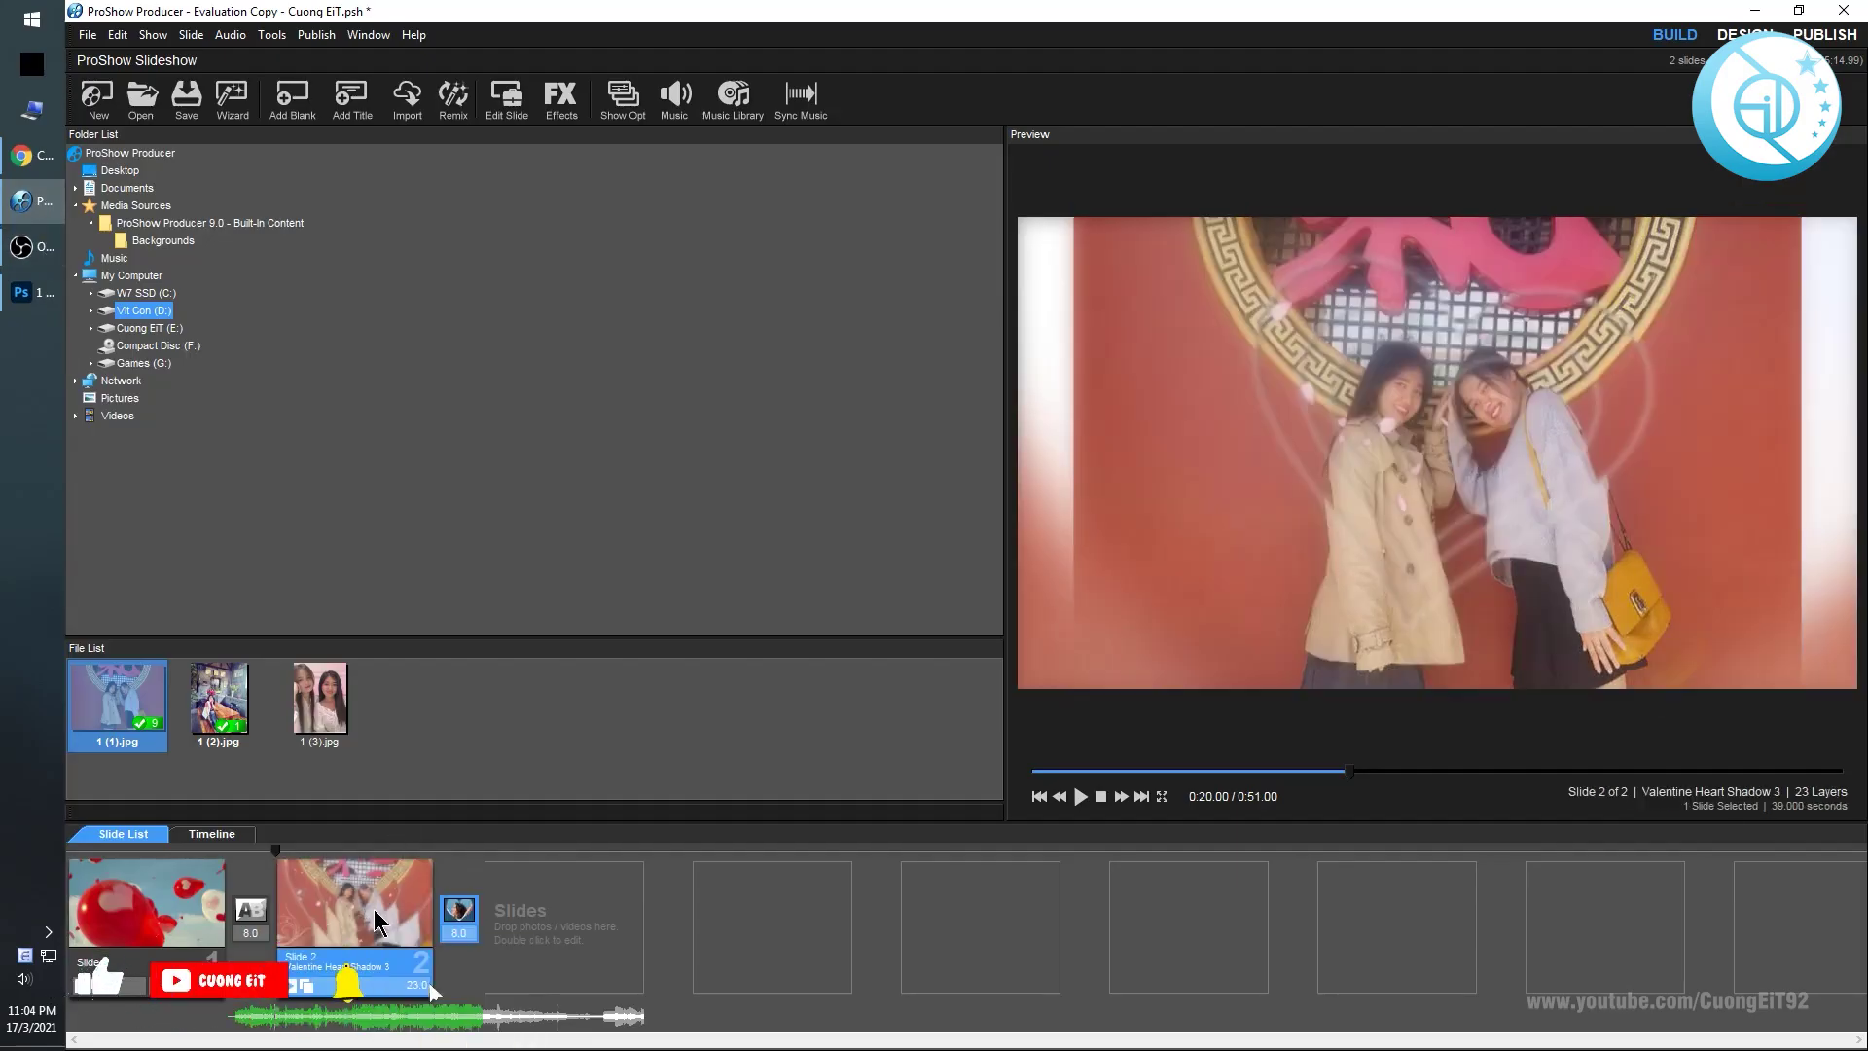
mouse_move(277, 851)
mouse_down()
mouse_move(421, 850)
mouse_move(260, 867)
mouse_move(476, 862)
mouse_move(384, 870)
mouse_move(407, 868)
mouse_up()
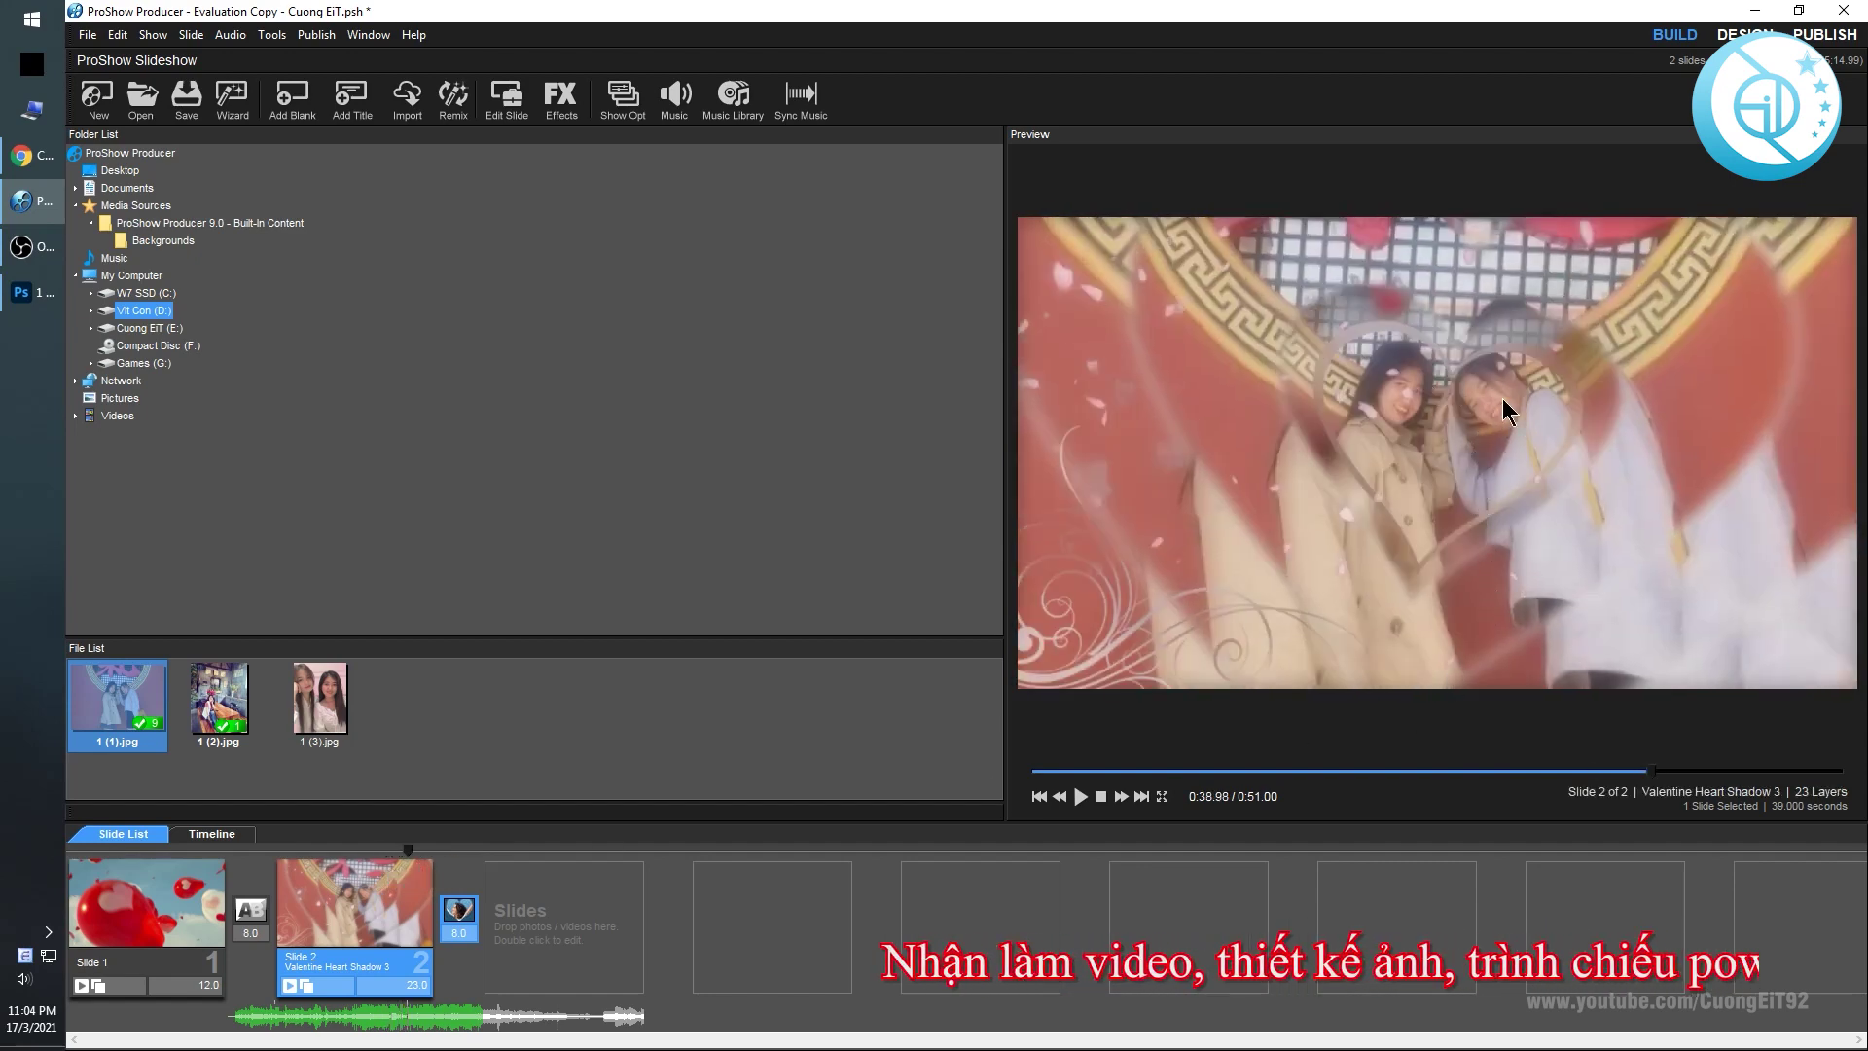
Back in Photoshop, undo the crop and recrop 1 (1).jpg tighter around the women's upper bodies, about 721 x 392 px, saving the file.
click(10, 289)
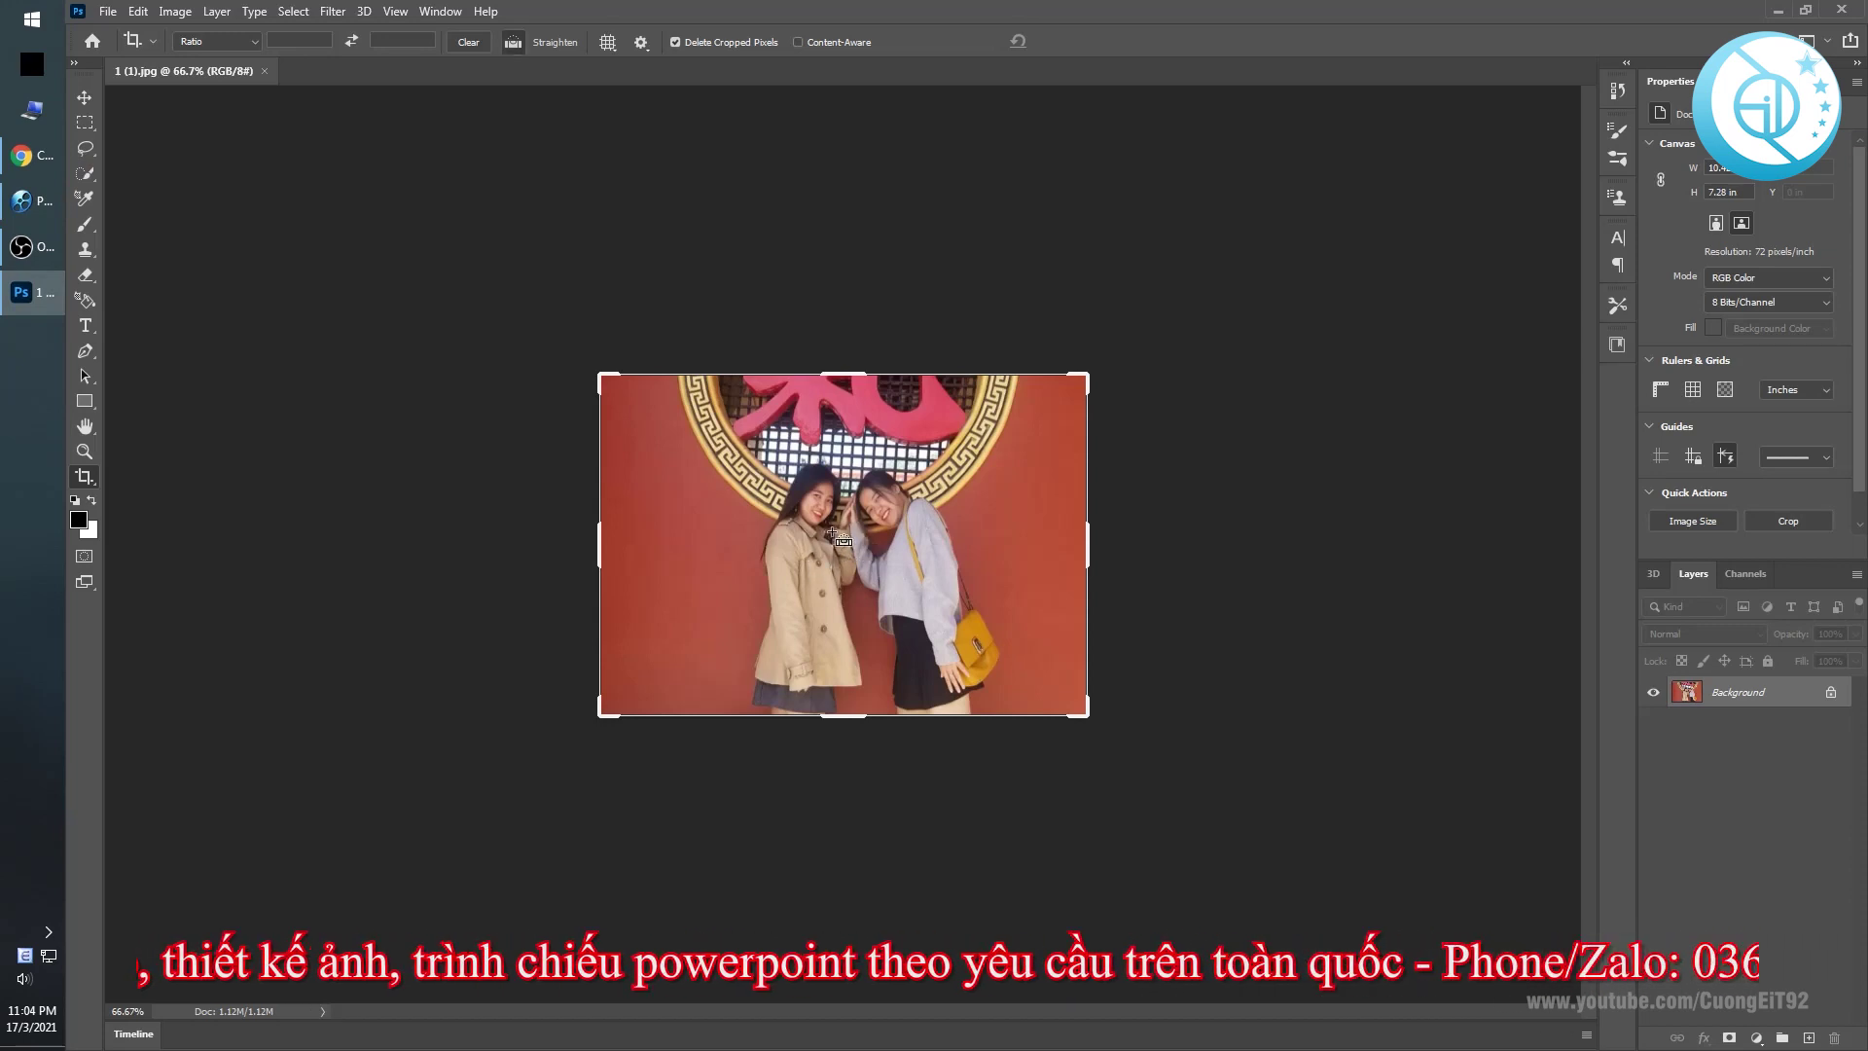
key(ctrl+z)
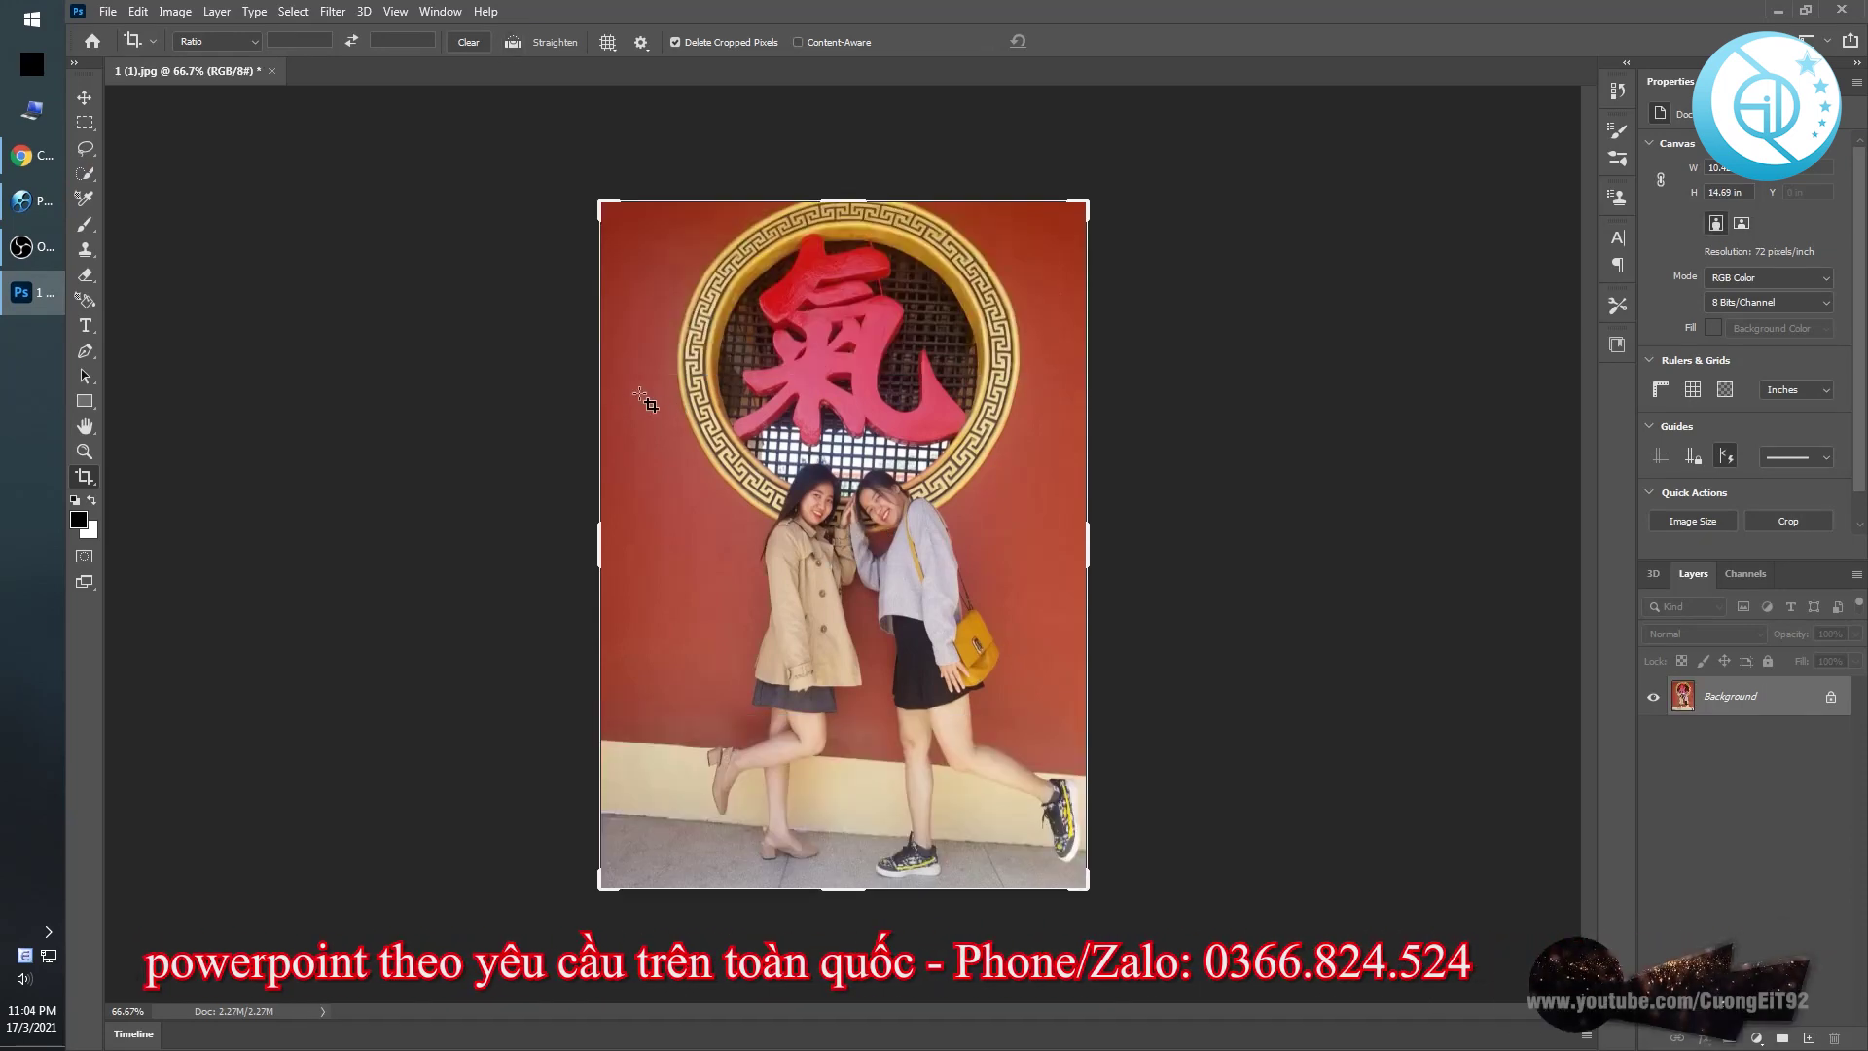
drag(610, 384, 1076, 638)
key(Return)
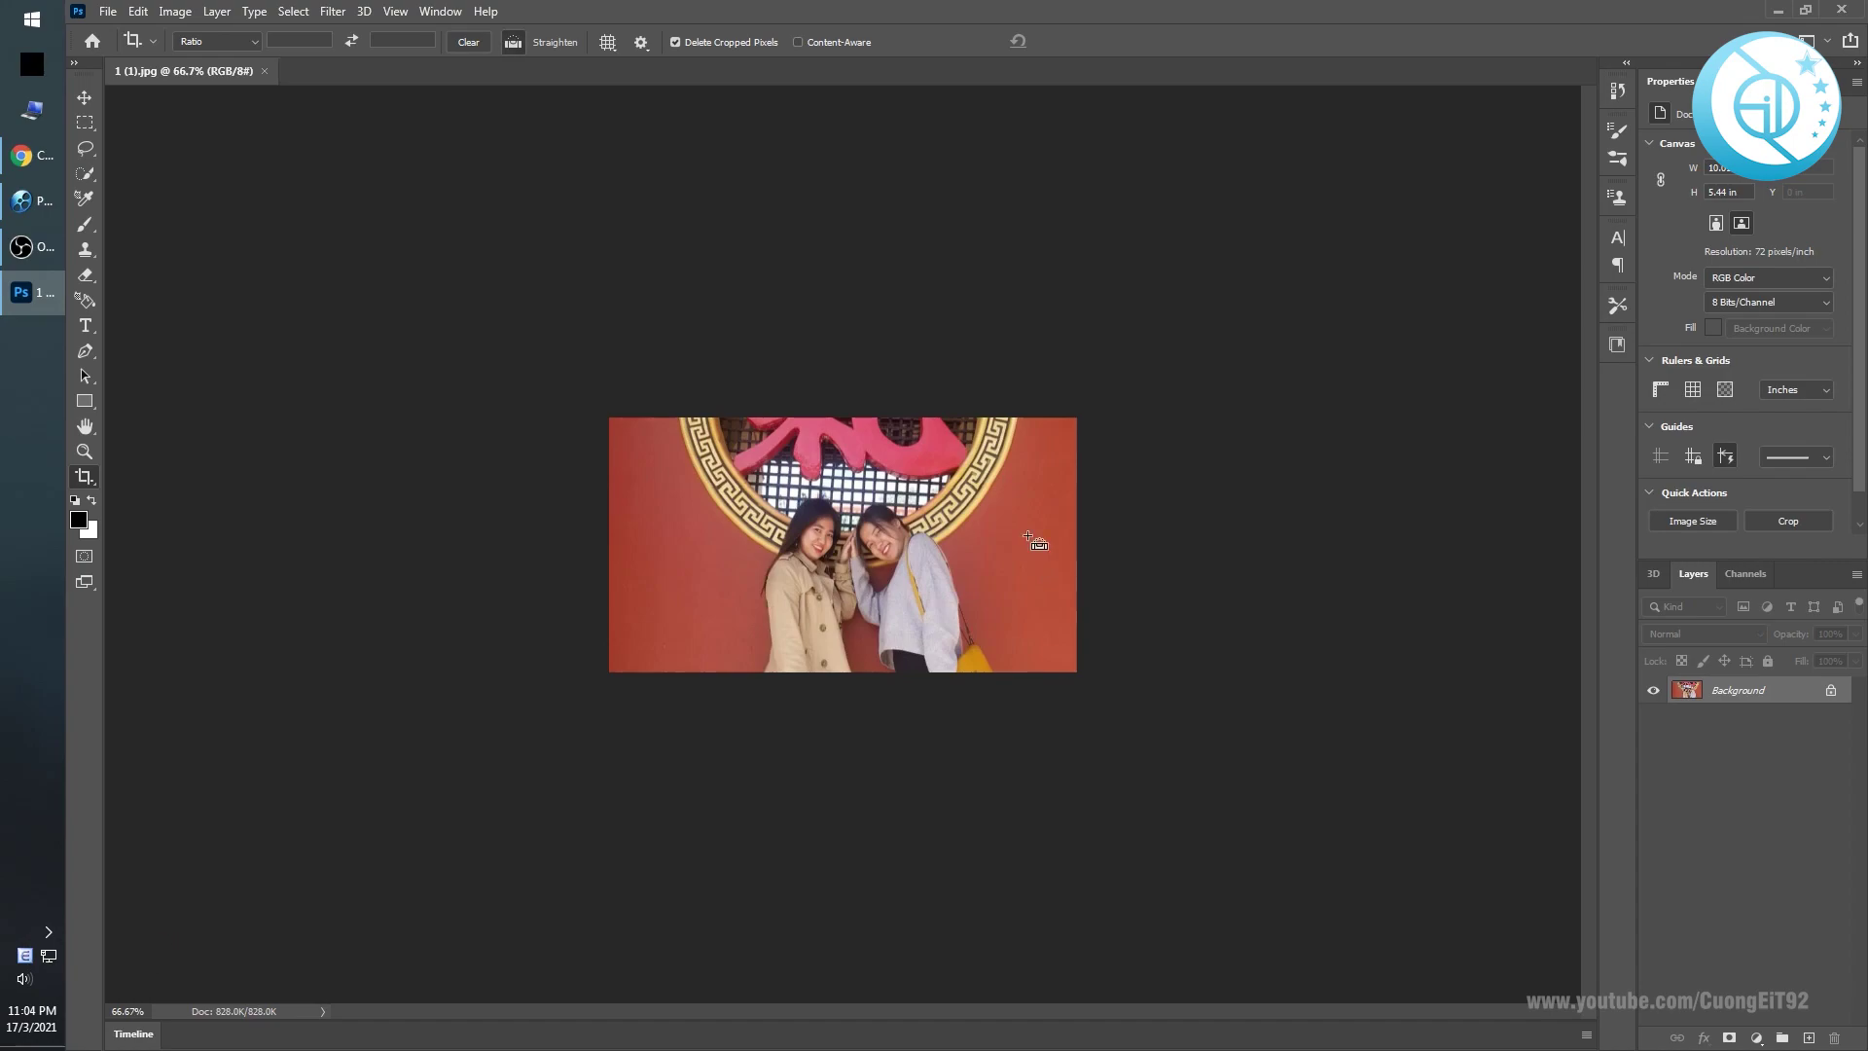
Switch to ProShow Producer and preview slide 2 with the recropped photo, from about 27.9 to 34.83 seconds.
click(26, 202)
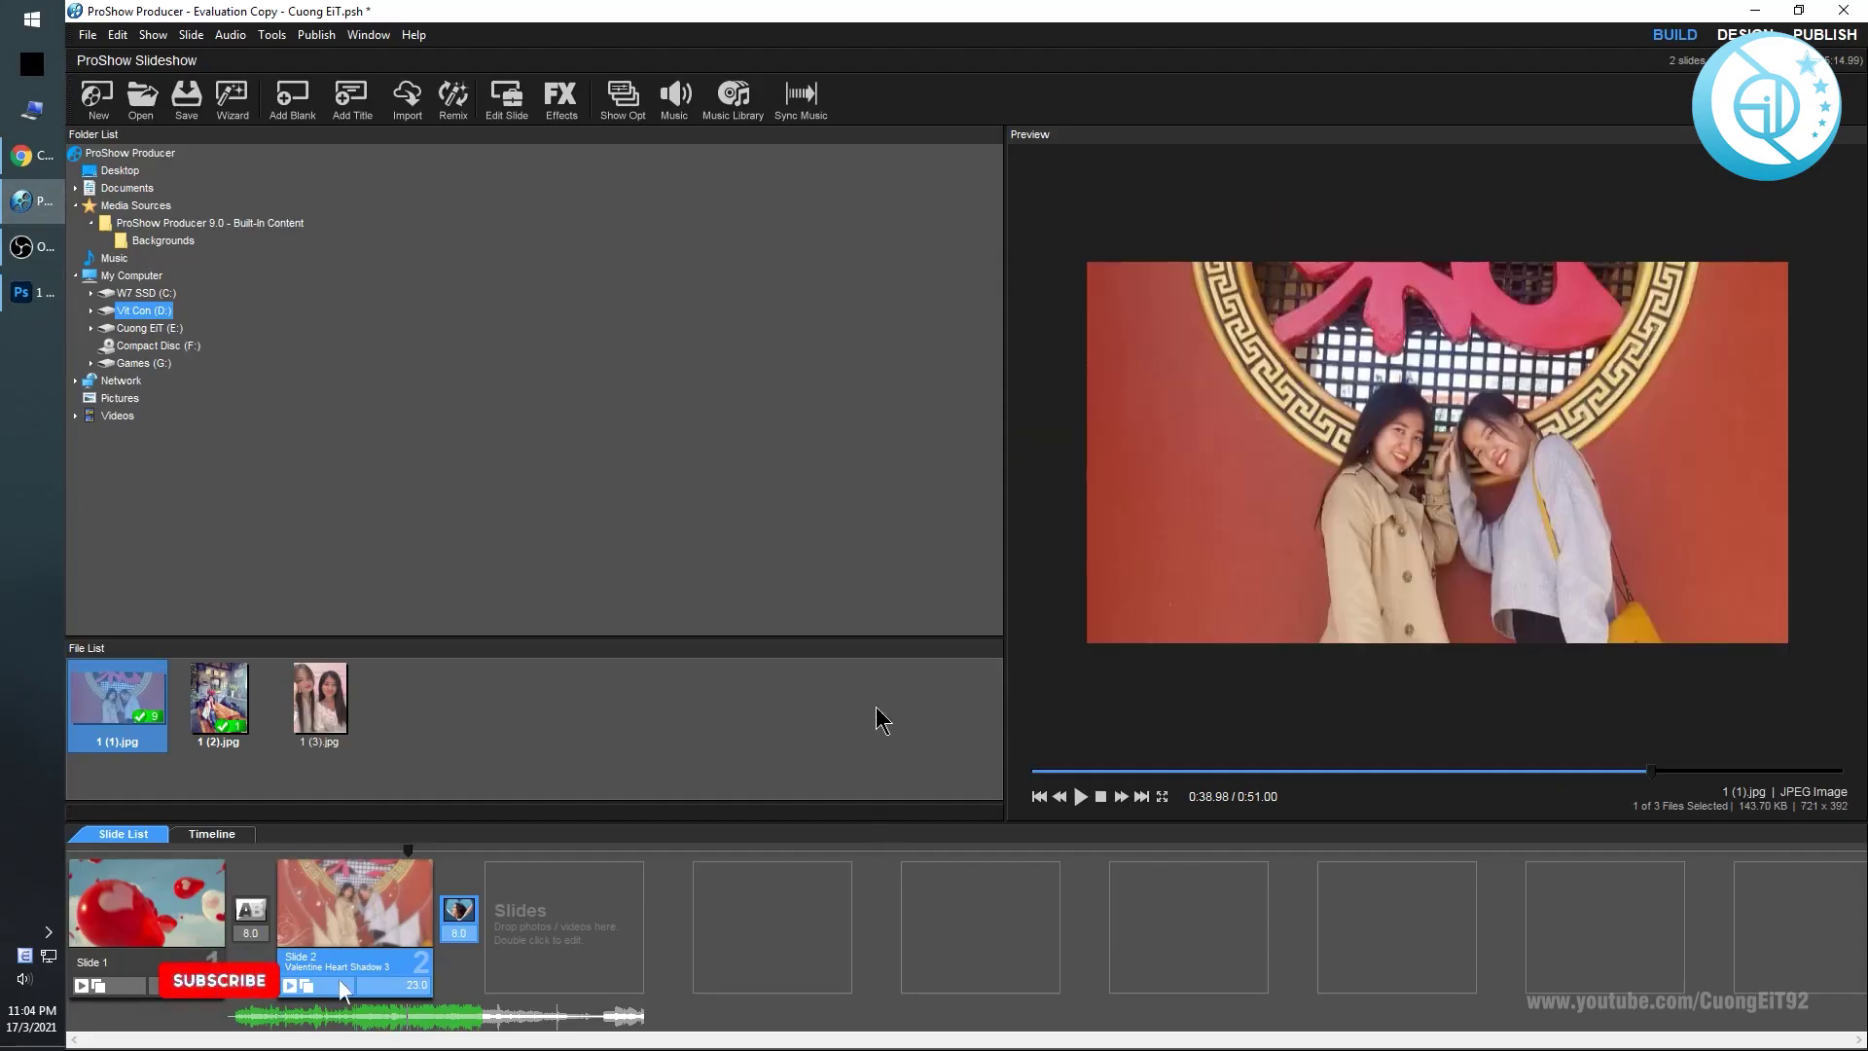
click(372, 853)
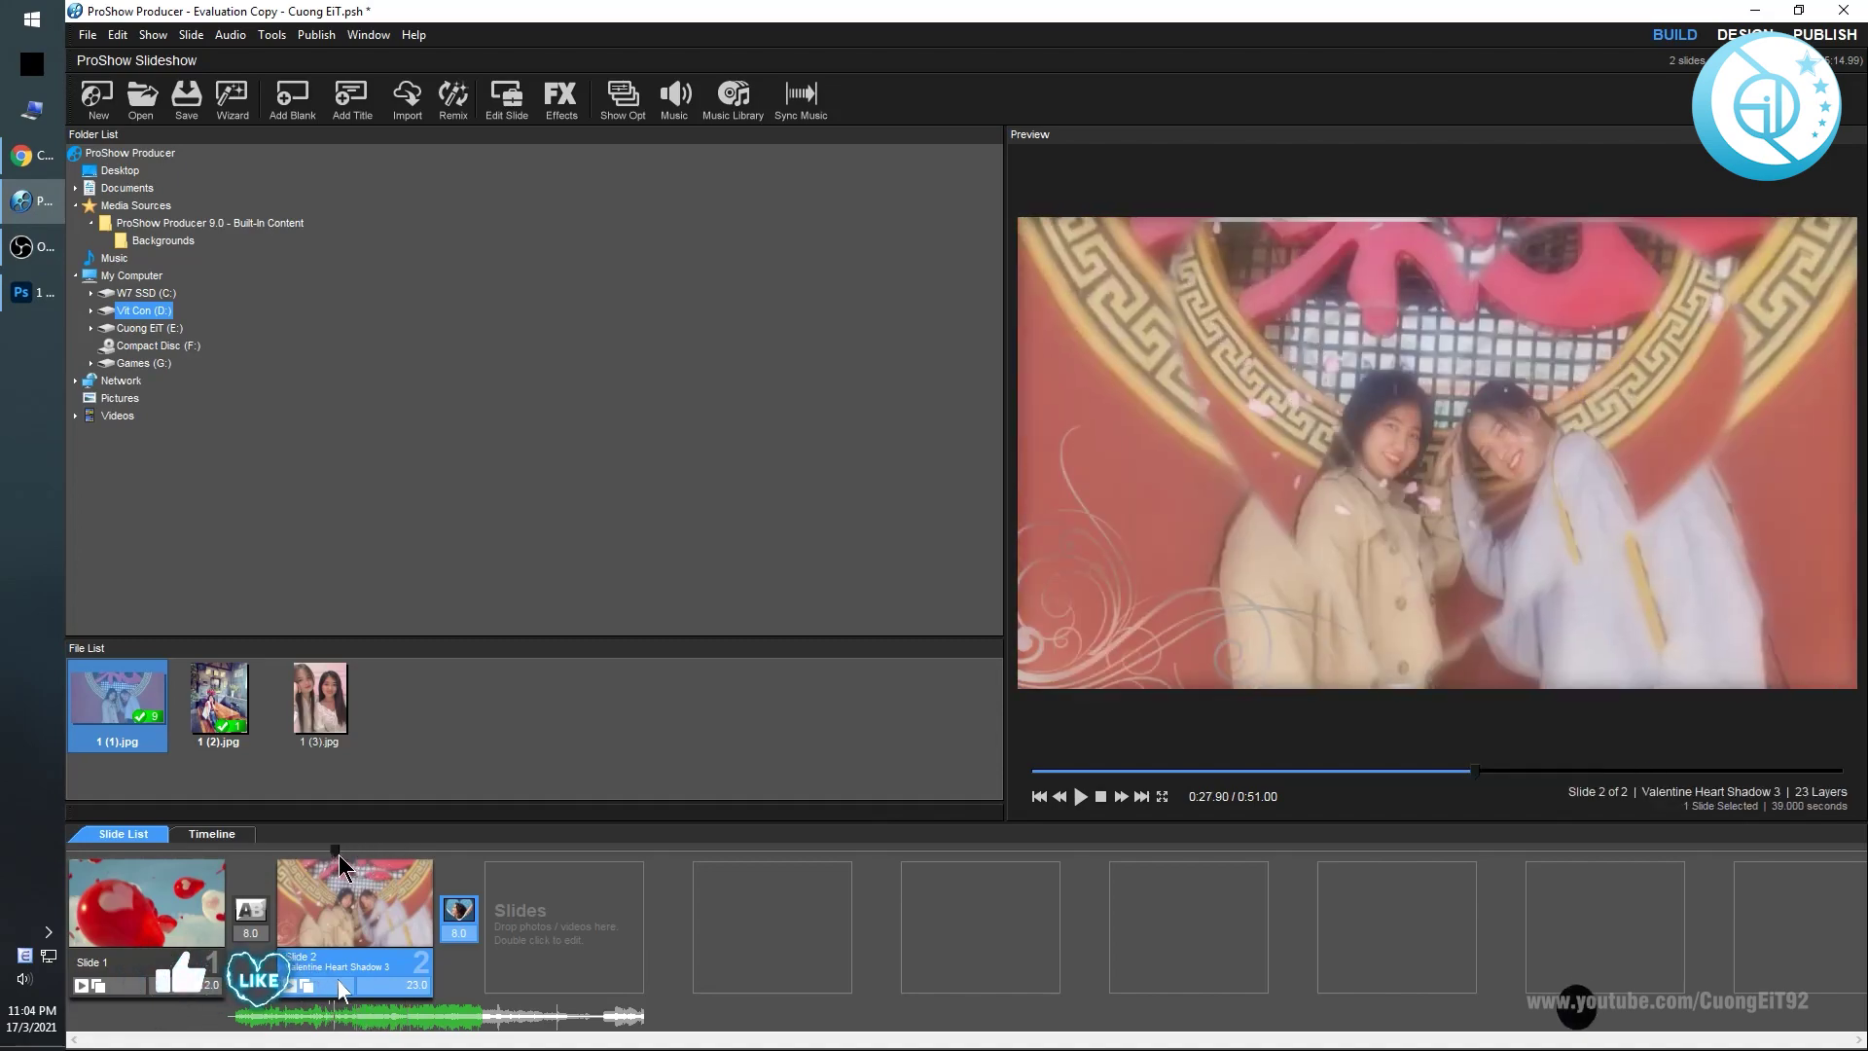
mouse_move(364, 868)
mouse_down()
mouse_move(447, 876)
mouse_move(381, 873)
mouse_up()
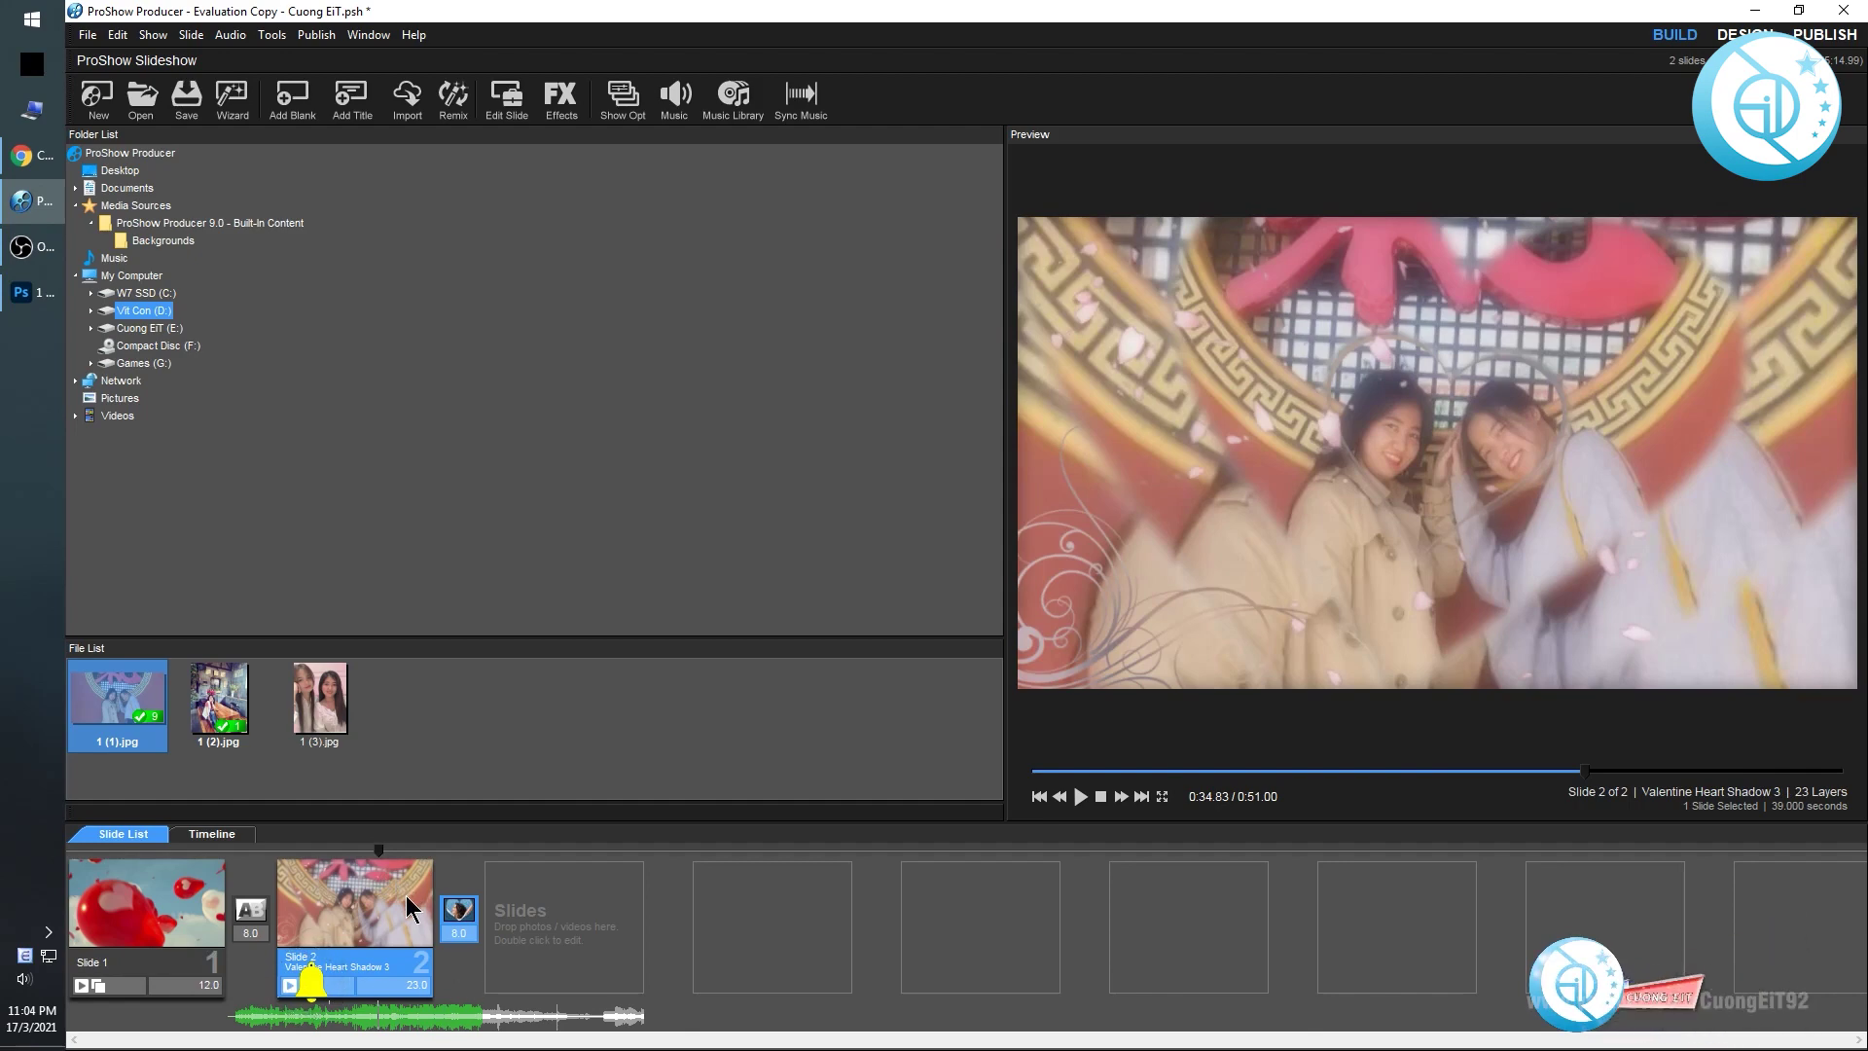